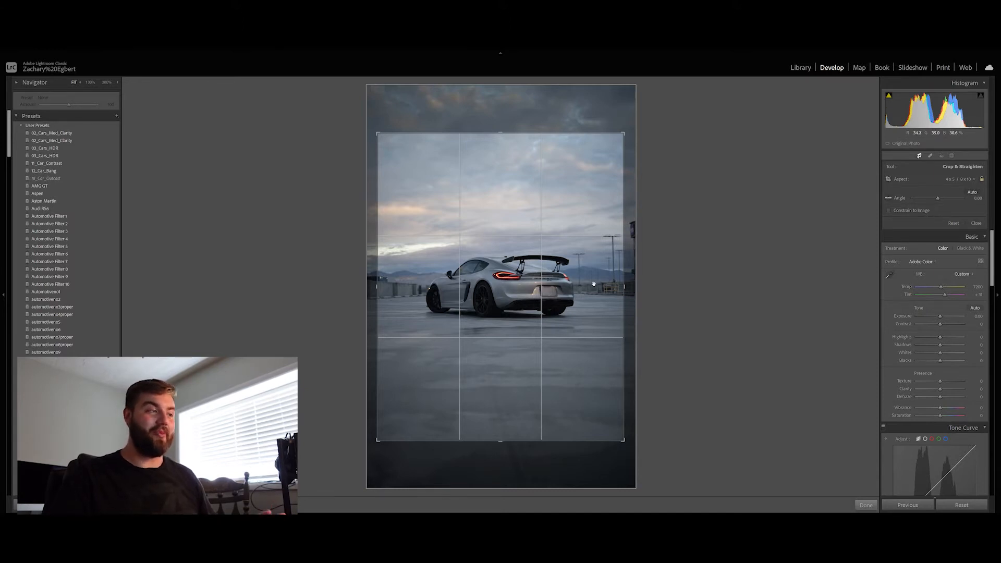
Apply the 4 x 5 crop to the car photo and set Exposure to +0.77.
{"action": "left_click", "coordinate": [919, 156]}
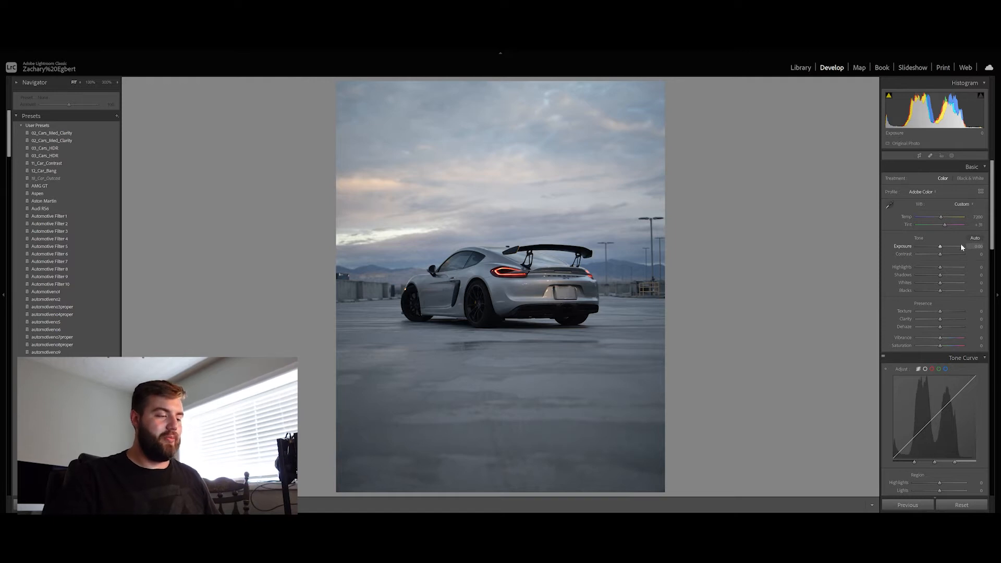
{"action": "left_click", "coordinate": [975, 246]}
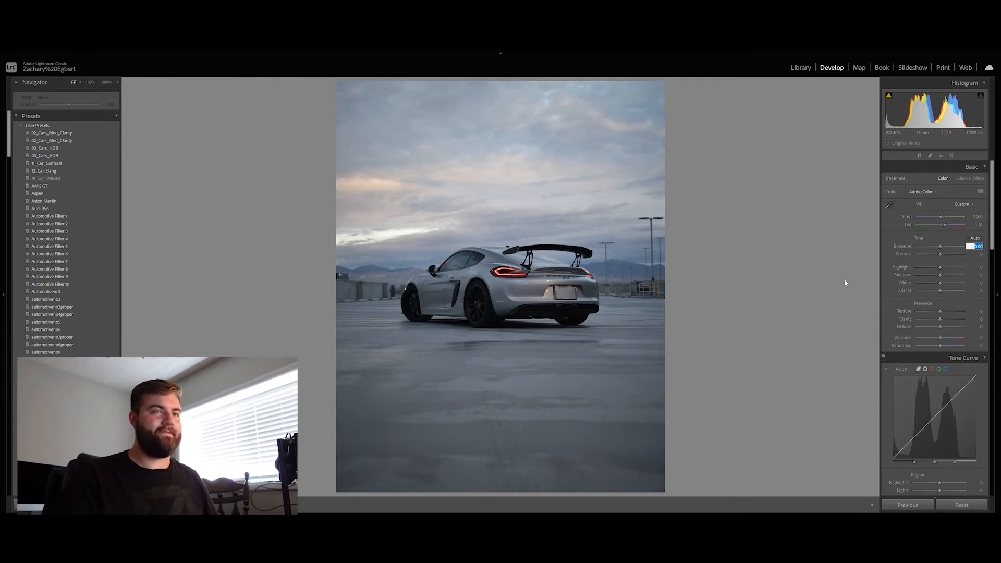
{"action": "type", "text": "5"}
{"action": "key", "text": "Return"}
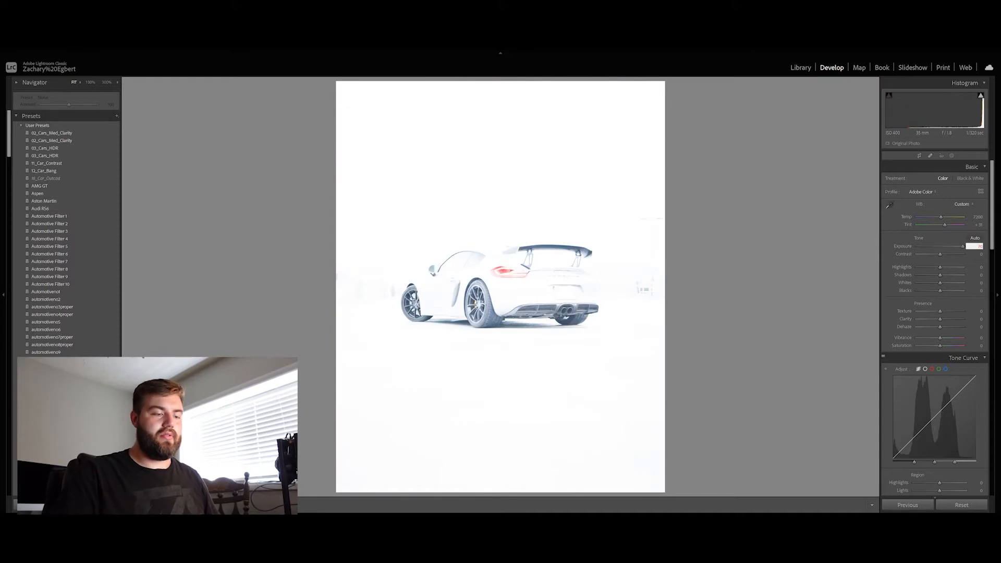
{"action": "key", "text": "BackSpace"}
{"action": "key", "text": "BackSpace"}
{"action": "type", "text": "0"}
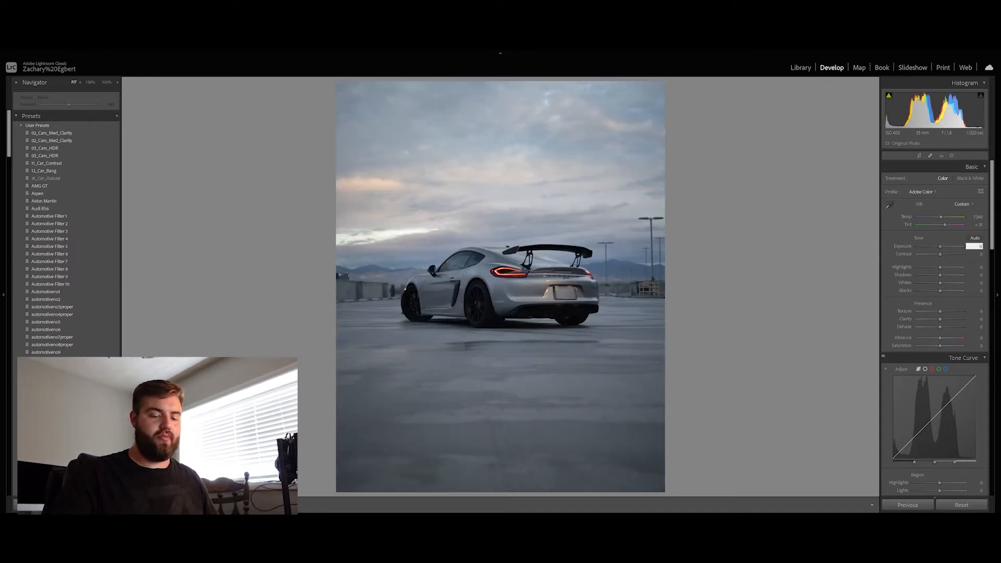
{"action": "type", "text": ".77"}
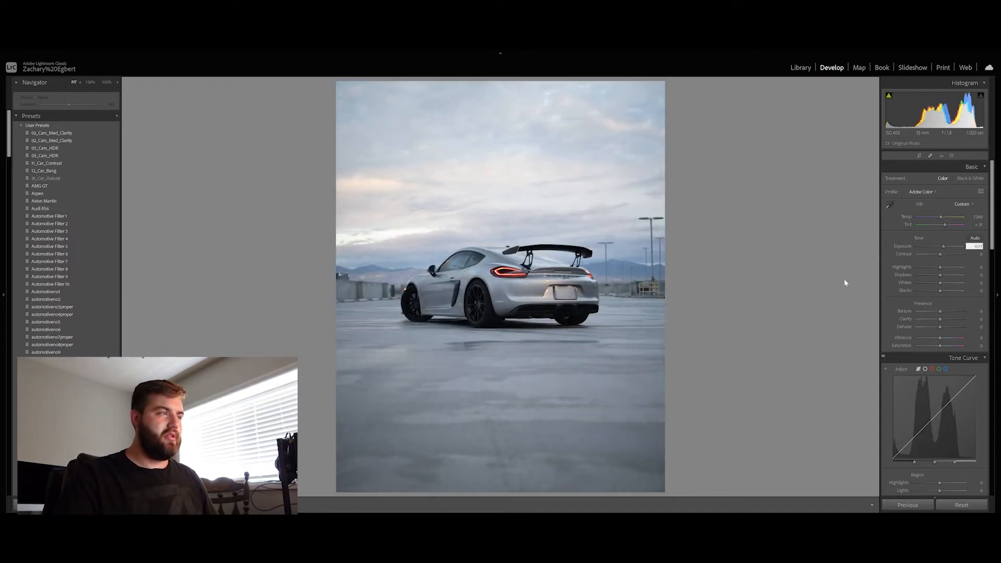
{"action": "key", "text": "Return"}
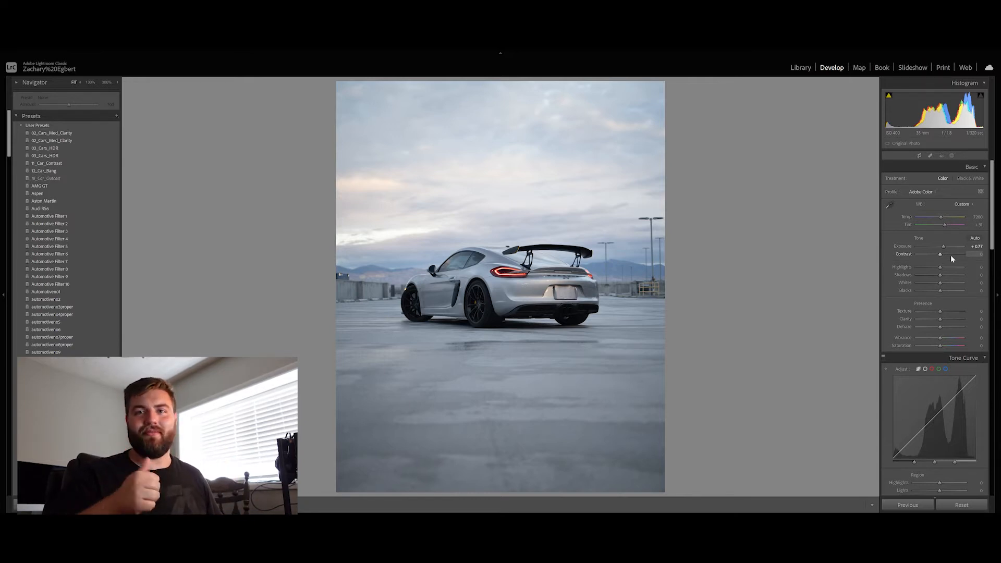
Raise the photo's Contrast to about +69 and set Highlights to -28.
{"action": "left_click_drag", "start_coordinate": [951, 255], "coordinate": [955, 255]}
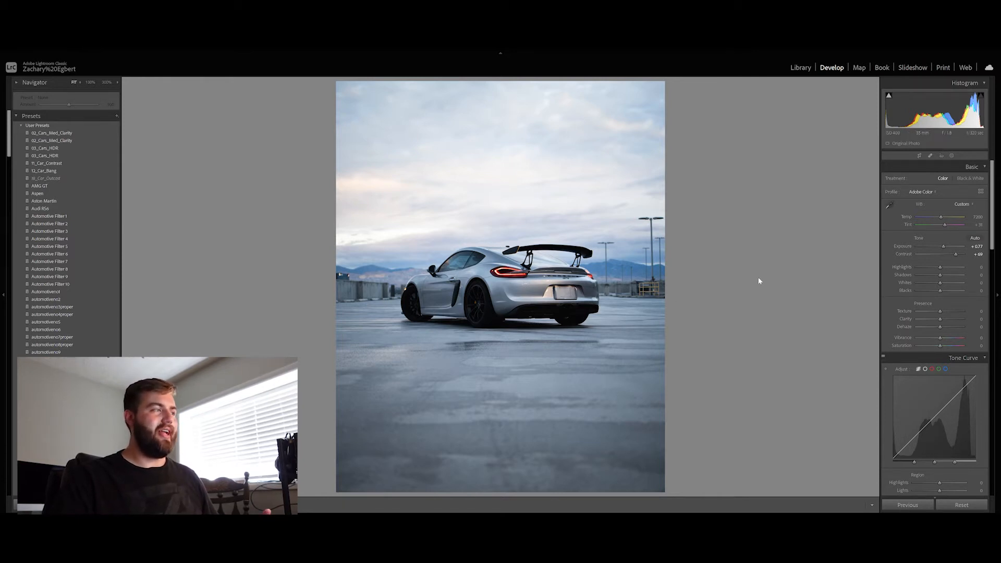
{"action": "left_click", "coordinate": [970, 267]}
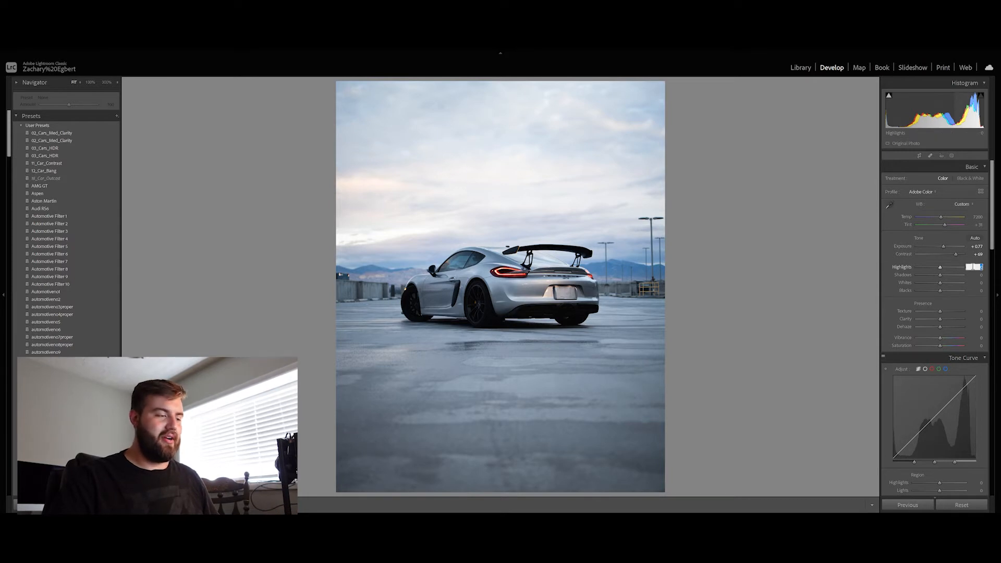
{"action": "key", "text": "BackSpace"}
{"action": "type", "text": "-30"}
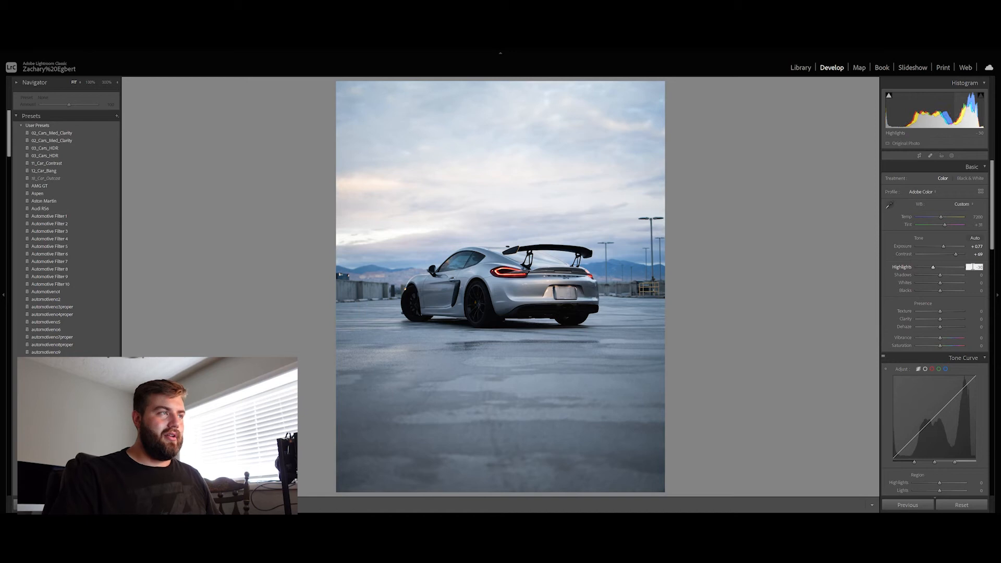
{"action": "key", "text": "BackSpace"}
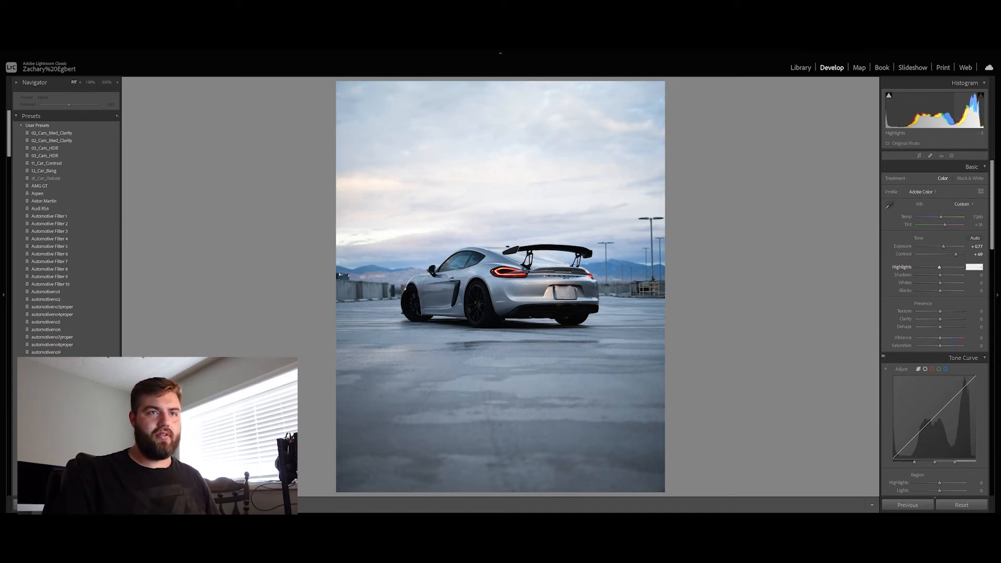
{"action": "type", "text": "28"}
{"action": "key", "text": "Return"}
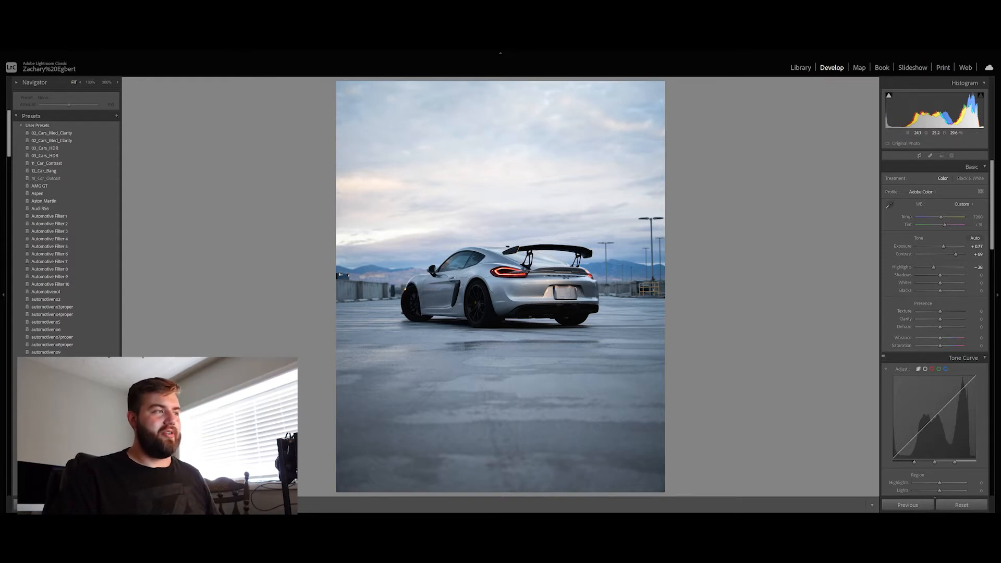
Check the detail in the dark rear wheel and raise Shadows to +21.
{"action": "left_click", "coordinate": [482, 298]}
{"action": "left_click_drag", "start_coordinate": [487, 351], "coordinate": [493, 330]}
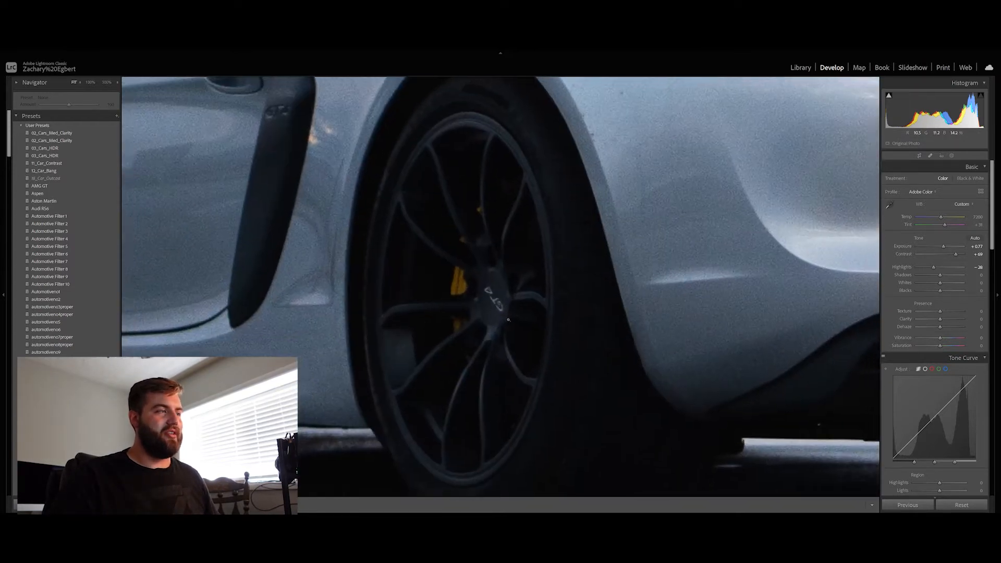
{"action": "left_click", "coordinate": [493, 331]}
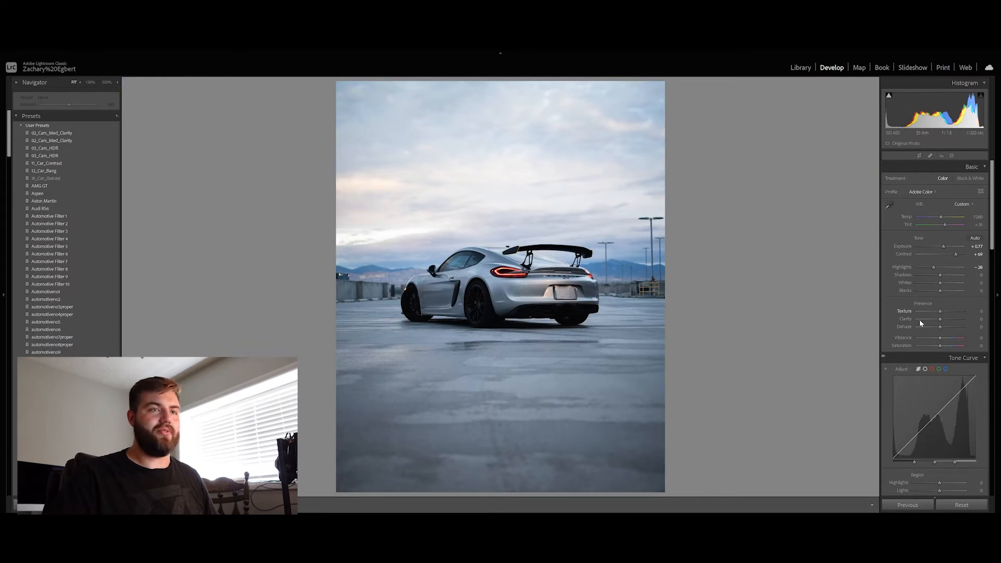
{"action": "left_click_drag", "start_coordinate": [941, 276], "coordinate": [946, 275]}
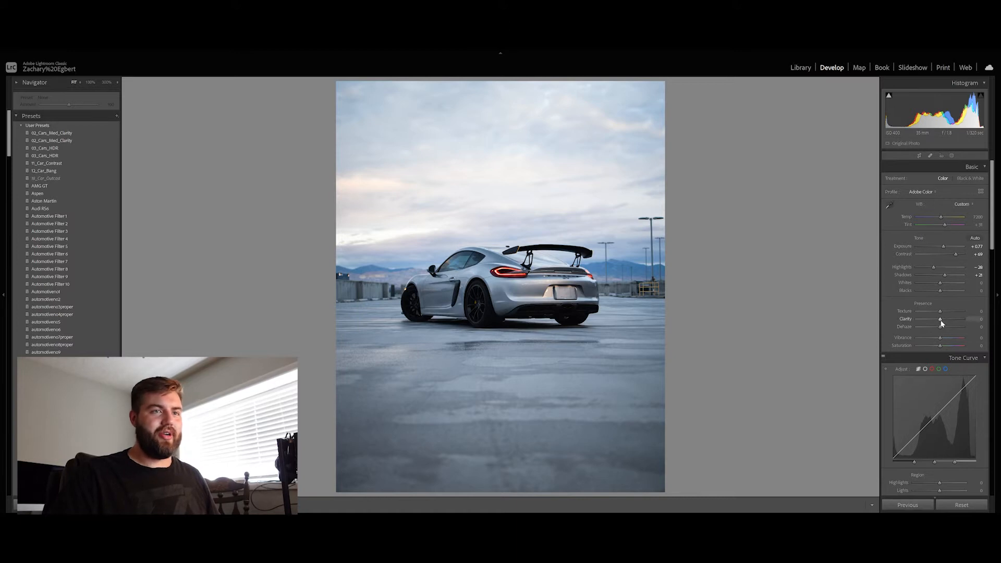
Increase the photo's Clarity to +50.
{"action": "left_click_drag", "start_coordinate": [940, 320], "coordinate": [950, 321]}
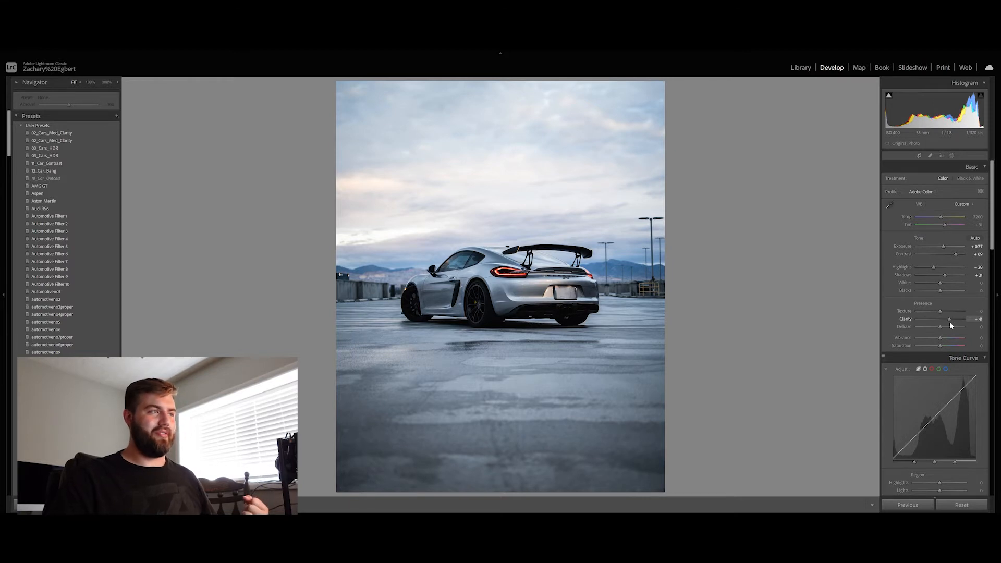
{"action": "left_click_drag", "start_coordinate": [949, 323], "coordinate": [953, 323]}
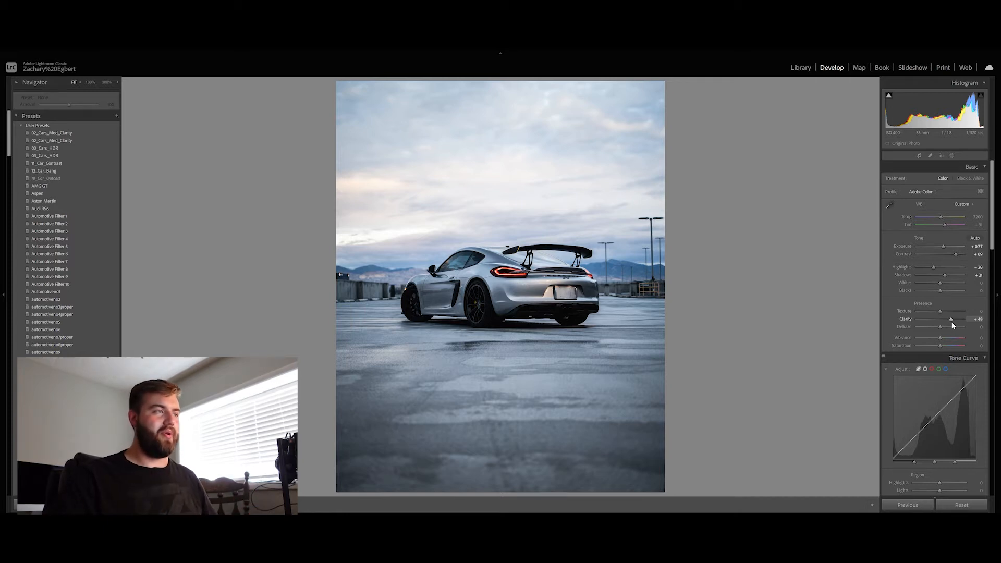
{"action": "left_click", "coordinate": [980, 319]}
{"action": "type", "text": "50"}
{"action": "key", "text": "Return"}
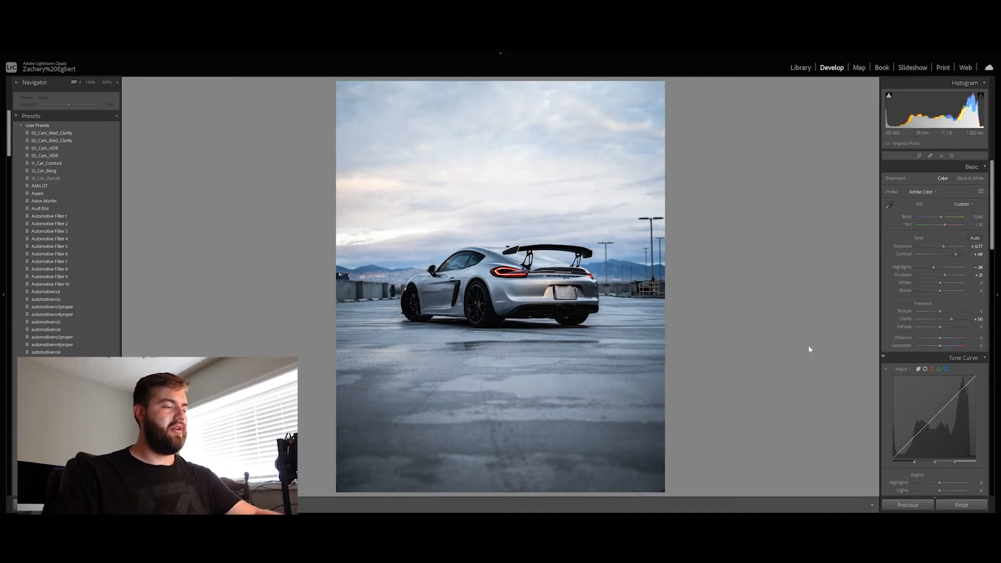
In the HSL adjustments, raise Red saturation to +22 and lower Blue saturation to -64.
{"action": "scroll", "coordinate": [932, 277], "scroll_direction": "down", "scroll_amount": 5}
{"action": "scroll", "coordinate": [923, 329], "scroll_direction": "down", "scroll_amount": 2}
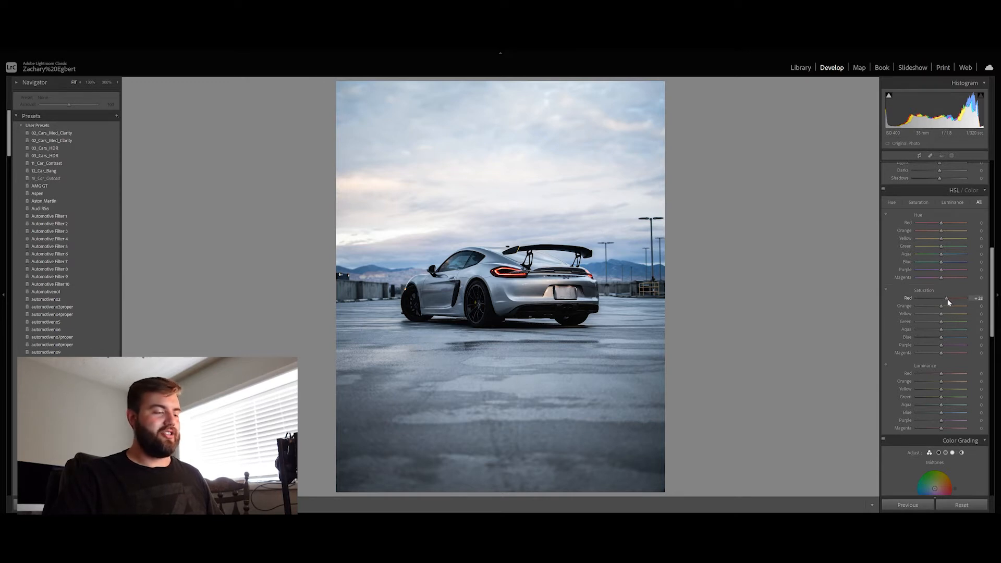
{"action": "left_click_drag", "start_coordinate": [947, 299], "coordinate": [948, 300]}
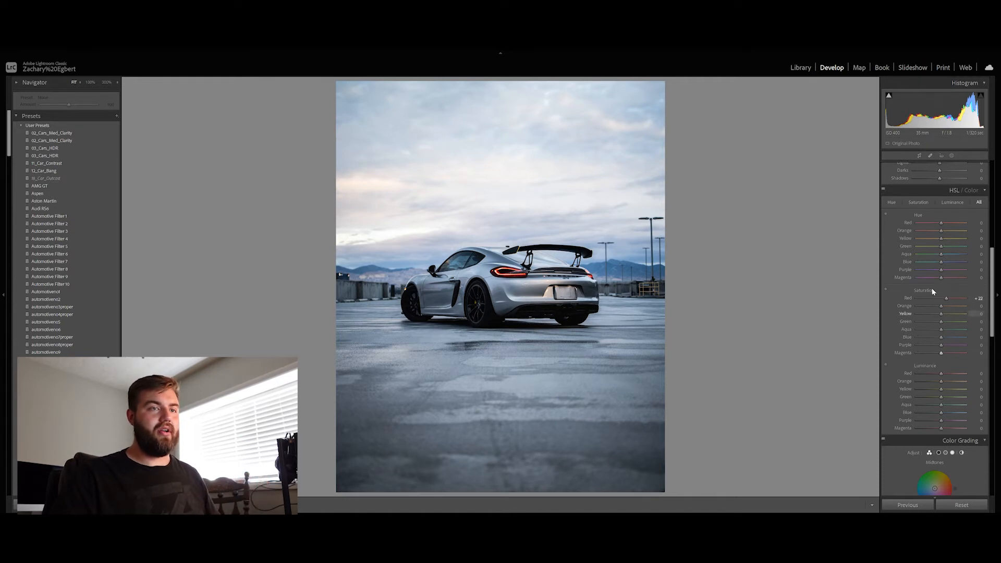
{"action": "left_click", "coordinate": [924, 338]}
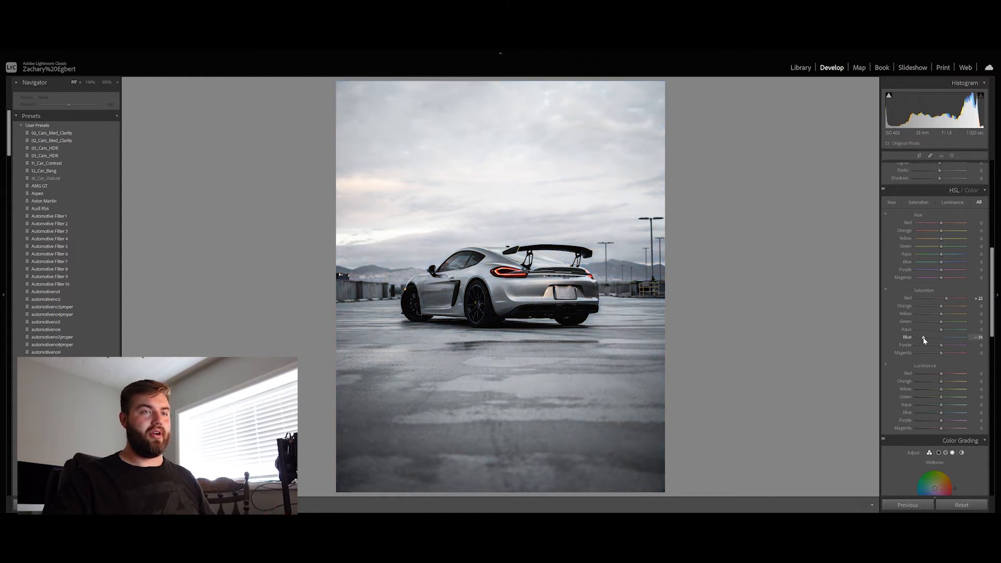
{"action": "left_click_drag", "start_coordinate": [924, 338], "coordinate": [925, 337]}
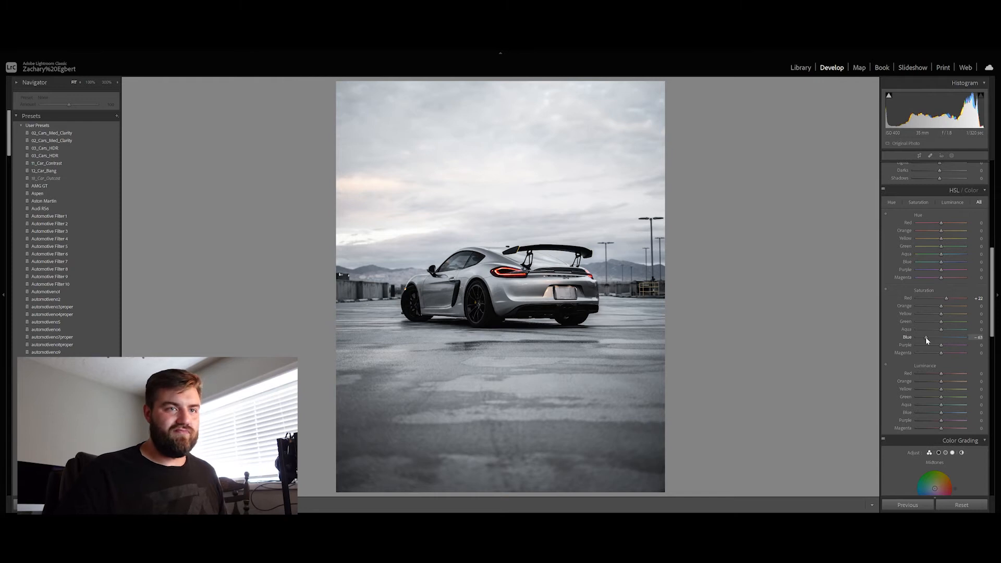
Adjust the white balance to a Temp of 6500 and a Tint of +28.
{"action": "scroll", "coordinate": [936, 355], "scroll_direction": "up", "scroll_amount": 10}
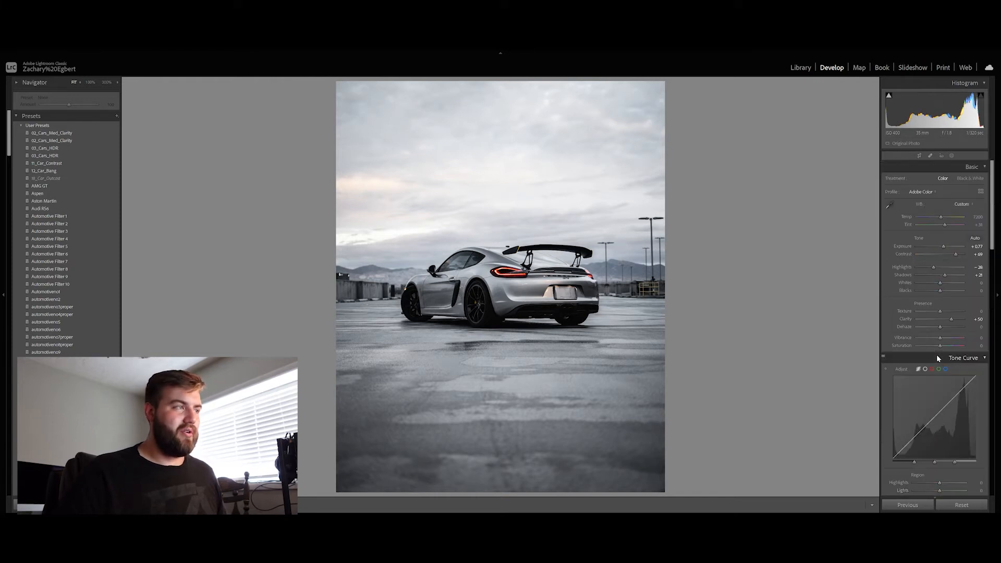
{"action": "left_click", "coordinate": [975, 217]}
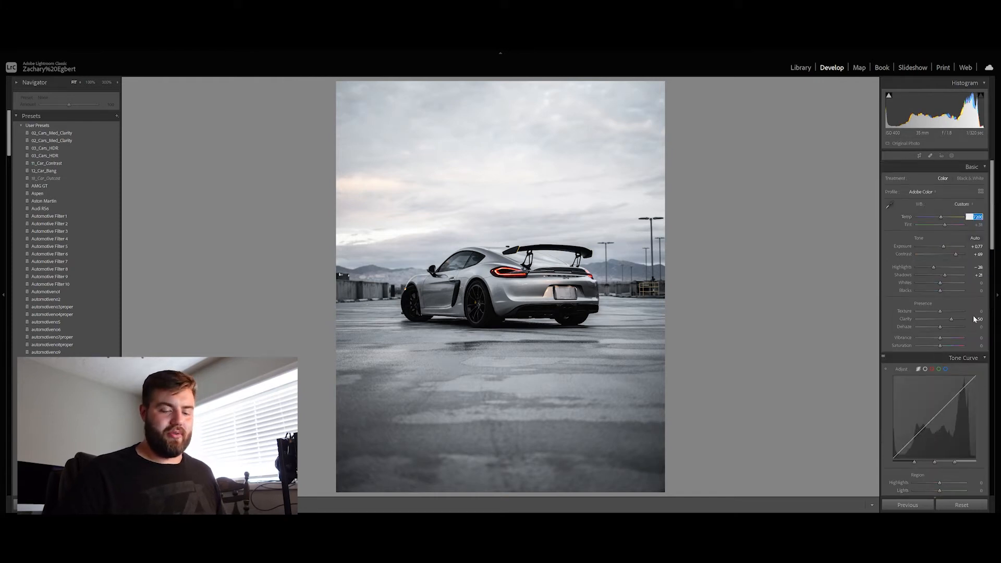
{"action": "type", "text": "6500"}
{"action": "key", "text": "Return"}
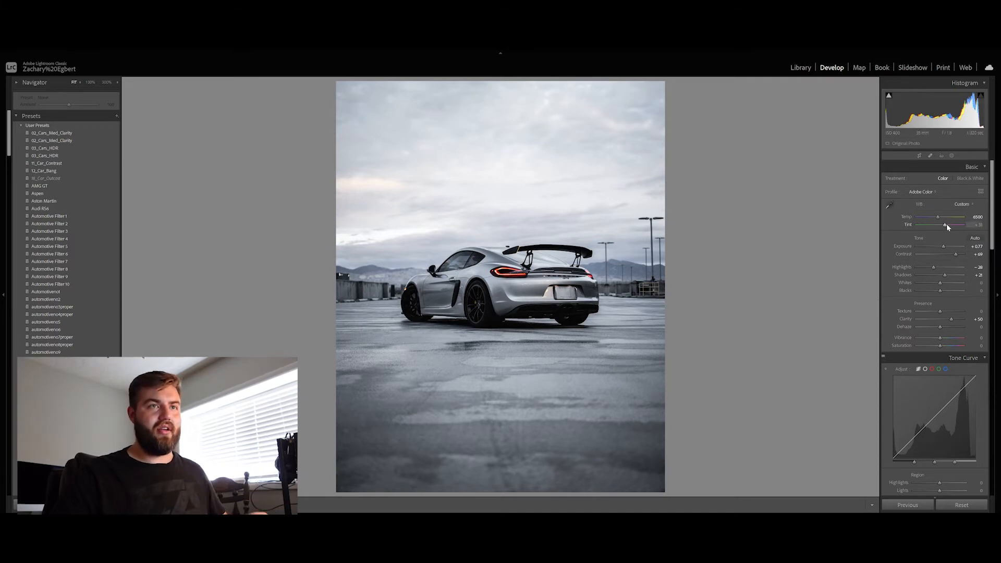
{"action": "left_click_drag", "start_coordinate": [946, 224], "coordinate": [945, 224]}
{"action": "left_click", "coordinate": [978, 225]}
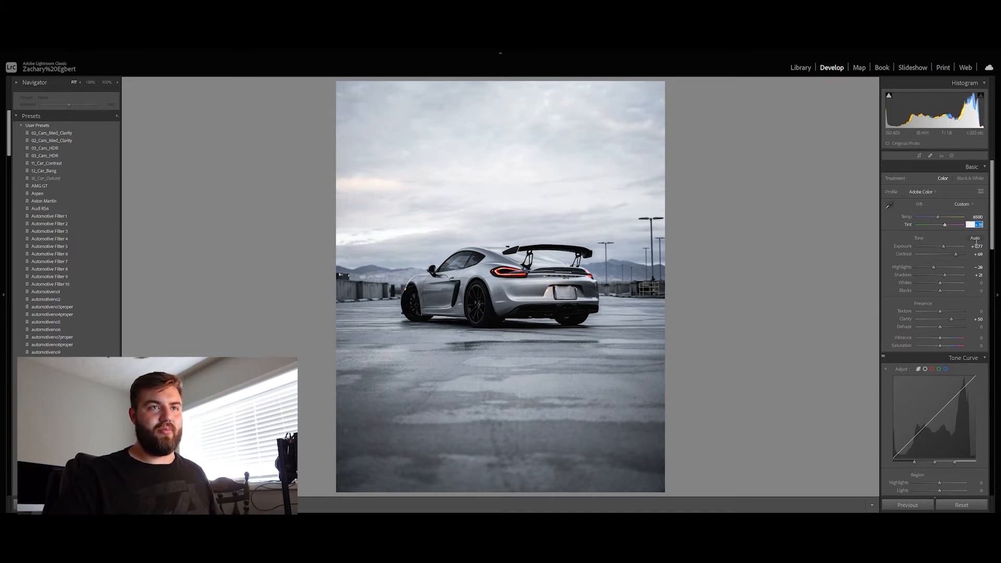
{"action": "type", "text": "2"}
{"action": "key", "text": "Return"}
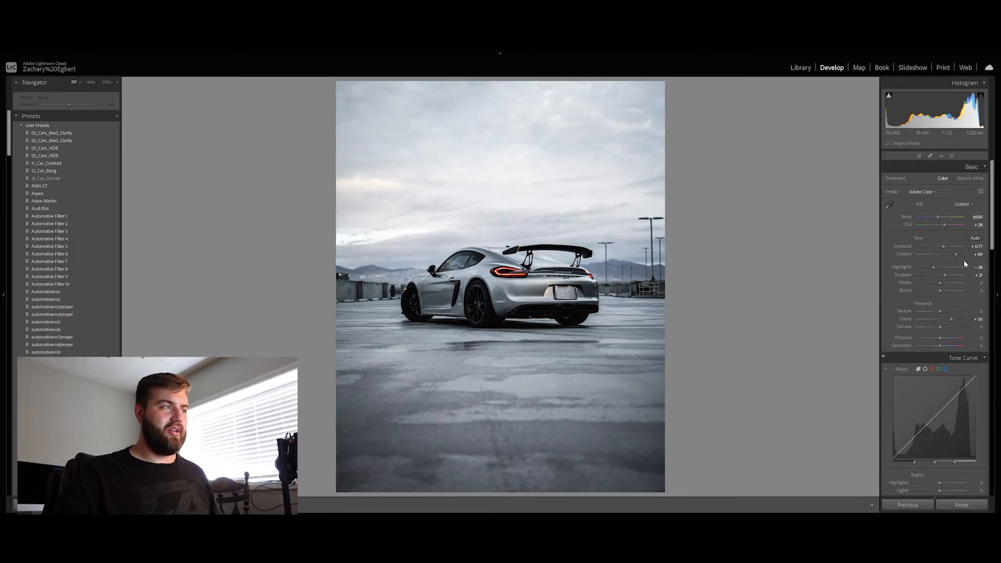
Brighten the warm colors by setting HSL luminance to +12 for Red, +51 for Orange and +15 for Yellow.
{"action": "scroll", "coordinate": [946, 286], "scroll_direction": "down", "scroll_amount": 5}
{"action": "scroll", "coordinate": [946, 286], "scroll_direction": "down", "scroll_amount": 3}
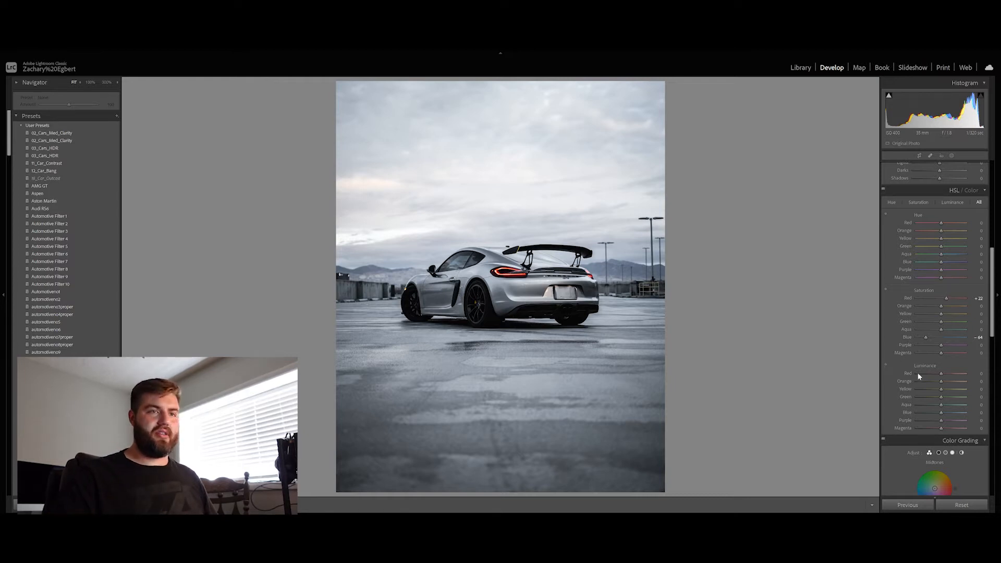
{"action": "left_click_drag", "start_coordinate": [941, 373], "coordinate": [944, 374]}
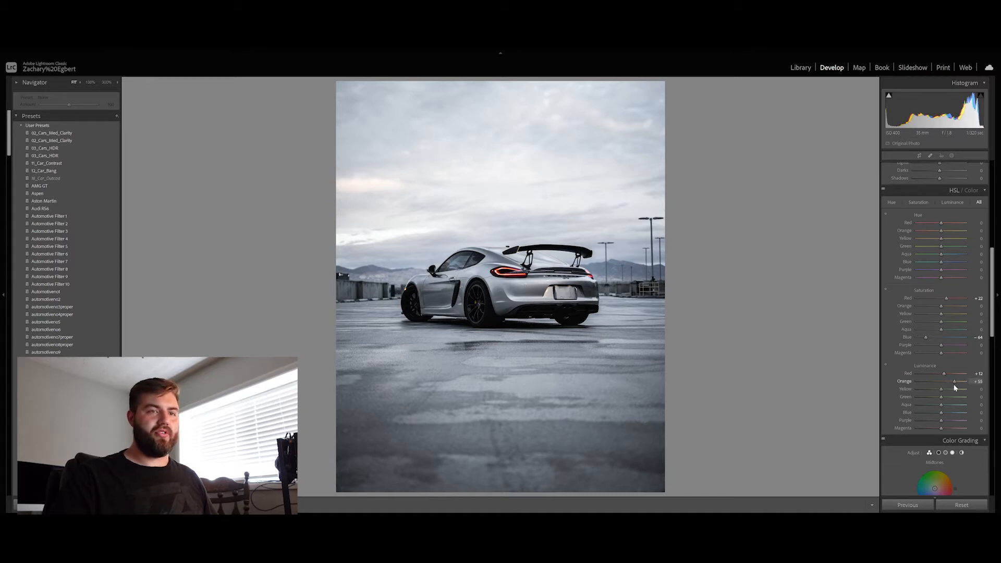
{"action": "left_click_drag", "start_coordinate": [954, 387], "coordinate": [950, 386]}
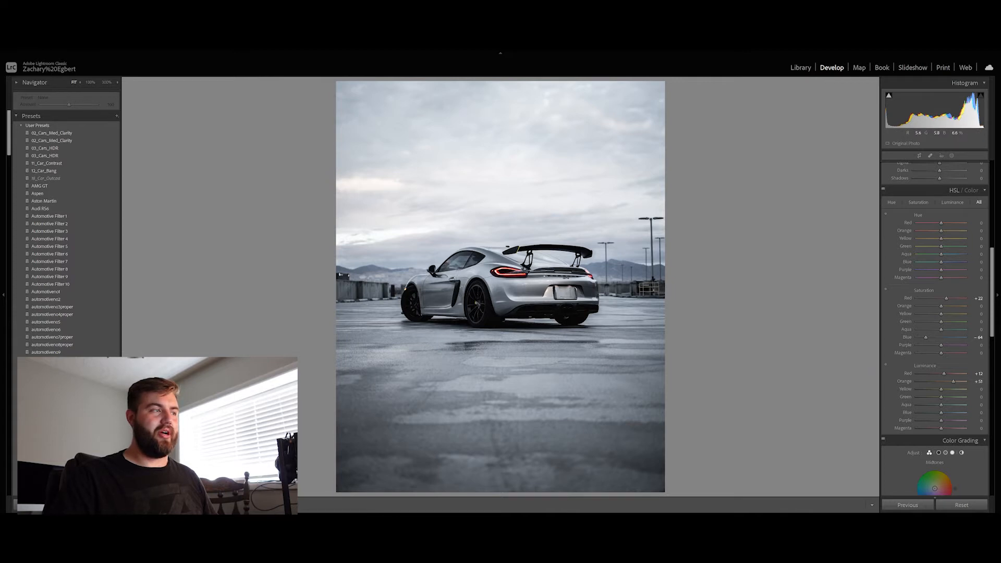
{"action": "left_click", "coordinate": [474, 301]}
{"action": "left_click", "coordinate": [475, 303]}
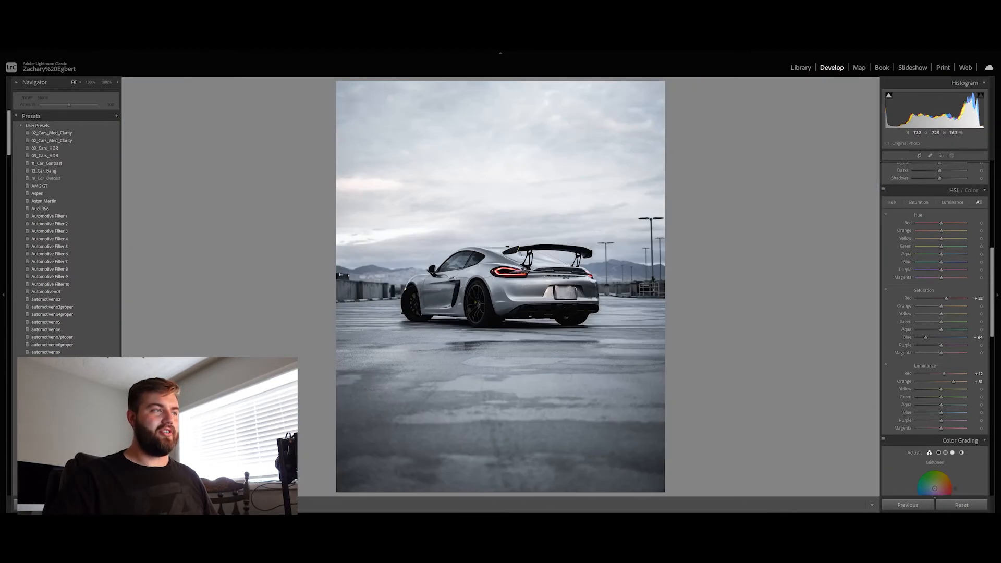
{"action": "left_click", "coordinate": [507, 248]}
{"action": "left_click", "coordinate": [570, 345]}
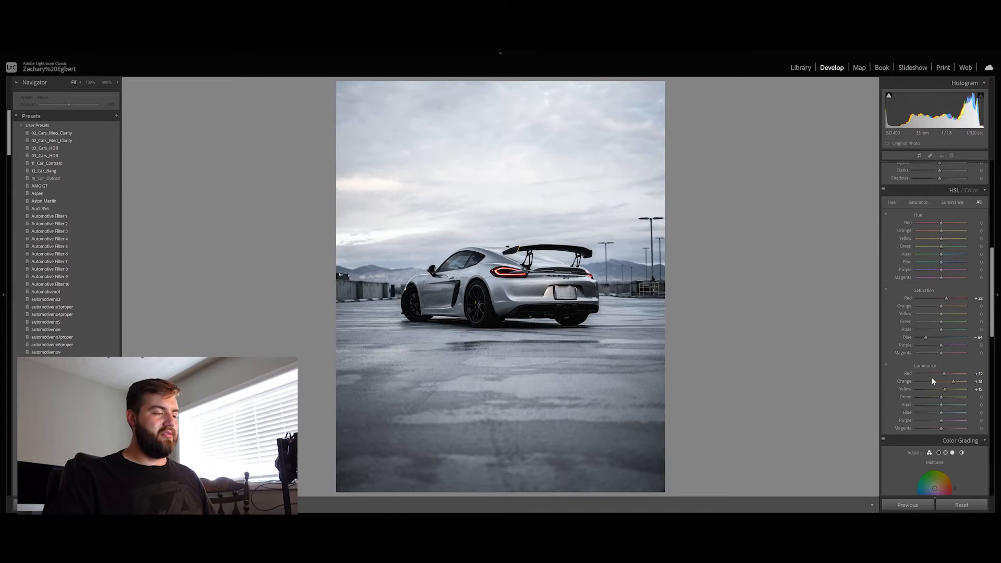
Color grade the shadows with a subtle, low-saturation blue tint.
{"action": "scroll", "coordinate": [904, 344], "scroll_direction": "down", "scroll_amount": 5}
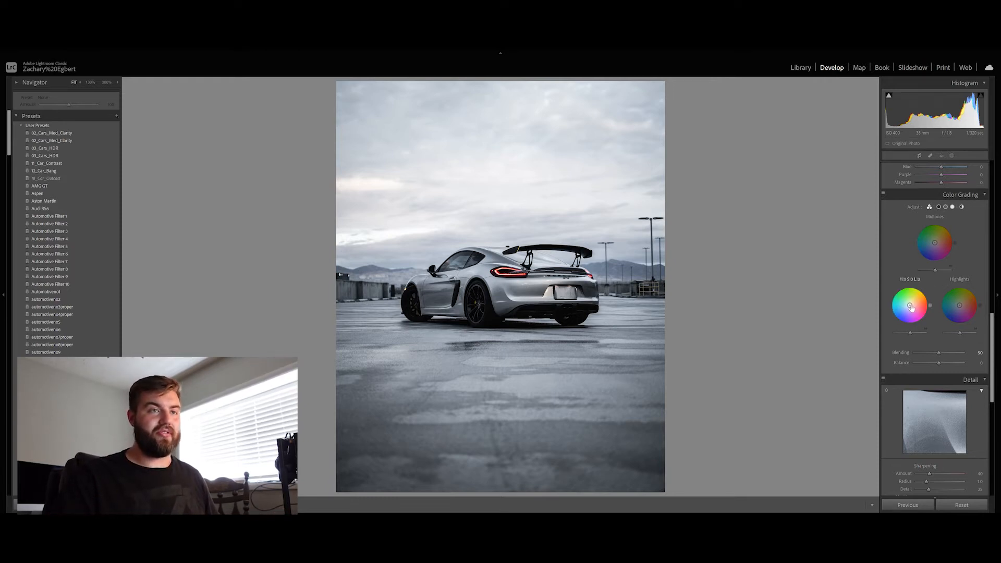
{"action": "left_click_drag", "start_coordinate": [910, 305], "coordinate": [909, 305]}
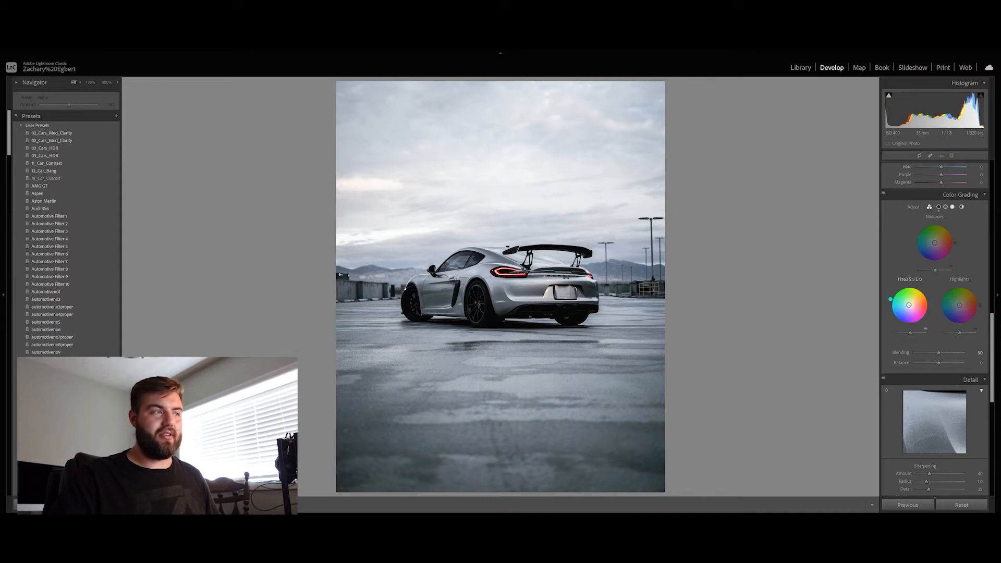
{"action": "left_click_drag", "start_coordinate": [909, 305], "coordinate": [908, 305]}
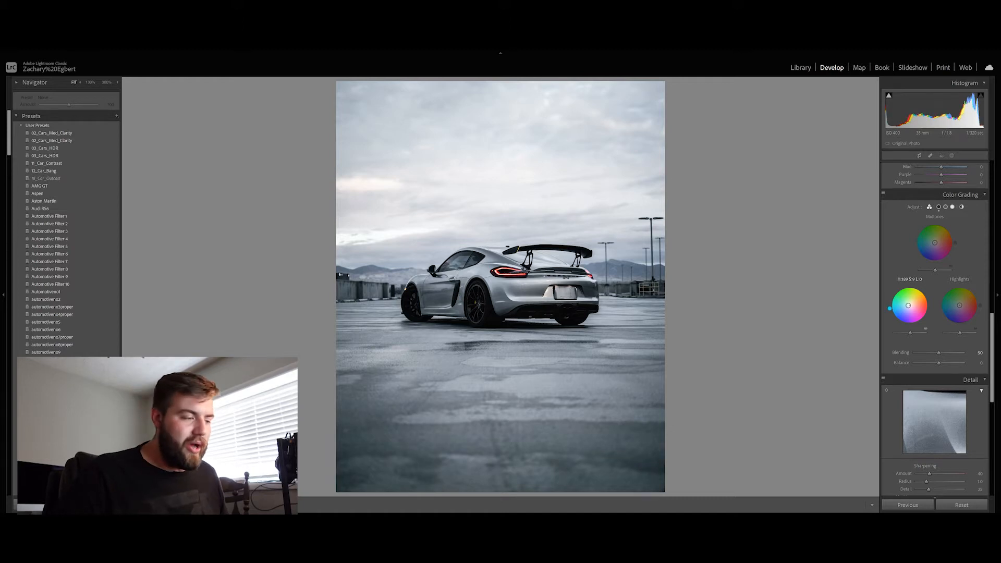
{"action": "left_click_drag", "start_coordinate": [910, 305], "coordinate": [909, 306]}
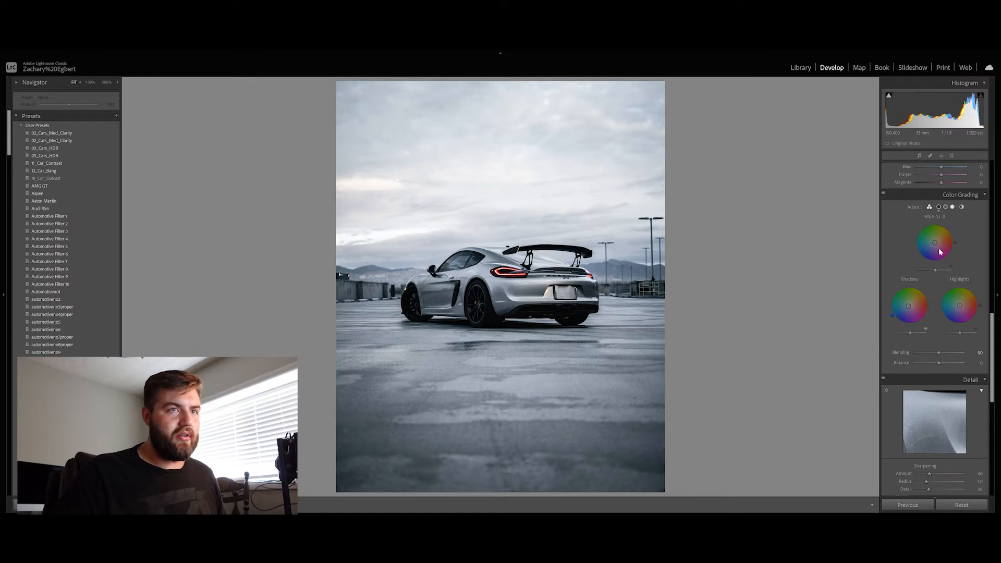
Color grade the midtones with a very faint, low-saturation cool tint.
{"action": "left_click_drag", "start_coordinate": [935, 242], "coordinate": [933, 242]}
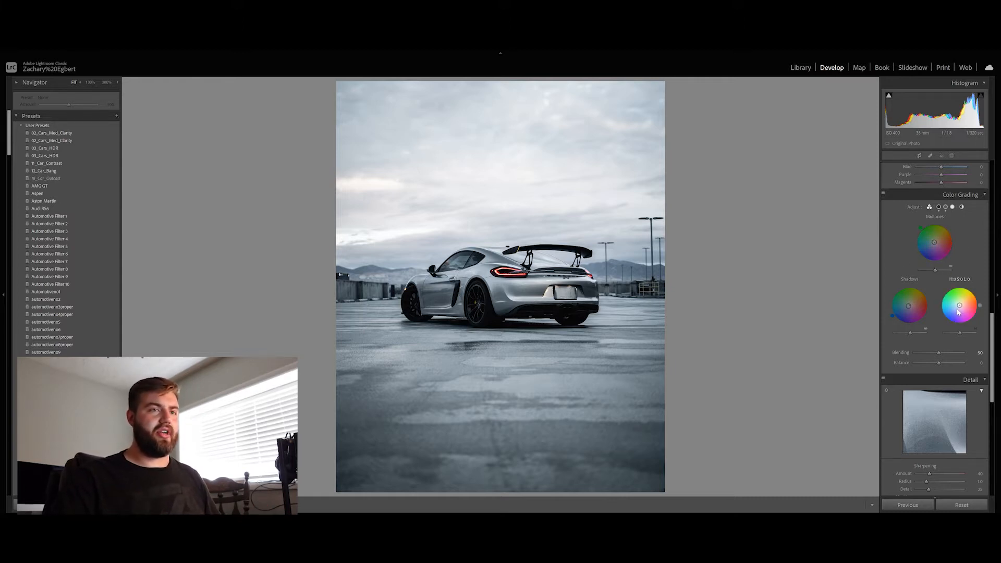
Smooth the grain on the car's paint by setting the noise reduction Luminance to 54.
{"action": "scroll", "coordinate": [932, 305], "scroll_direction": "down", "scroll_amount": 3}
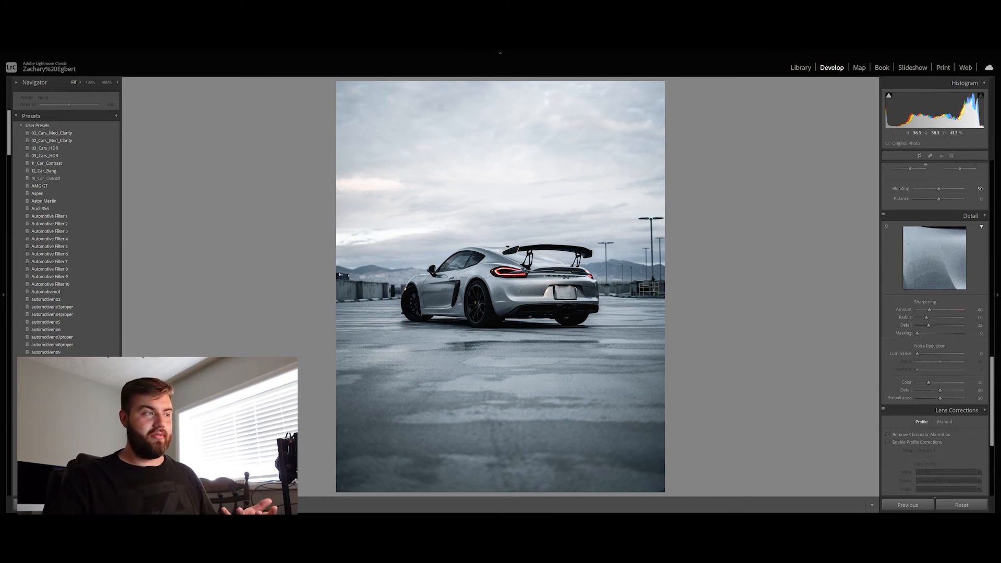
{"action": "left_click", "coordinate": [519, 291]}
{"action": "left_click_drag", "start_coordinate": [519, 291], "coordinate": [561, 353]}
{"action": "left_click_drag", "start_coordinate": [678, 273], "coordinate": [475, 271]}
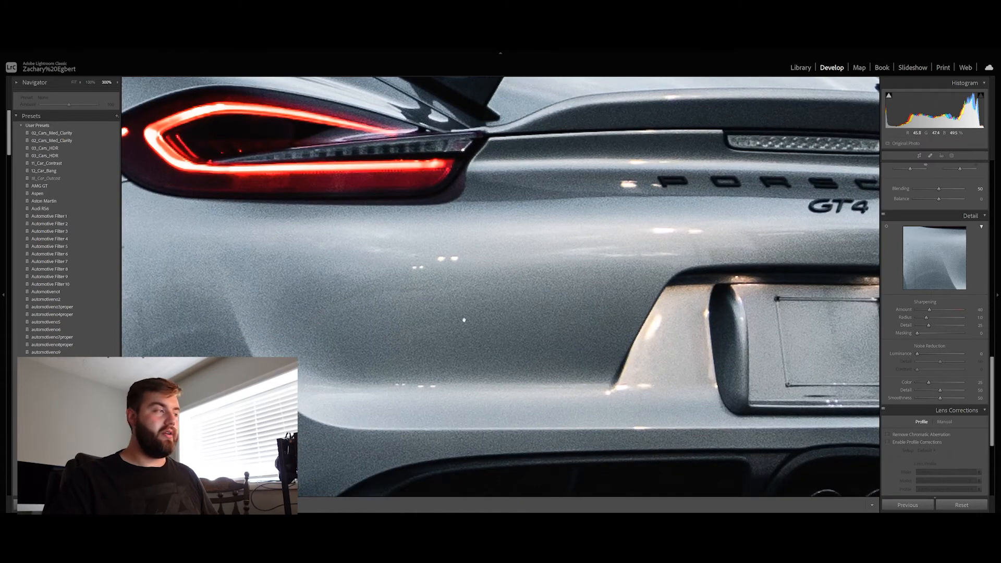
{"action": "left_click", "coordinate": [943, 353]}
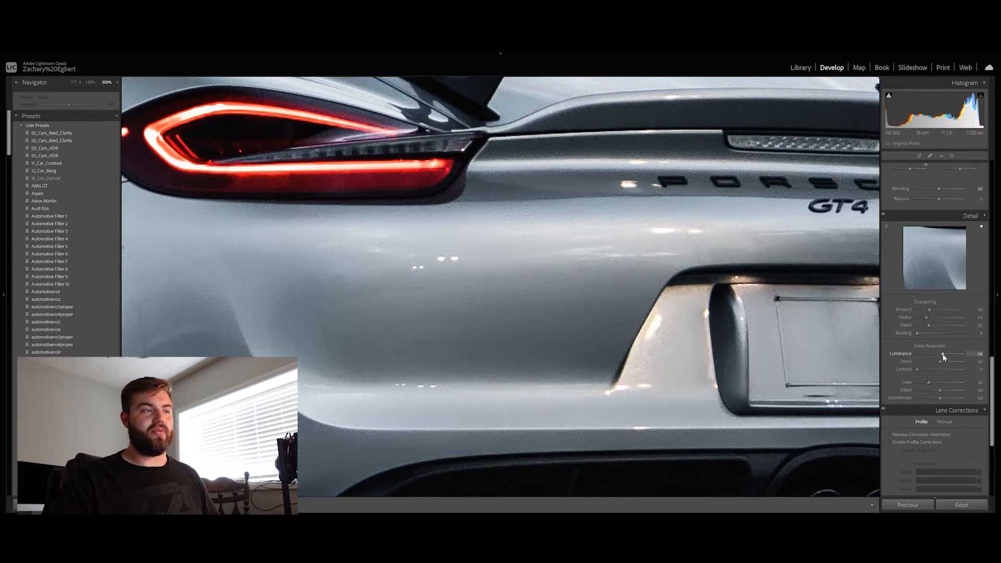
{"action": "left_click_drag", "start_coordinate": [943, 354], "coordinate": [941, 355]}
{"action": "left_click", "coordinate": [439, 270]}
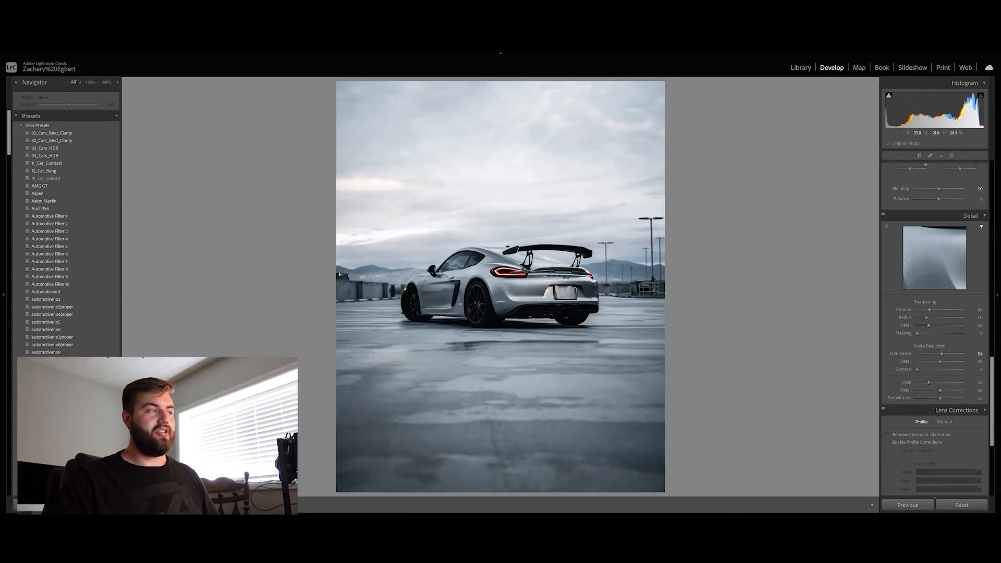
Inspect the car's rear bodywork, taillight and wheel up close to check the noise reduction.
{"action": "left_click", "coordinate": [503, 271]}
{"action": "left_click_drag", "start_coordinate": [360, 266], "coordinate": [875, 235]}
{"action": "left_click_drag", "start_coordinate": [561, 360], "coordinate": [599, 206]}
{"action": "left_click_drag", "start_coordinate": [790, 214], "coordinate": [385, 284]}
{"action": "left_click_drag", "start_coordinate": [748, 204], "coordinate": [467, 338]}
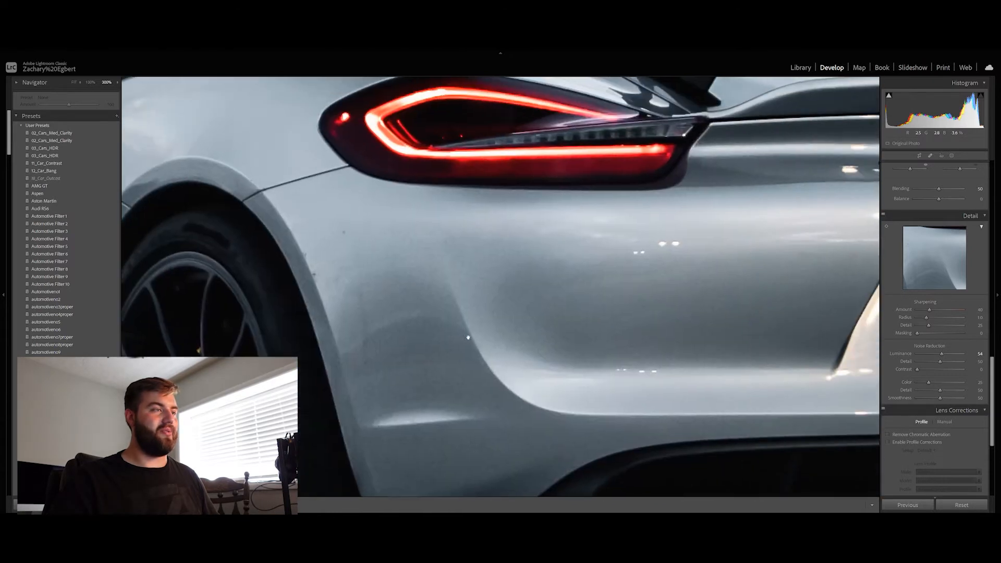
{"action": "left_click_drag", "start_coordinate": [775, 309], "coordinate": [593, 434]}
{"action": "left_click", "coordinate": [593, 433]}
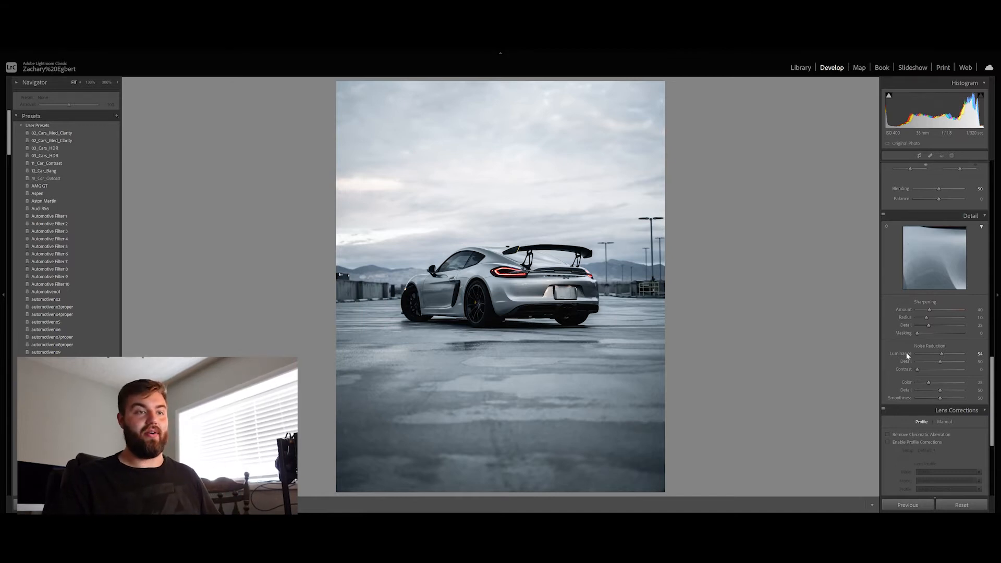
Enable the lens profile corrections and remove chromatic aberration from the photo.
{"action": "scroll", "coordinate": [905, 325], "scroll_direction": "down", "scroll_amount": 3}
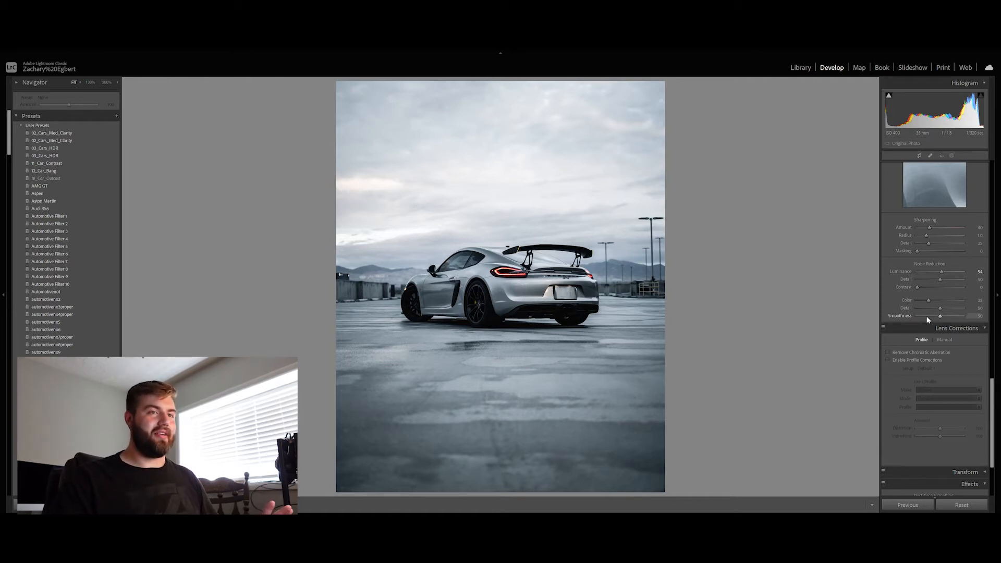
{"action": "scroll", "coordinate": [927, 316], "scroll_direction": "down", "scroll_amount": 3}
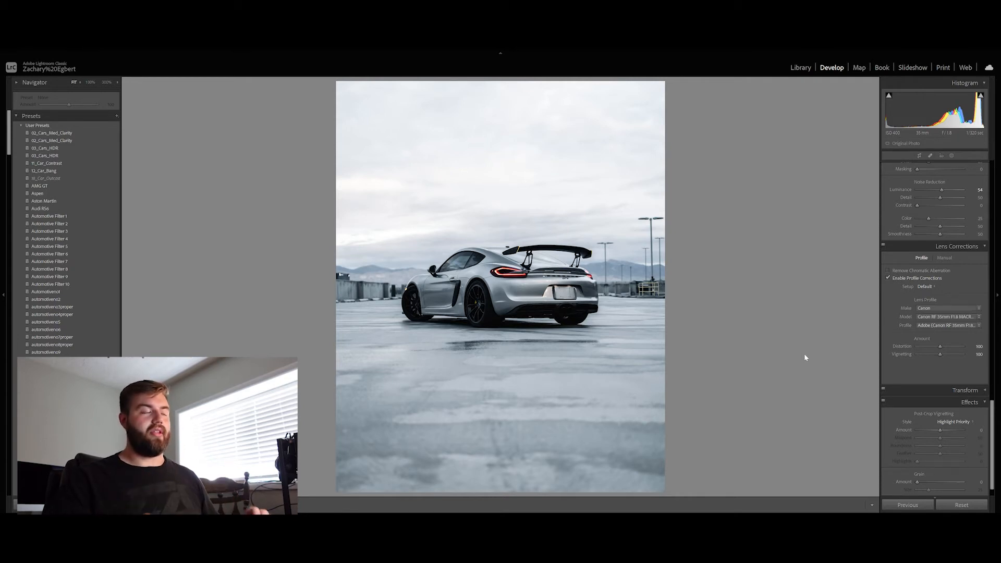
{"action": "left_click", "coordinate": [907, 271]}
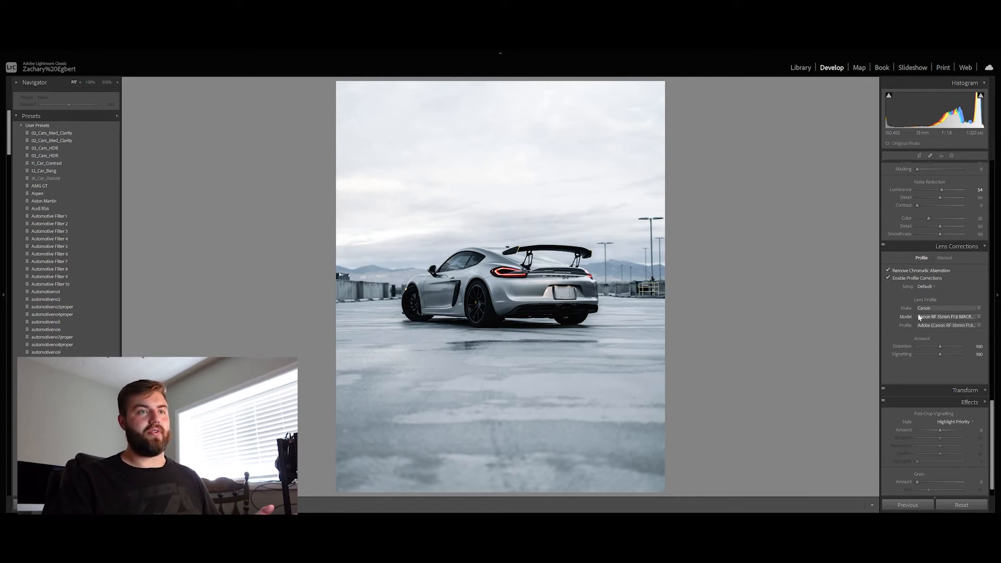
Add a post-crop vignette with an Amount of -15 and a Feather of 79.
{"action": "scroll", "coordinate": [916, 316], "scroll_direction": "down", "scroll_amount": 1}
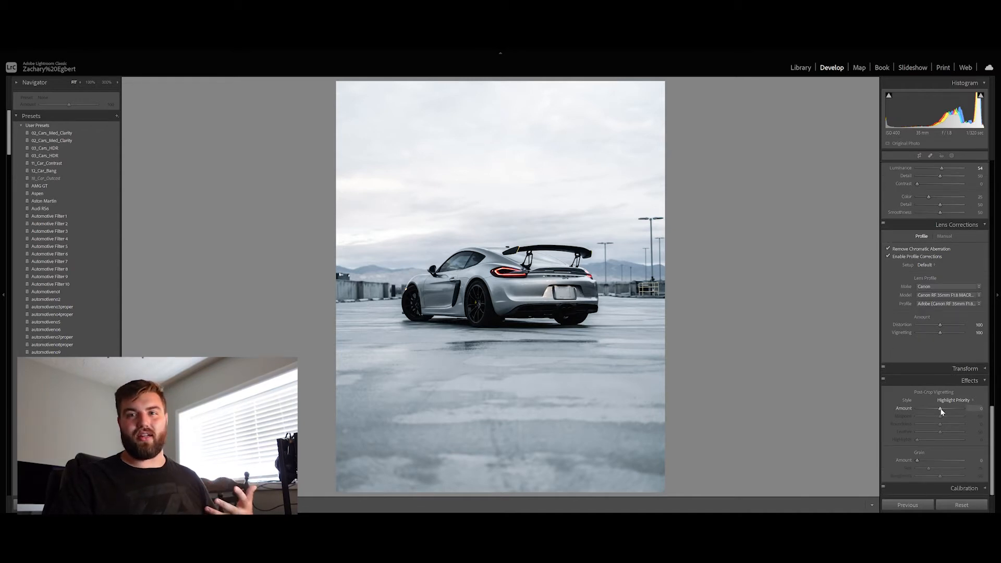
{"action": "scroll", "coordinate": [941, 412], "scroll_direction": "down", "scroll_amount": 3}
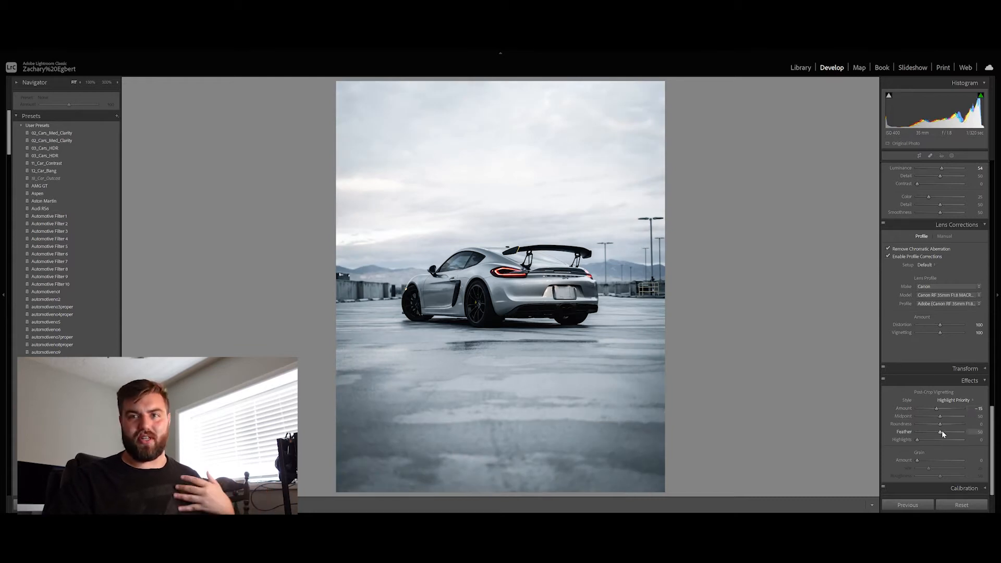
{"action": "left_click_drag", "start_coordinate": [941, 432], "coordinate": [953, 433]}
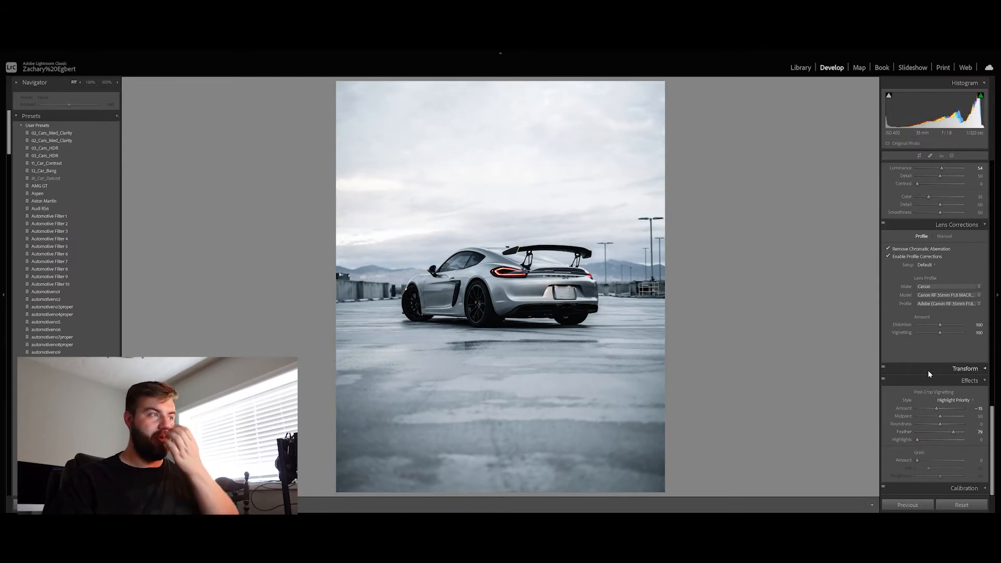
Add a darkening linear gradient mask over the foreground pavement, fading upward to just below the car.
{"action": "scroll", "coordinate": [913, 364], "scroll_direction": "up", "scroll_amount": 15}
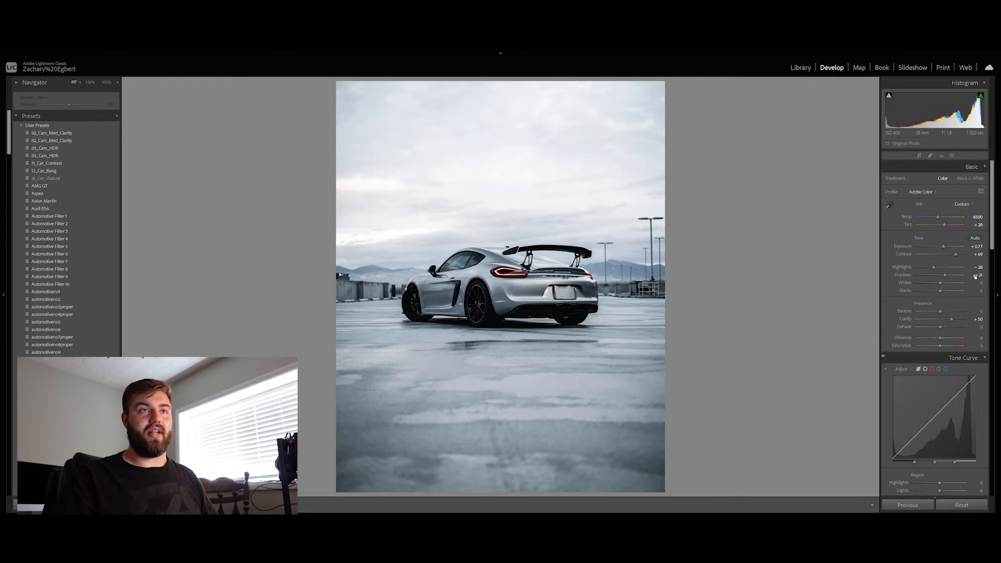
{"action": "left_click", "coordinate": [951, 156]}
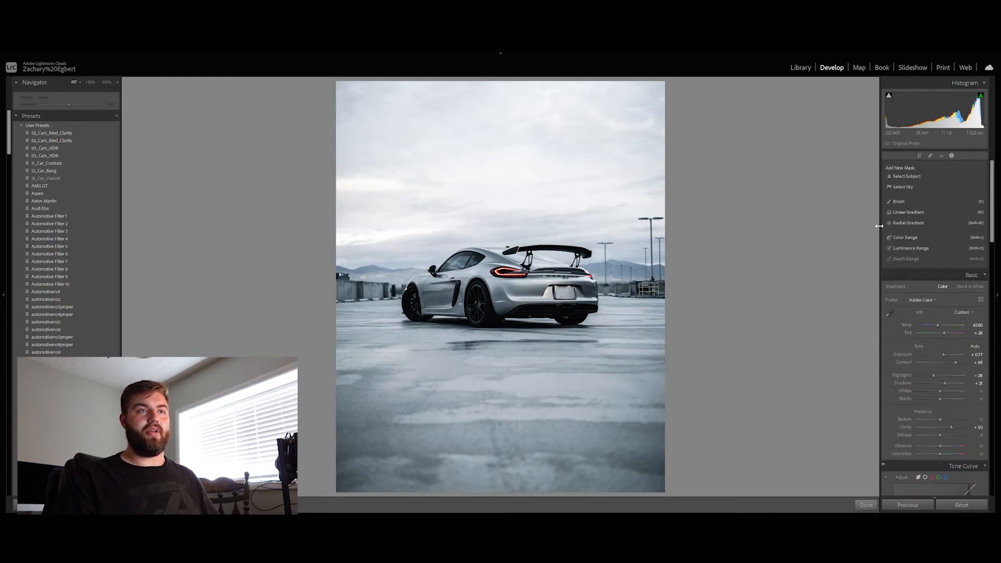
{"action": "left_click", "coordinate": [908, 212]}
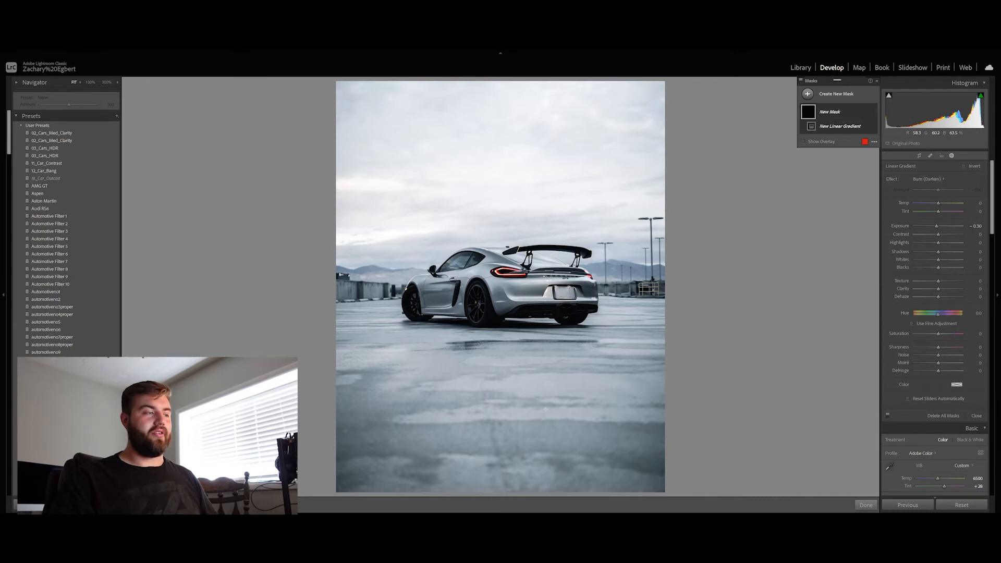
{"action": "left_click_drag", "start_coordinate": [532, 468], "coordinate": [532, 328]}
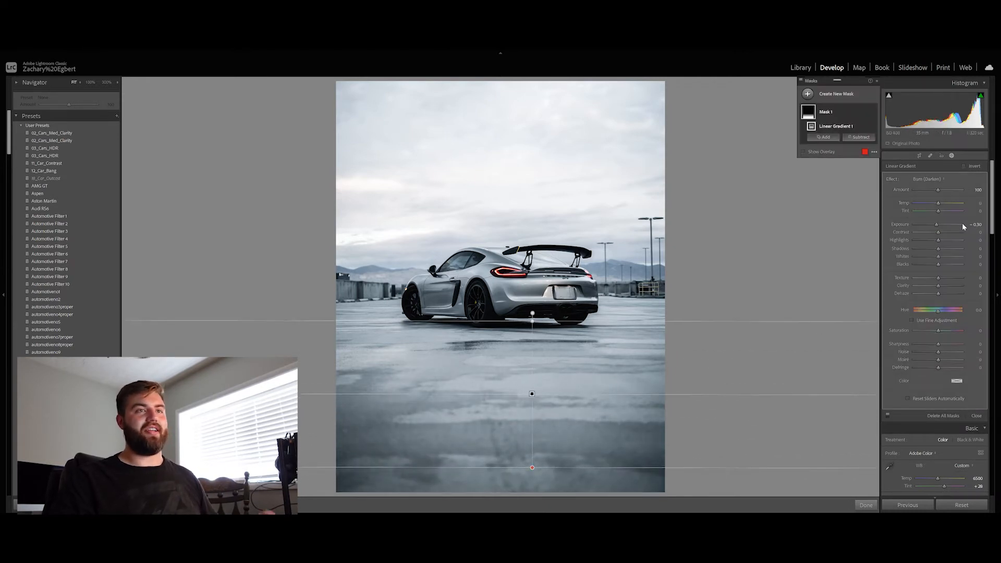
{"action": "mouse_move", "coordinate": [788, 253]}
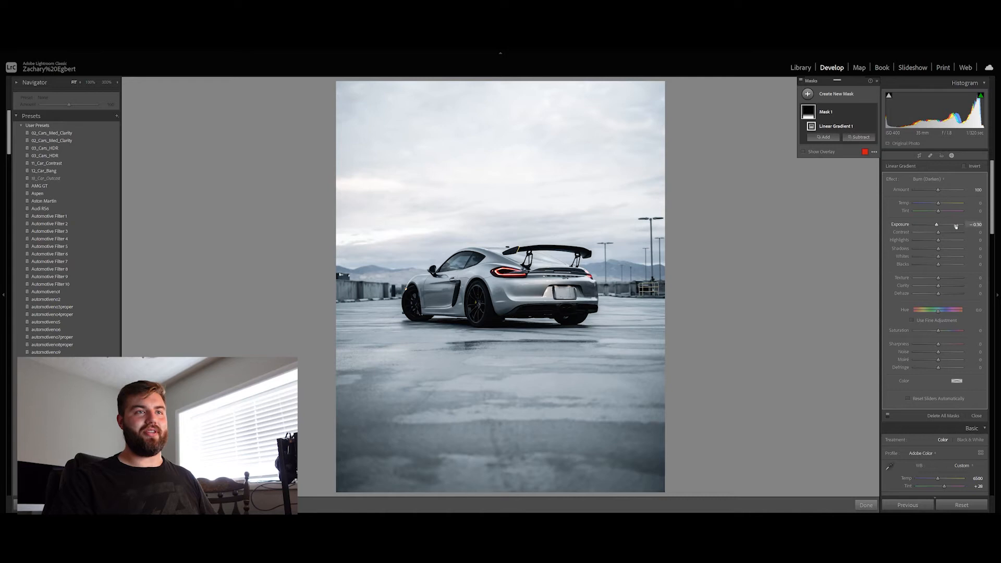
Check the foreground gradient's coverage with its Exposure reset, and restore the Exposure to -0.30.
{"action": "double_click", "coordinate": [905, 225]}
{"action": "key", "text": "o"}
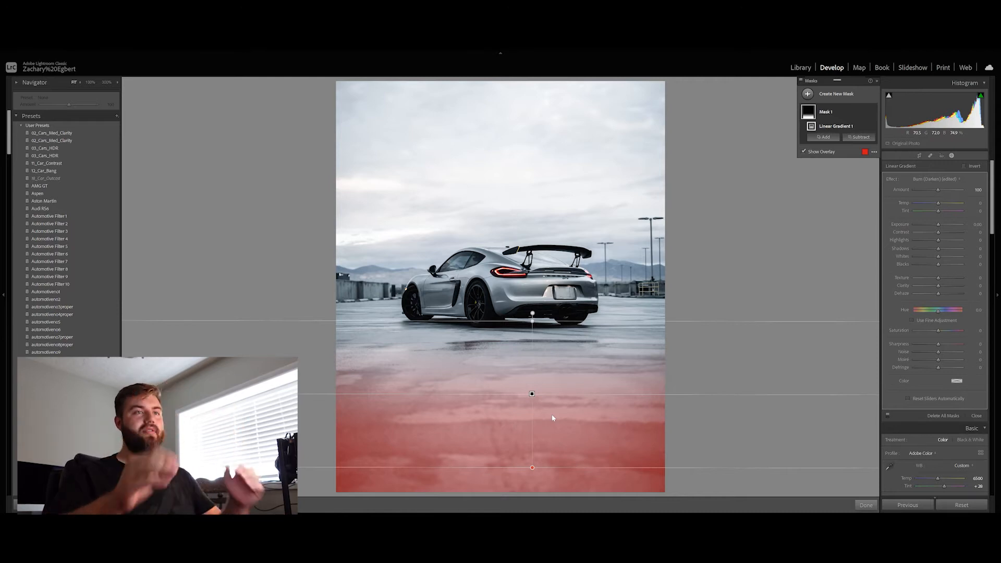
{"action": "left_click", "coordinate": [975, 224]}
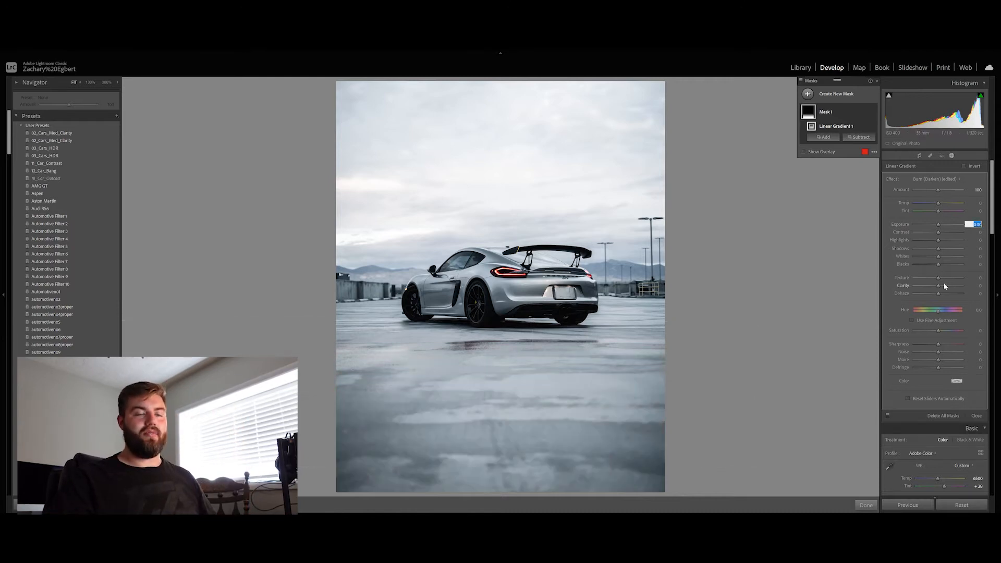
{"action": "type", "text": "0."}
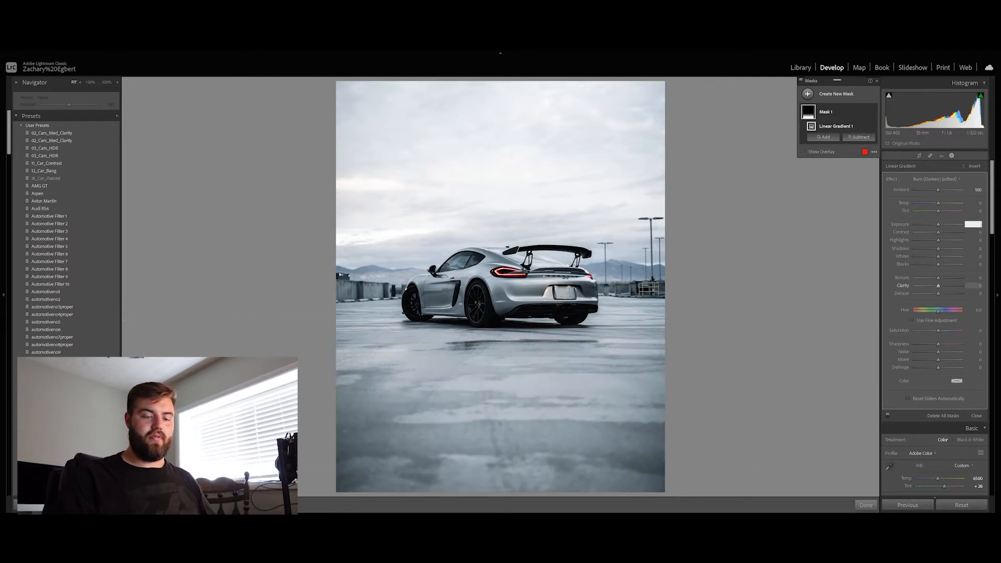
{"action": "type", "text": "3"}
{"action": "key", "text": "Return"}
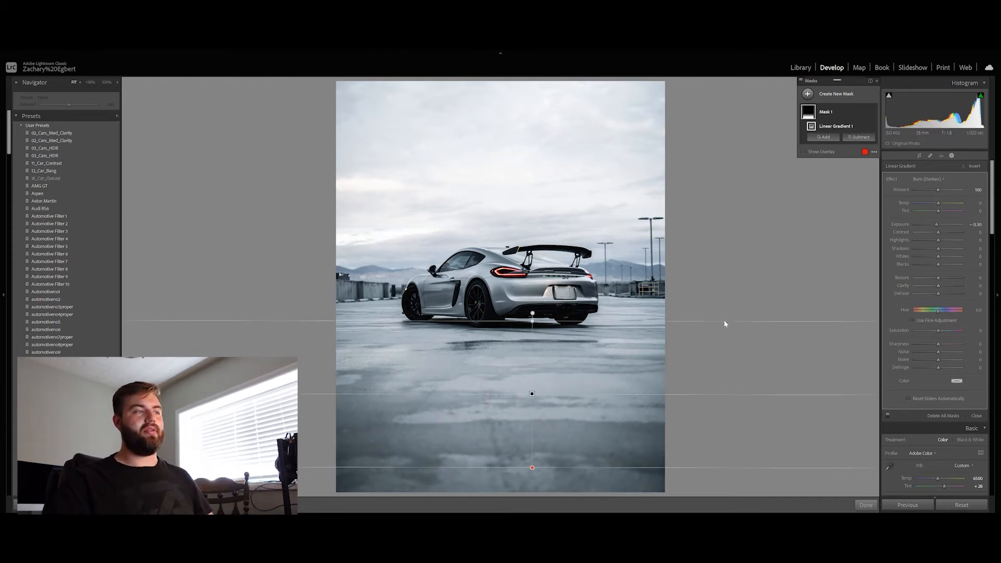
Add a second darkening linear gradient mask over the sky and position its fade around the horizon and the car's wing.
{"action": "left_click", "coordinate": [837, 97]}
{"action": "left_click", "coordinate": [850, 146]}
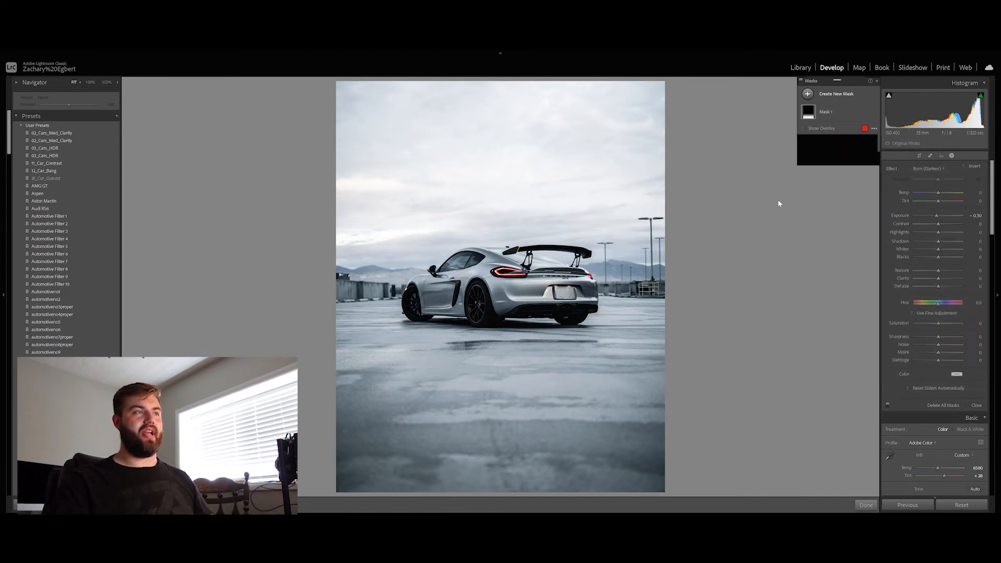
{"action": "left_click_drag", "start_coordinate": [583, 268], "coordinate": [580, 237]}
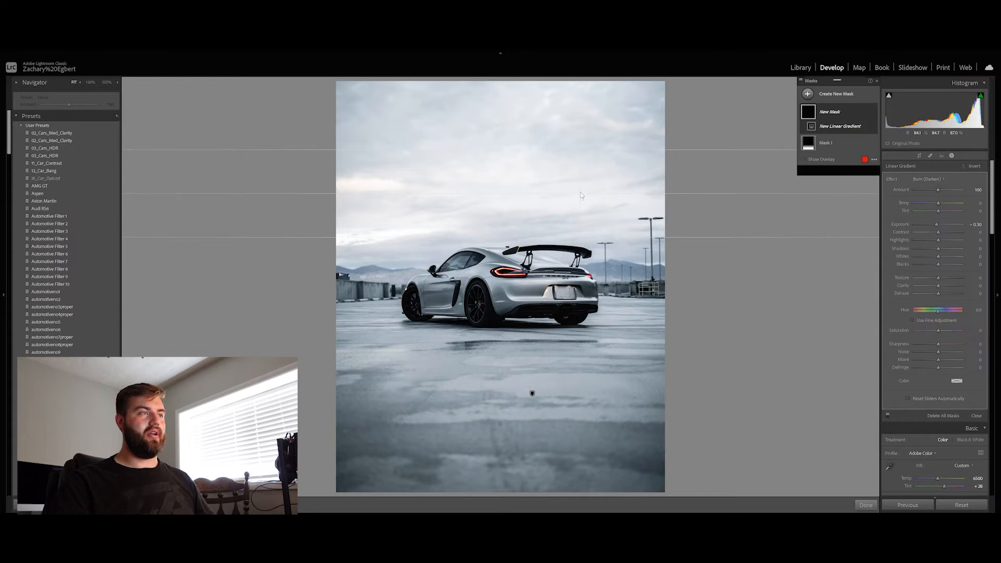
{"action": "left_click_drag", "start_coordinate": [580, 194], "coordinate": [592, 237]}
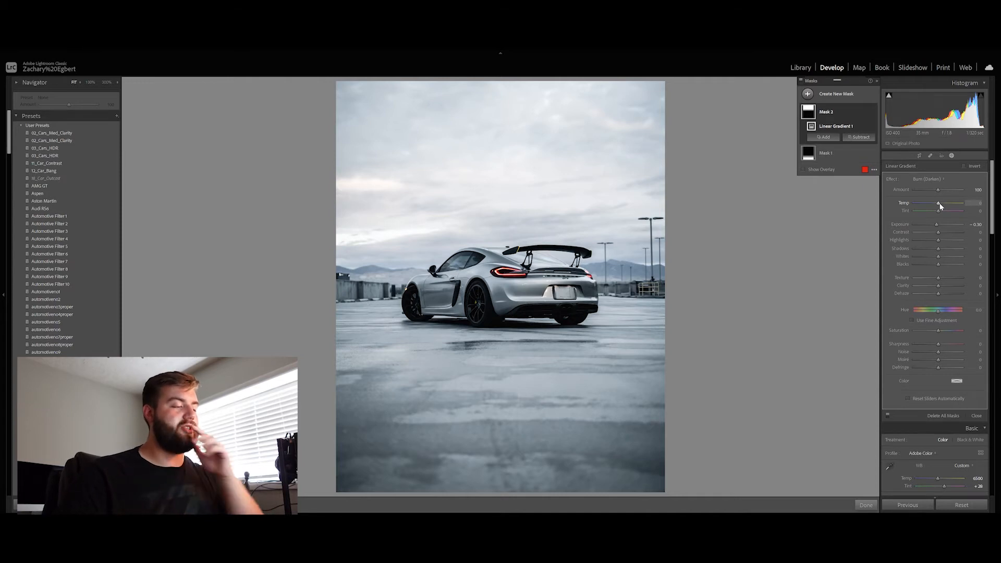
Cool and deepen the sky gradient by setting its Temp to -16 and its Highlights to -36.
{"action": "left_click_drag", "start_coordinate": [936, 203], "coordinate": [931, 204]}
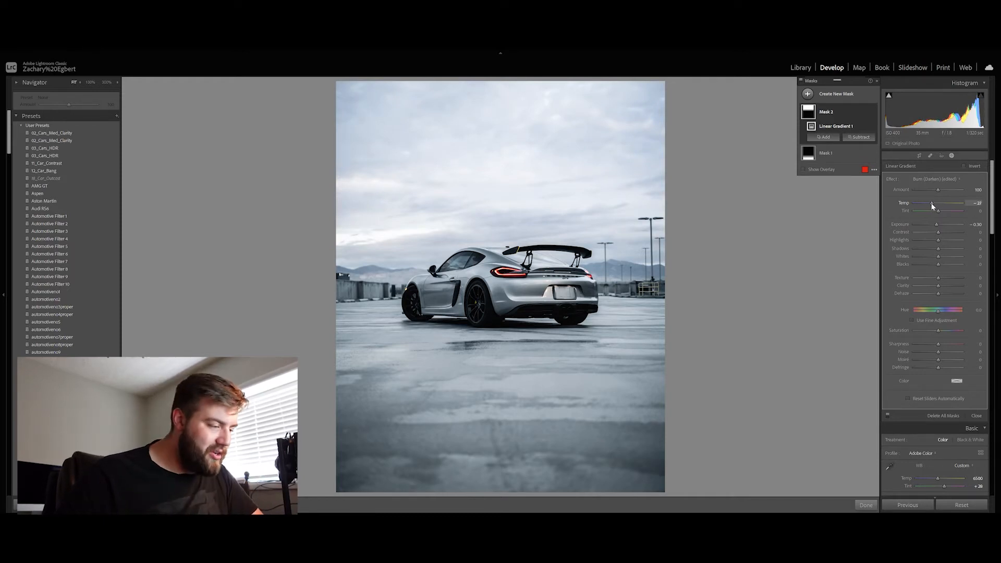
{"action": "left_click_drag", "start_coordinate": [931, 203], "coordinate": [933, 203]}
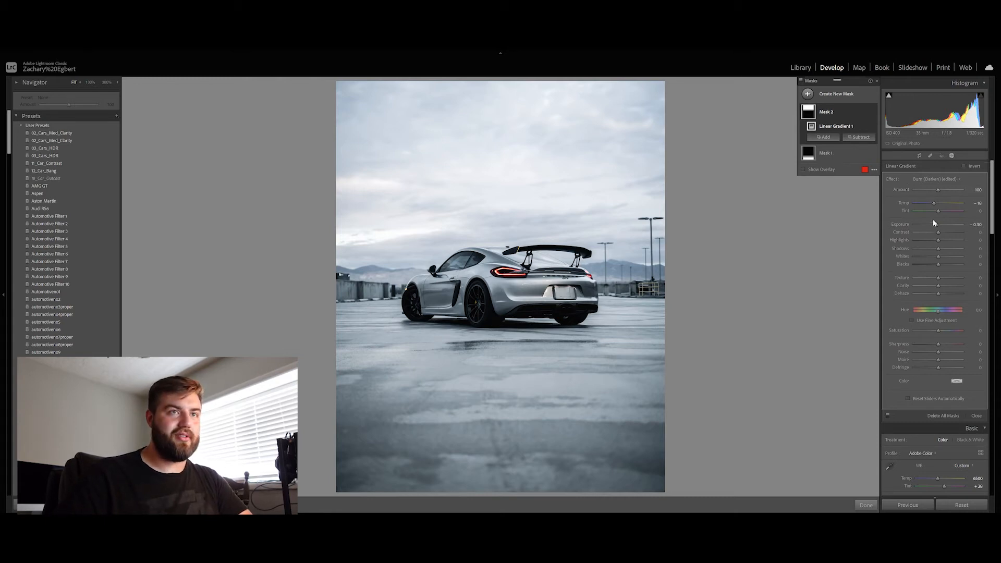
{"action": "left_click_drag", "start_coordinate": [935, 240], "coordinate": [928, 242]}
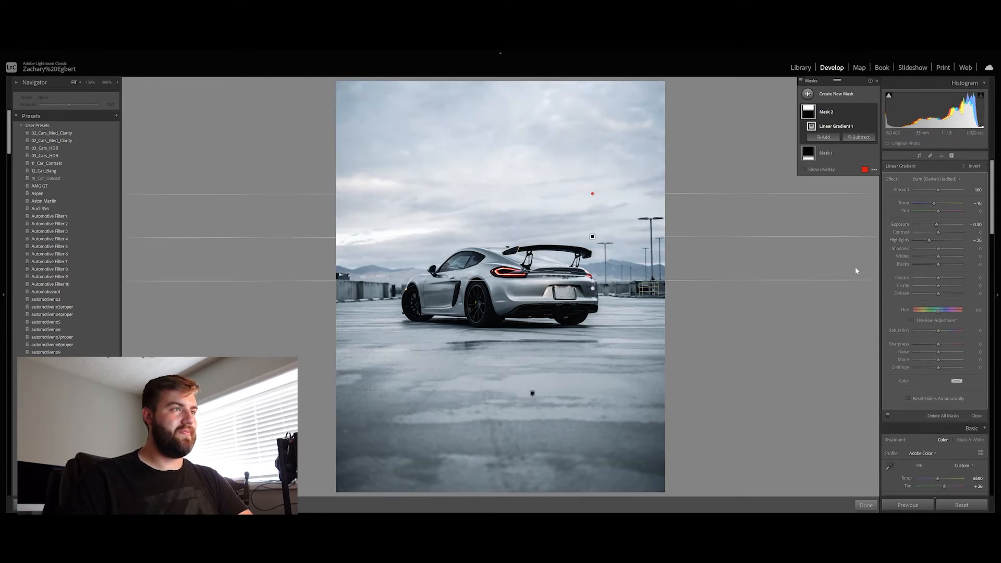
Create a Select Subject mask of the car and reset its Exposure to 0.
{"action": "left_click", "coordinate": [952, 156]}
{"action": "left_click", "coordinate": [952, 157]}
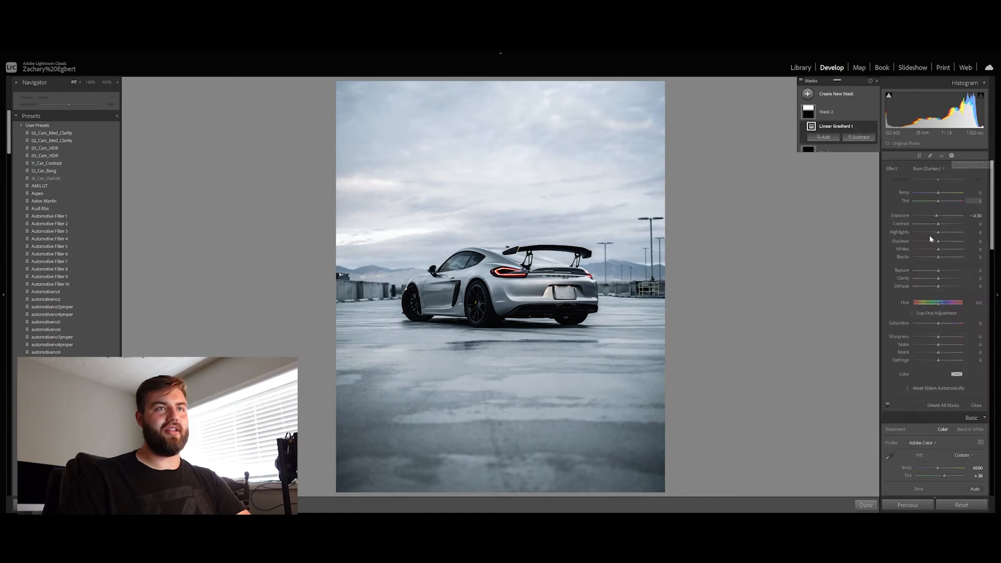
{"action": "left_click", "coordinate": [845, 97]}
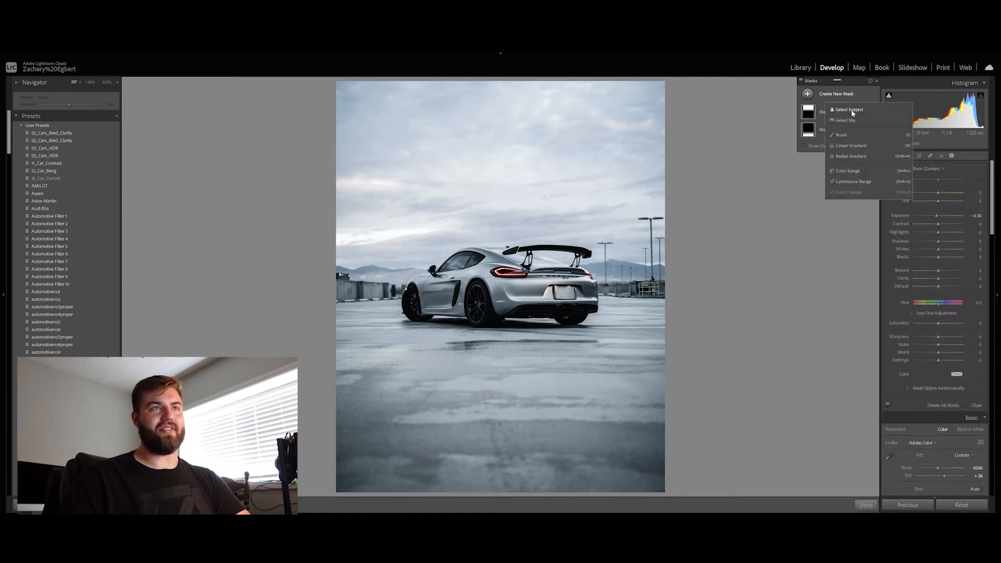
{"action": "left_click", "coordinate": [850, 109]}
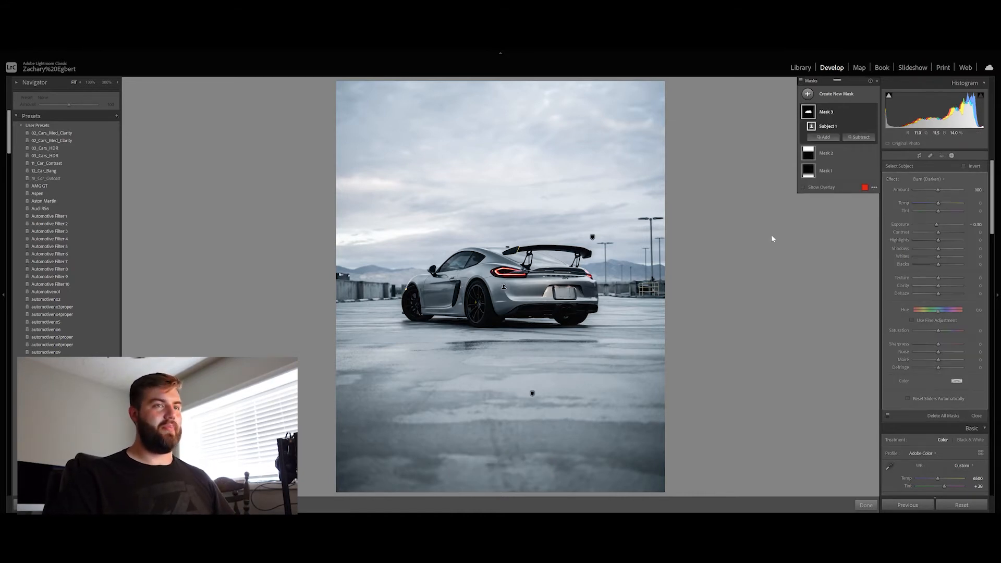
{"action": "double_click", "coordinate": [900, 224]}
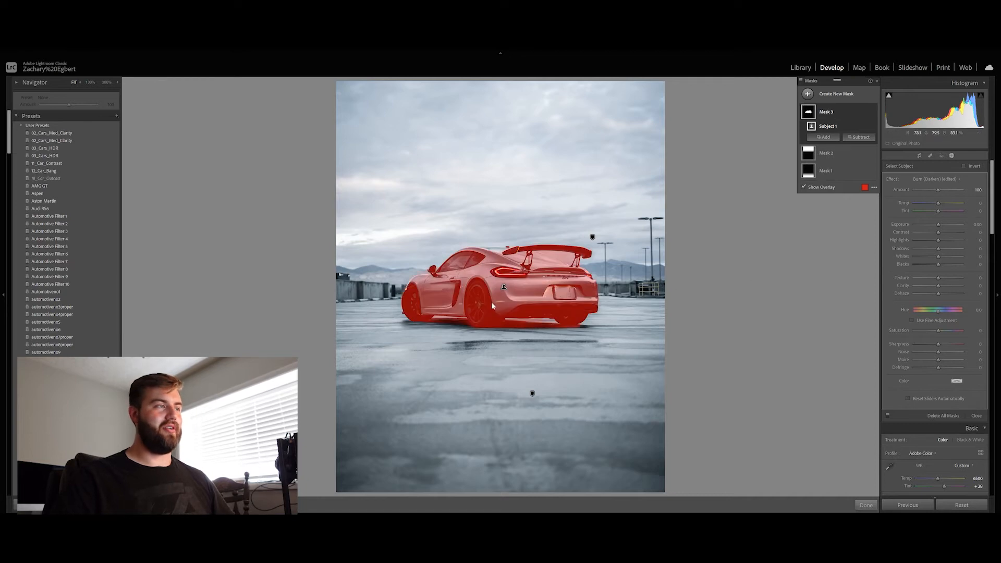
Subtract a brush from the car's subject mask and erase the spill on the ground around the rear wheel.
{"action": "left_click", "coordinate": [859, 137]}
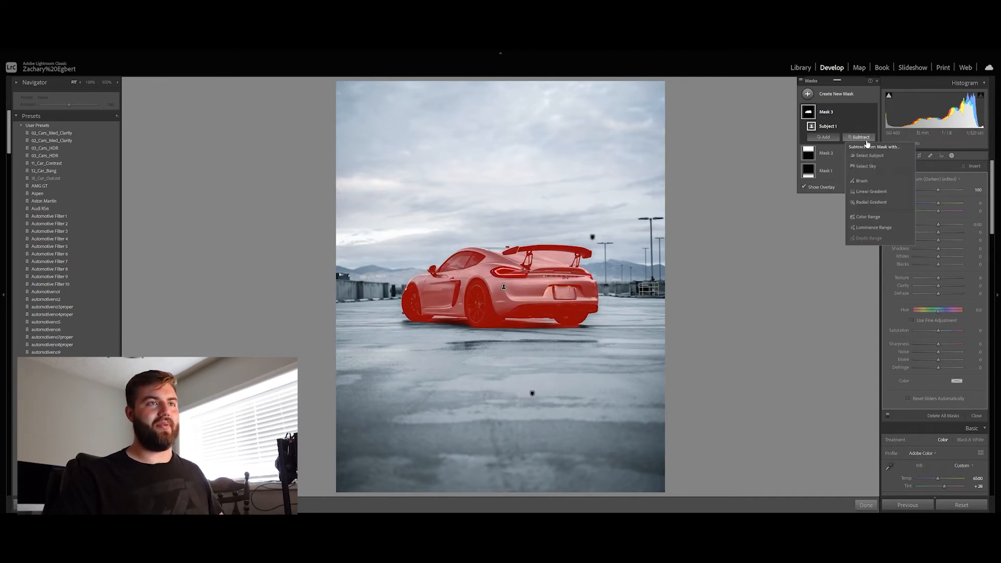
{"action": "left_click", "coordinate": [862, 181]}
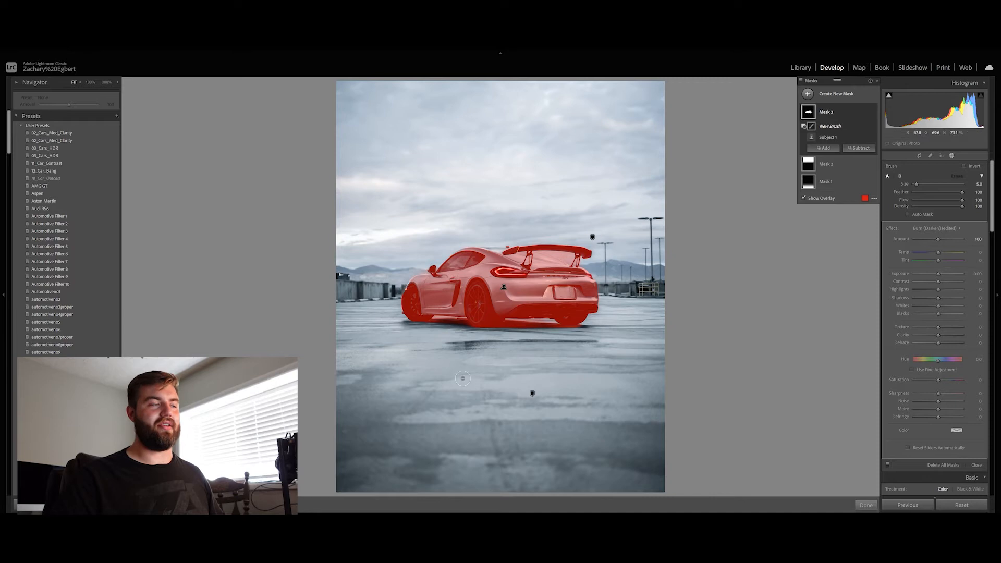
{"action": "mouse_move", "coordinate": [501, 324]}
{"action": "left_mouse_down"}
{"action": "mouse_move", "coordinate": [576, 327]}
{"action": "mouse_move", "coordinate": [488, 343]}
{"action": "mouse_move", "coordinate": [432, 324]}
{"action": "mouse_move", "coordinate": [467, 327]}
{"action": "left_mouse_up"}
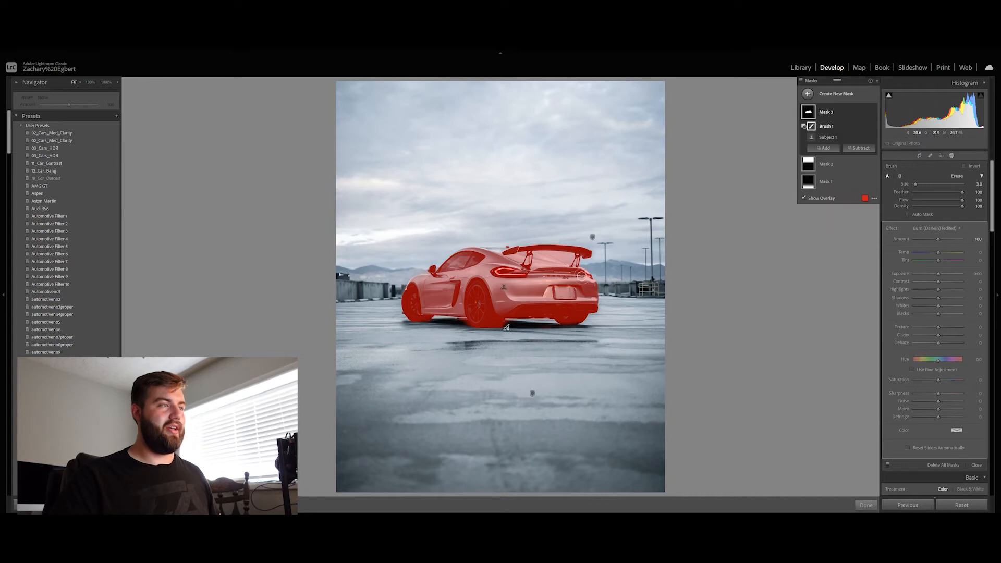
{"action": "left_click_drag", "start_coordinate": [507, 328], "coordinate": [506, 328]}
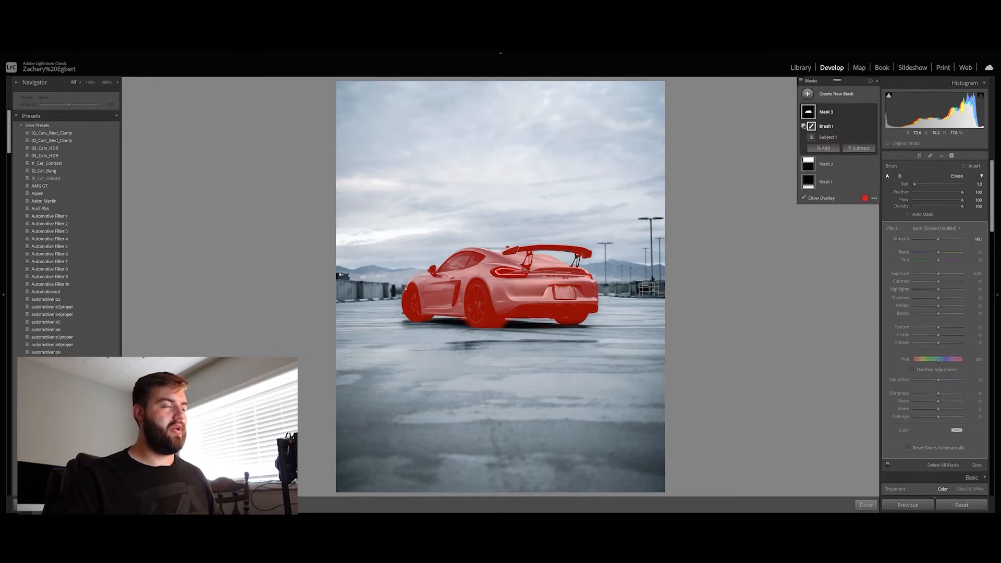
Add a brush to the car's subject mask and paint in missed areas along the body, windows and lower edge.
{"action": "left_click", "coordinate": [825, 149]}
{"action": "left_click", "coordinate": [833, 193]}
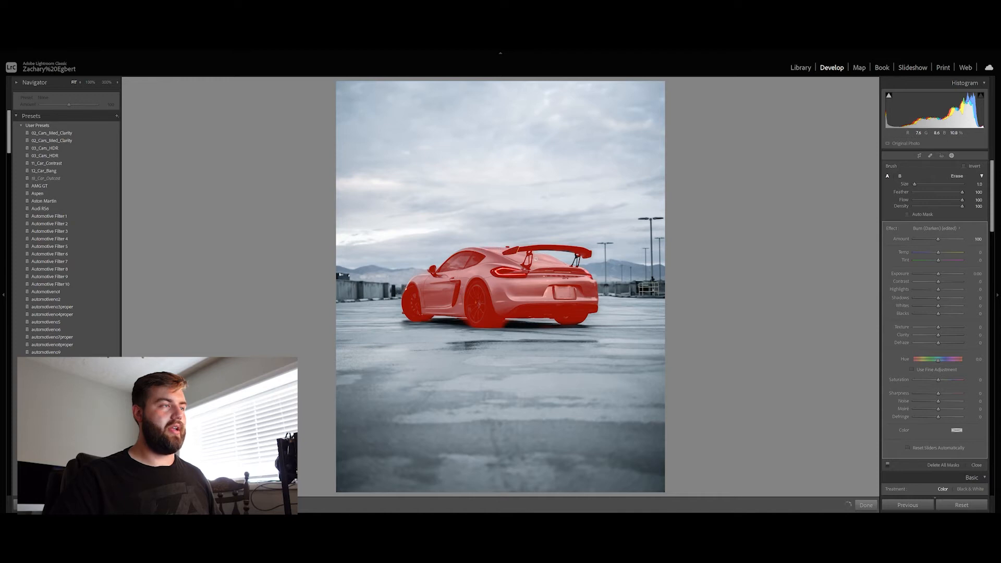
{"action": "mouse_move", "coordinate": [445, 289]}
{"action": "left_mouse_down"}
{"action": "mouse_move", "coordinate": [447, 303]}
{"action": "mouse_move", "coordinate": [496, 271]}
{"action": "left_mouse_up"}
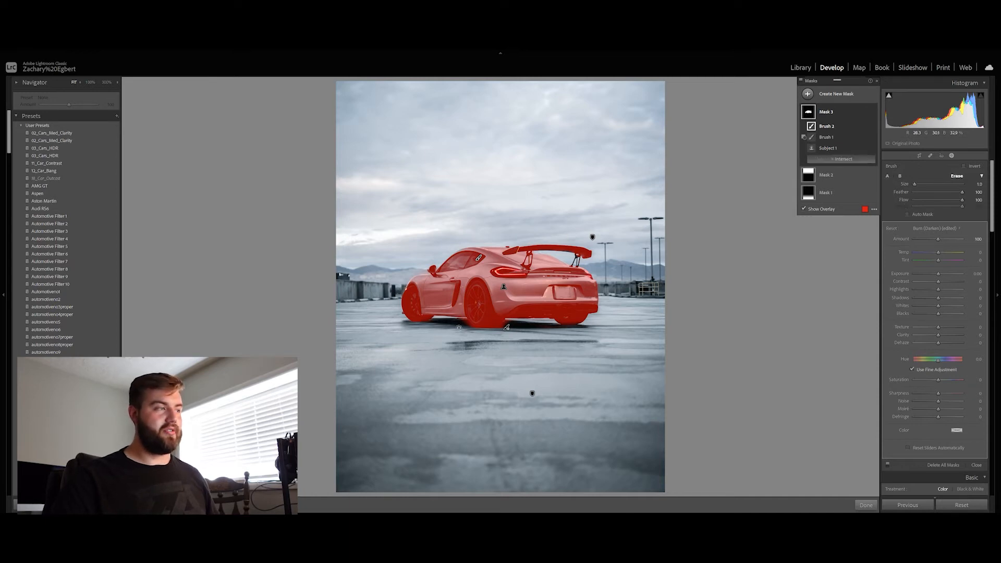
{"action": "left_click_drag", "start_coordinate": [460, 325], "coordinate": [463, 323]}
{"action": "mouse_move", "coordinate": [477, 242]}
{"action": "left_mouse_down"}
{"action": "mouse_move", "coordinate": [447, 250]}
{"action": "mouse_move", "coordinate": [485, 243]}
{"action": "left_mouse_up"}
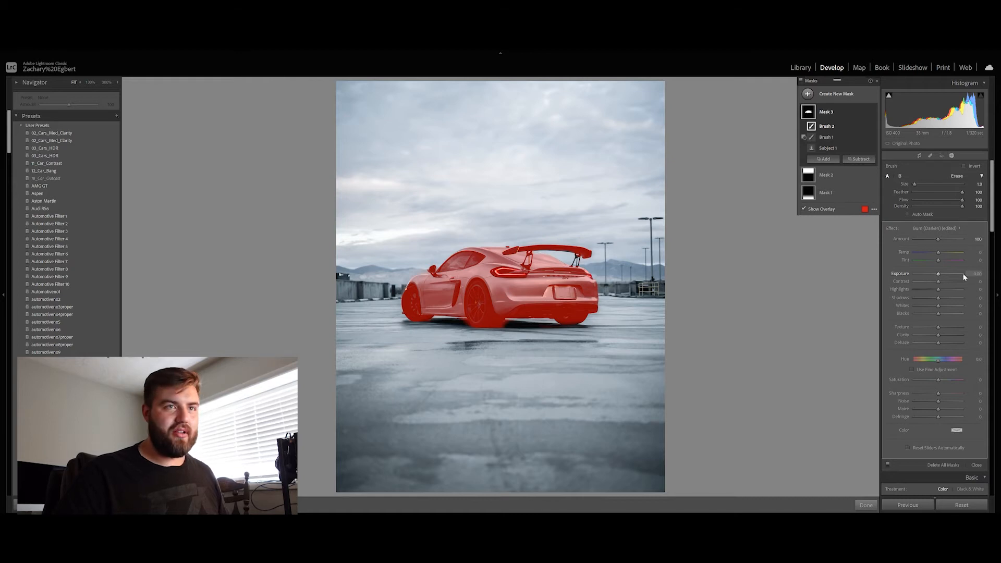
Set the car mask's Exposure to 0.10, Contrast to 18, Highlights to -33 and Shadows to 25, and close masking.
{"action": "left_click_drag", "start_coordinate": [938, 275], "coordinate": [939, 277]}
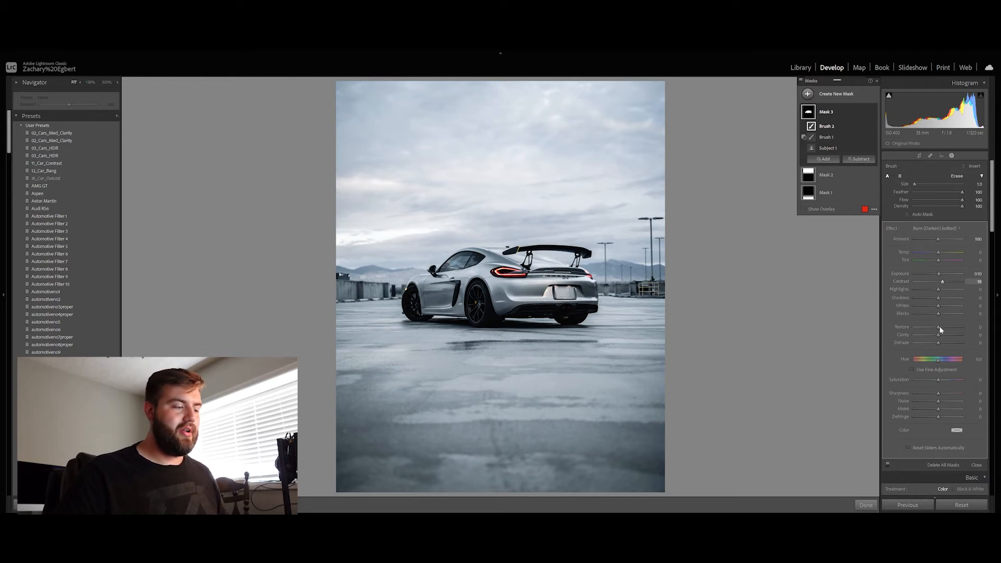
{"action": "left_click_drag", "start_coordinate": [929, 290], "coordinate": [933, 293]}
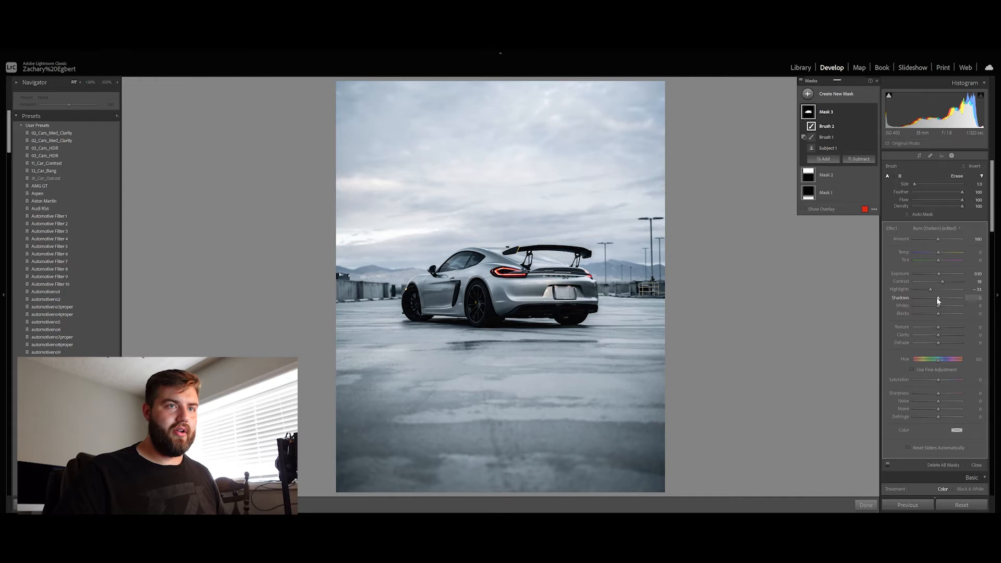
{"action": "left_click_drag", "start_coordinate": [941, 300], "coordinate": [944, 301]}
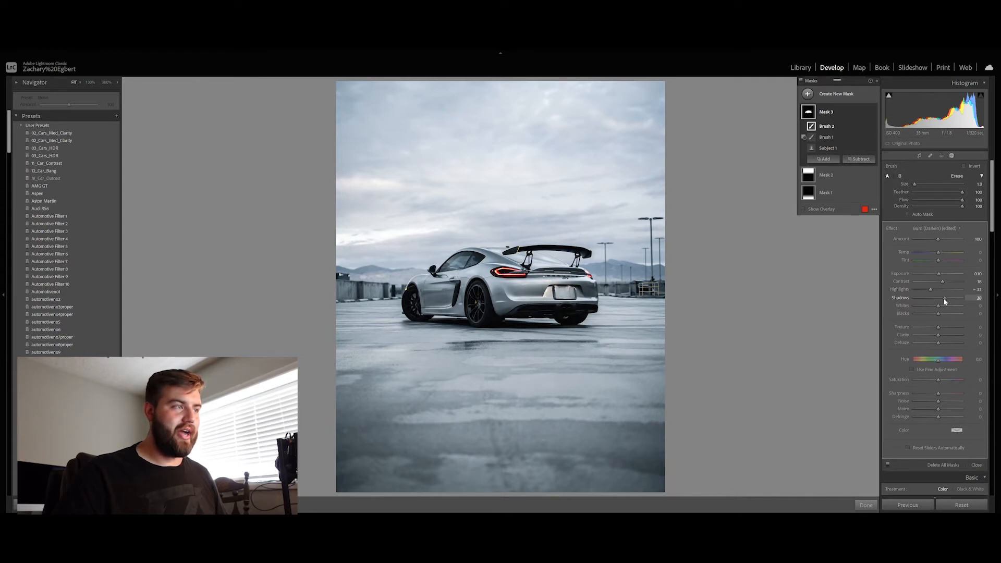
{"action": "left_click_drag", "start_coordinate": [943, 298], "coordinate": [945, 298]}
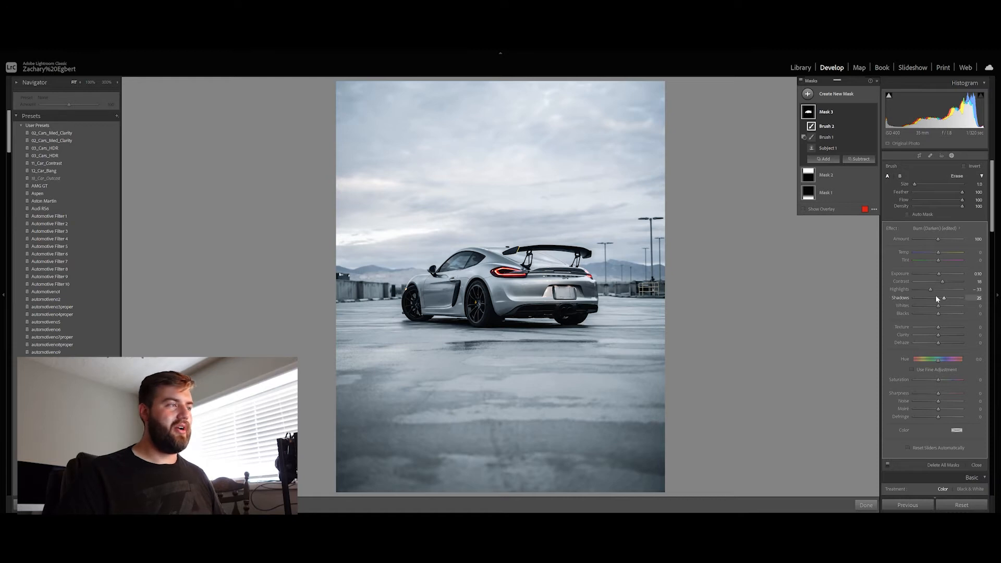
{"action": "left_click", "coordinate": [952, 156]}
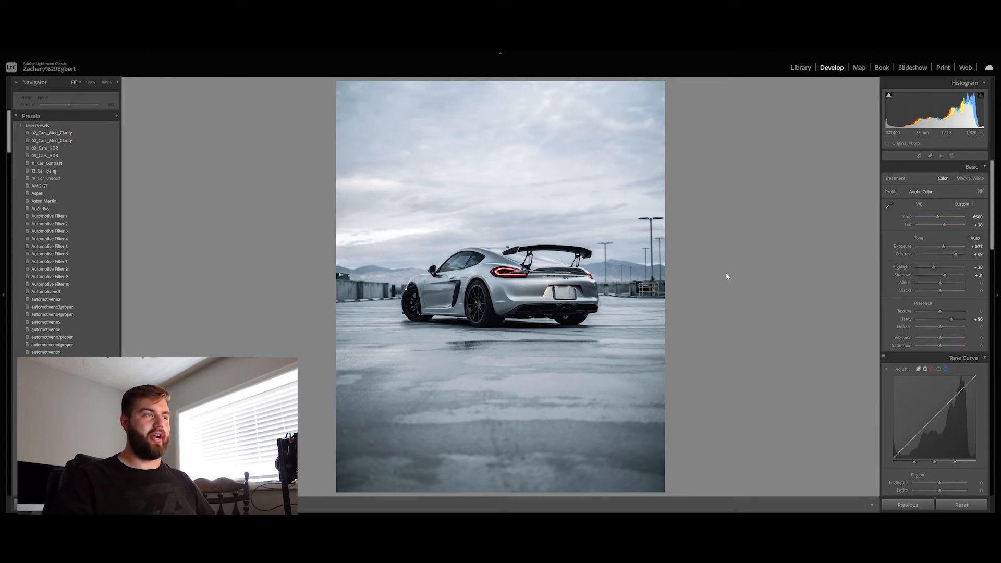
Open the edited car photo in Photoshop for retouching.
{"action": "left_click", "coordinate": [54, 50]}
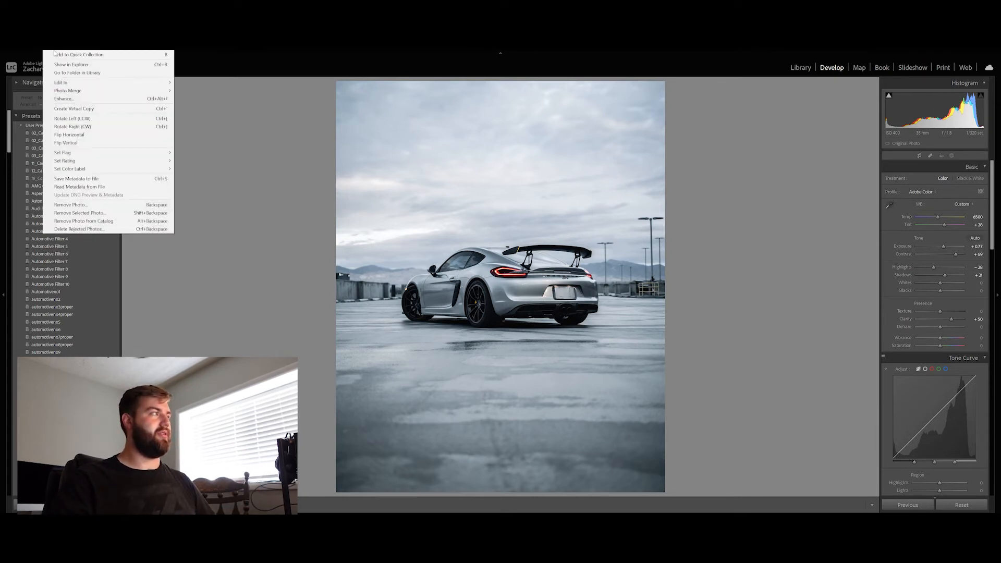
{"action": "mouse_move", "coordinate": [104, 83]}
{"action": "left_click", "coordinate": [209, 83]}
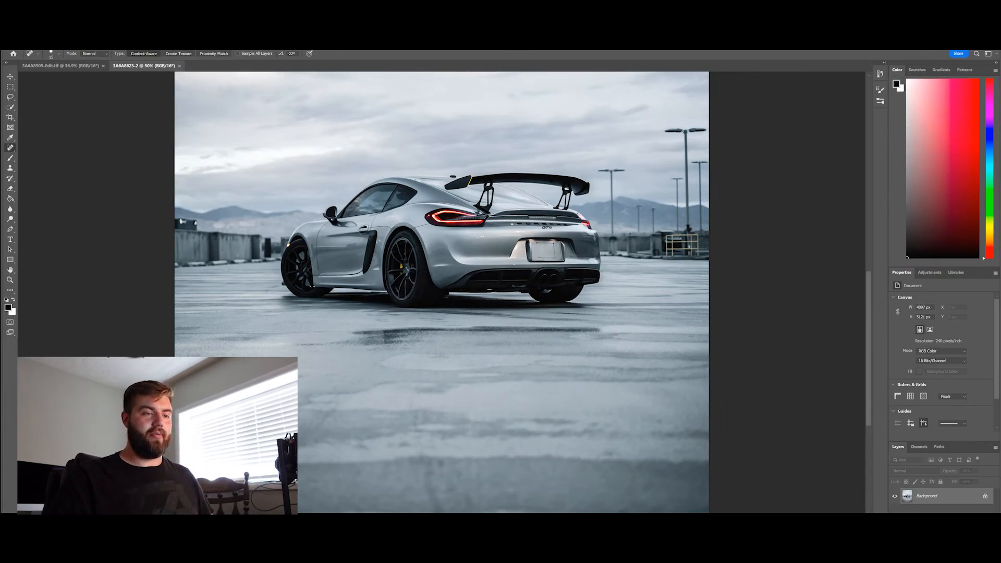
Examine the background railing, the wheels and the car's rear bodywork up close for distractions worth retouching.
{"action": "mouse_move", "coordinate": [531, 299]}
{"action": "left_mouse_down"}
{"action": "mouse_move", "coordinate": [573, 396]}
{"action": "mouse_move", "coordinate": [466, 275]}
{"action": "left_mouse_up"}
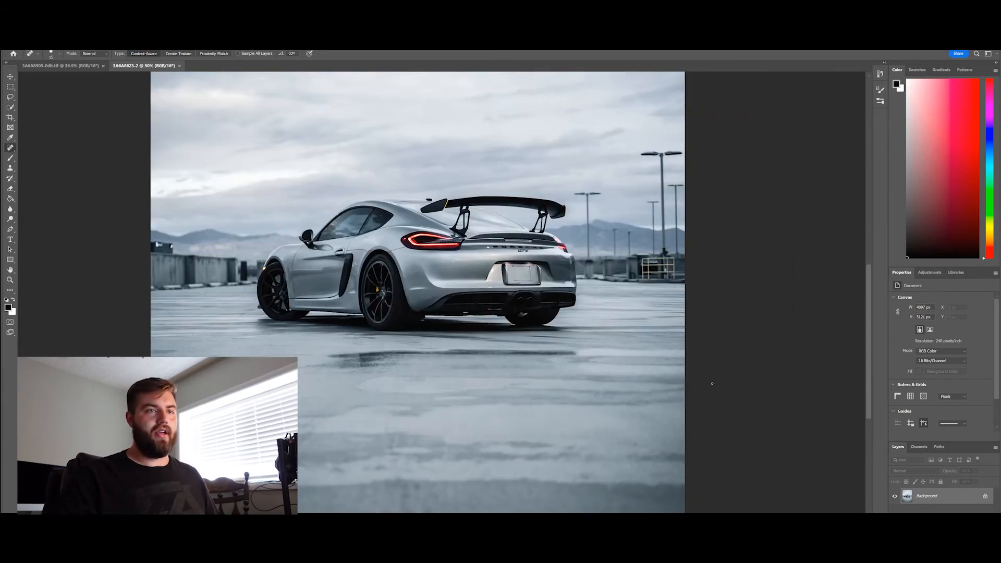
{"action": "mouse_move", "coordinate": [338, 267]}
{"action": "left_mouse_down"}
{"action": "mouse_move", "coordinate": [407, 308]}
{"action": "mouse_move", "coordinate": [406, 320]}
{"action": "left_mouse_up"}
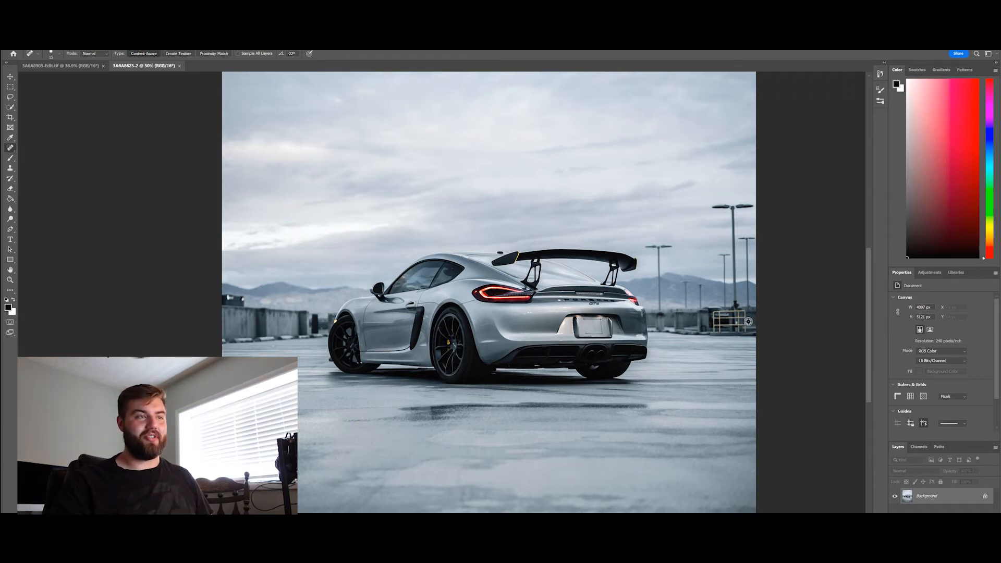
{"action": "scroll", "coordinate": [738, 318], "scroll_direction": "up", "scroll_amount": 5}
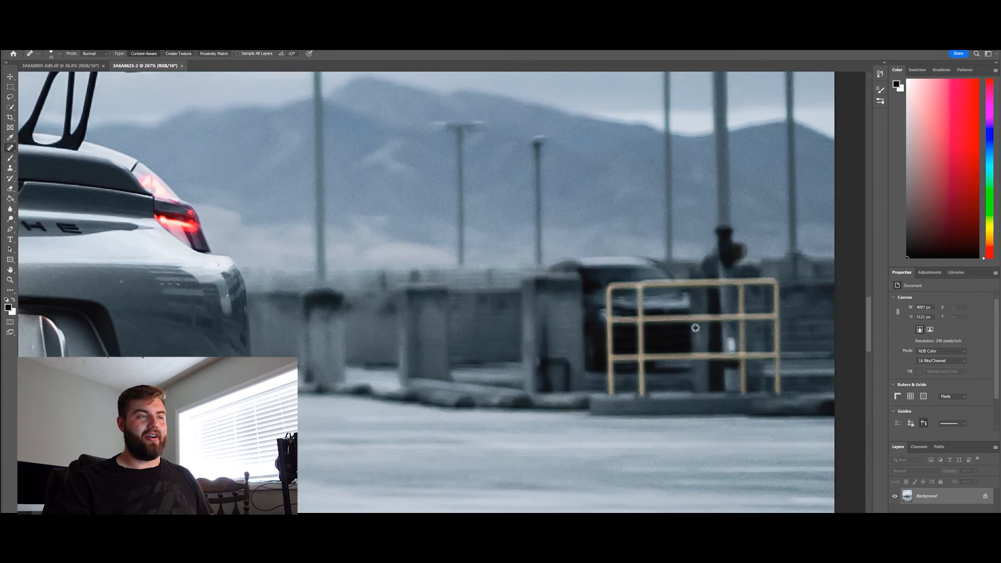
{"action": "scroll", "coordinate": [719, 320], "scroll_direction": "up", "scroll_amount": 2}
{"action": "left_click_drag", "start_coordinate": [689, 314], "coordinate": [474, 292]}
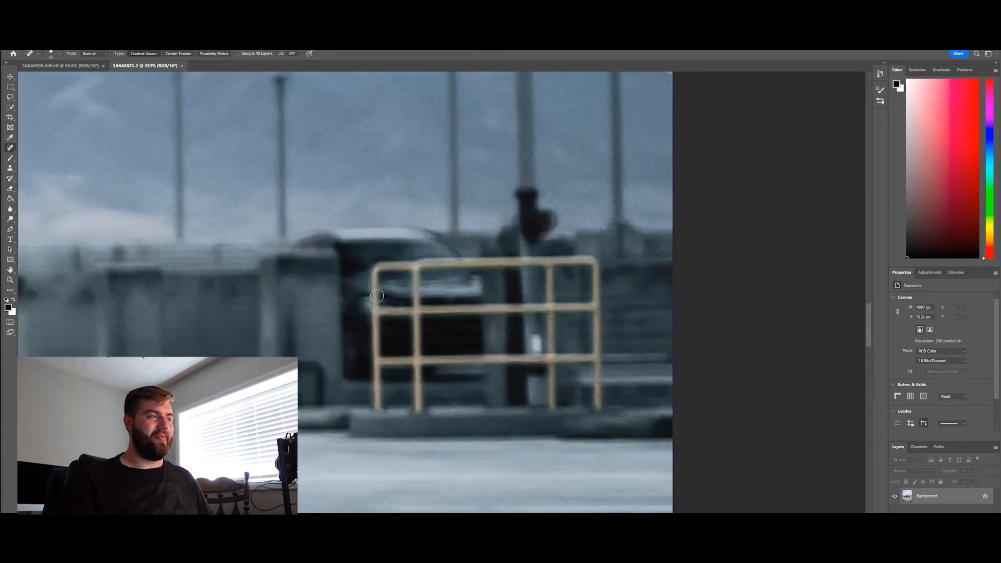
{"action": "scroll", "coordinate": [426, 300], "scroll_direction": "down", "scroll_amount": 5}
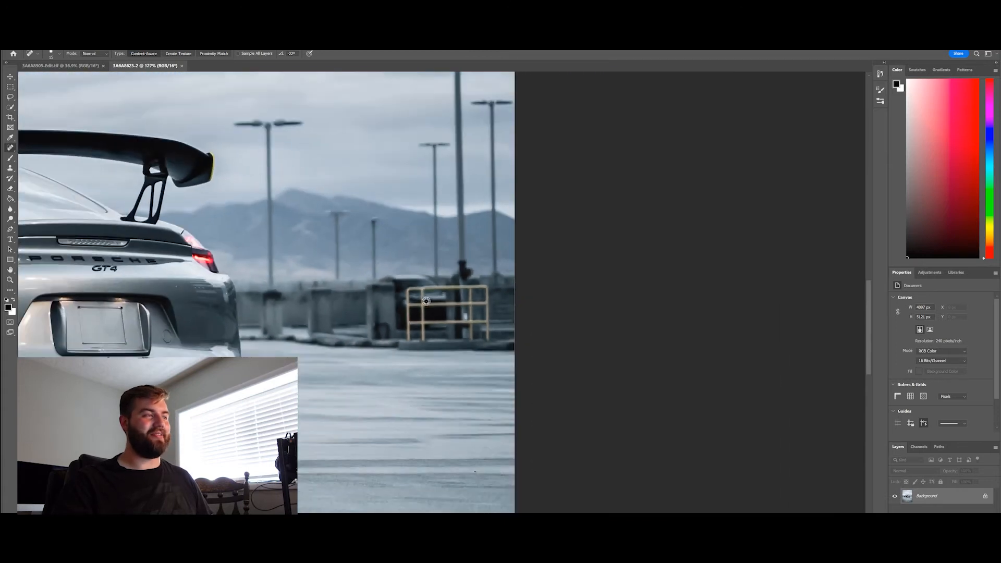
{"action": "scroll", "coordinate": [426, 301], "scroll_direction": "down", "scroll_amount": 5}
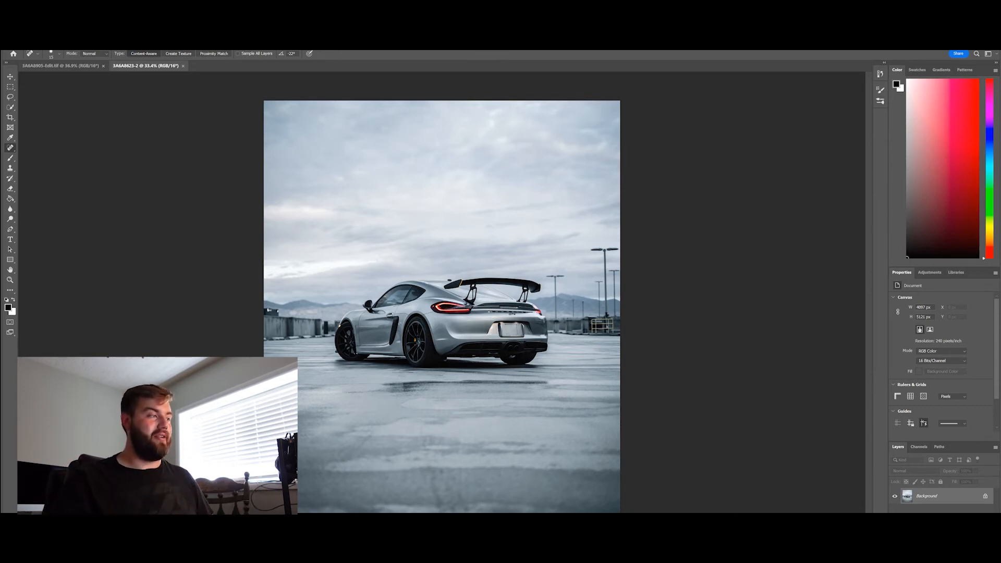
{"action": "scroll", "coordinate": [349, 336], "scroll_direction": "up", "scroll_amount": 5}
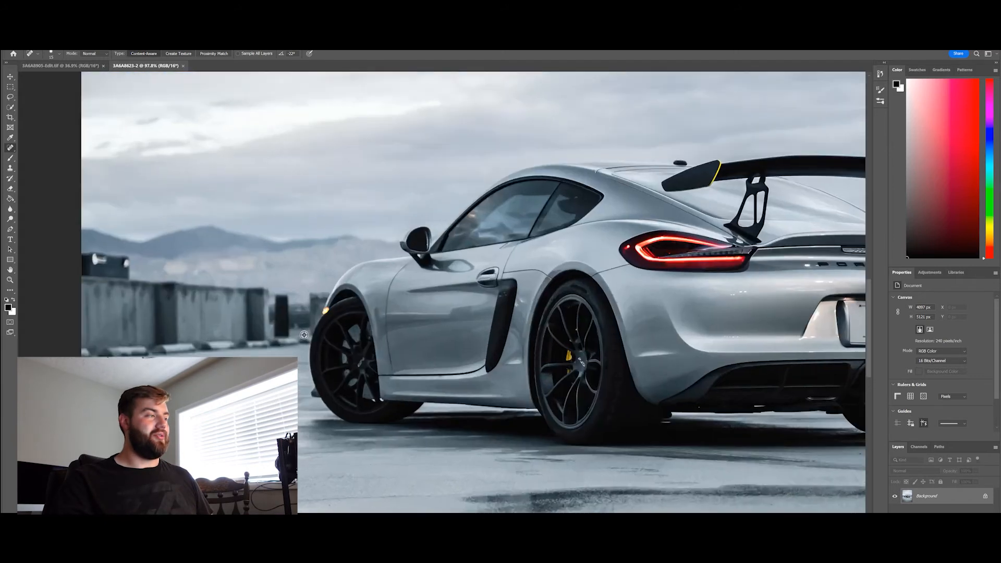
{"action": "scroll", "coordinate": [304, 335], "scroll_direction": "up", "scroll_amount": 2}
{"action": "left_click_drag", "start_coordinate": [612, 304], "coordinate": [329, 340]}
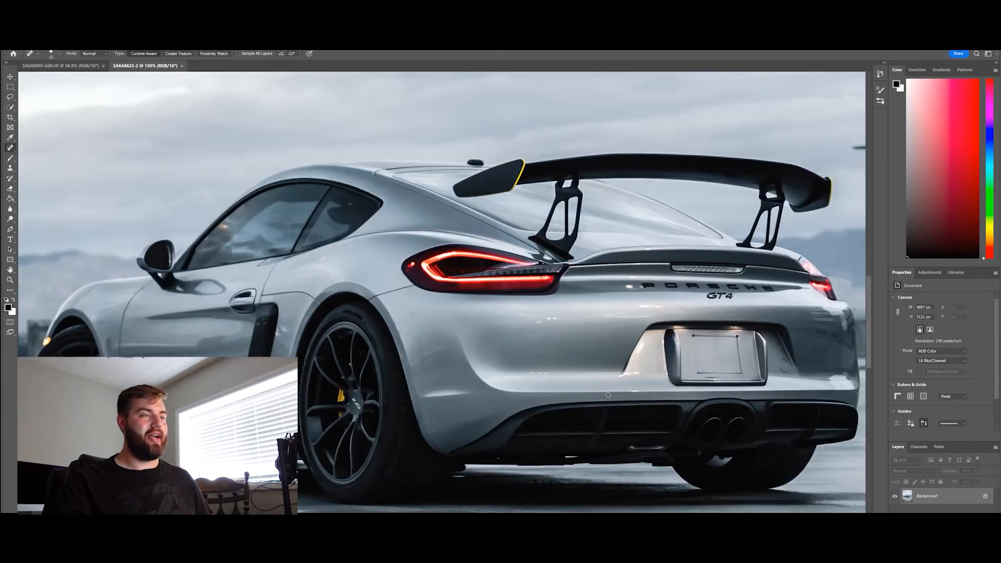
{"action": "left_click_drag", "start_coordinate": [318, 352], "coordinate": [596, 340]}
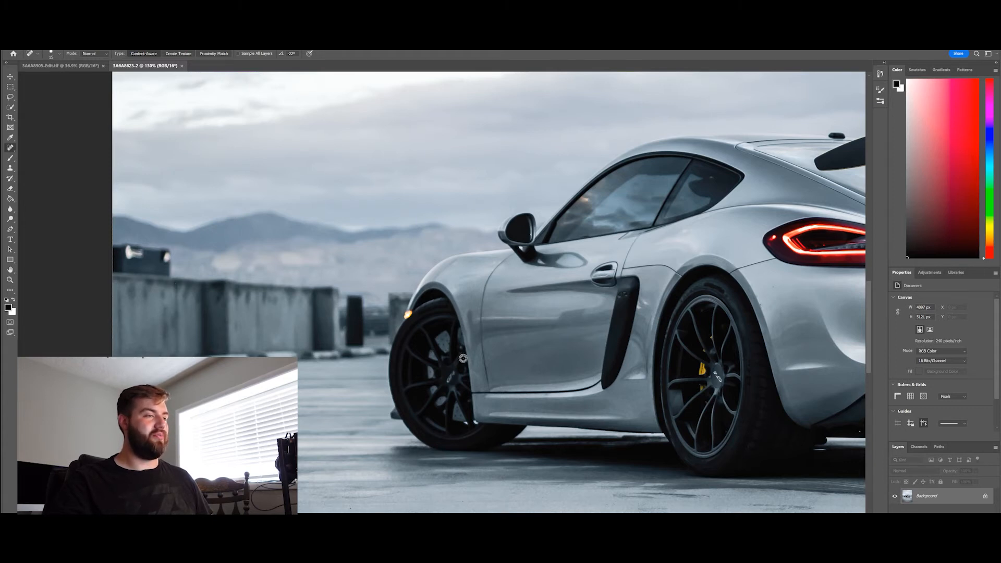
{"action": "key", "text": "ctrl+0"}
{"action": "scroll", "coordinate": [626, 346], "scroll_direction": "up", "scroll_amount": 8}
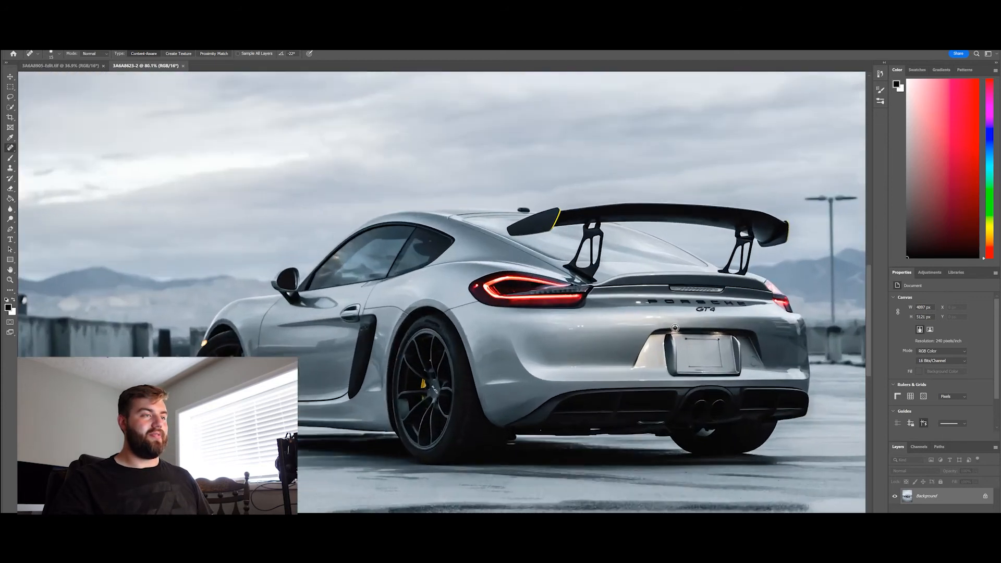
{"action": "scroll", "coordinate": [625, 344], "scroll_direction": "down", "scroll_amount": 1}
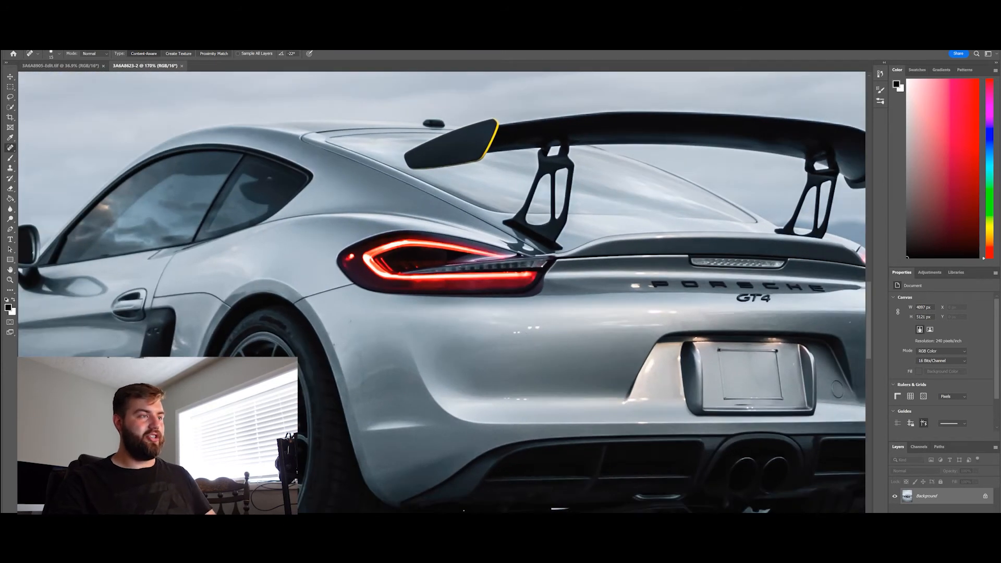
{"action": "scroll", "coordinate": [539, 328], "scroll_direction": "up", "scroll_amount": 4}
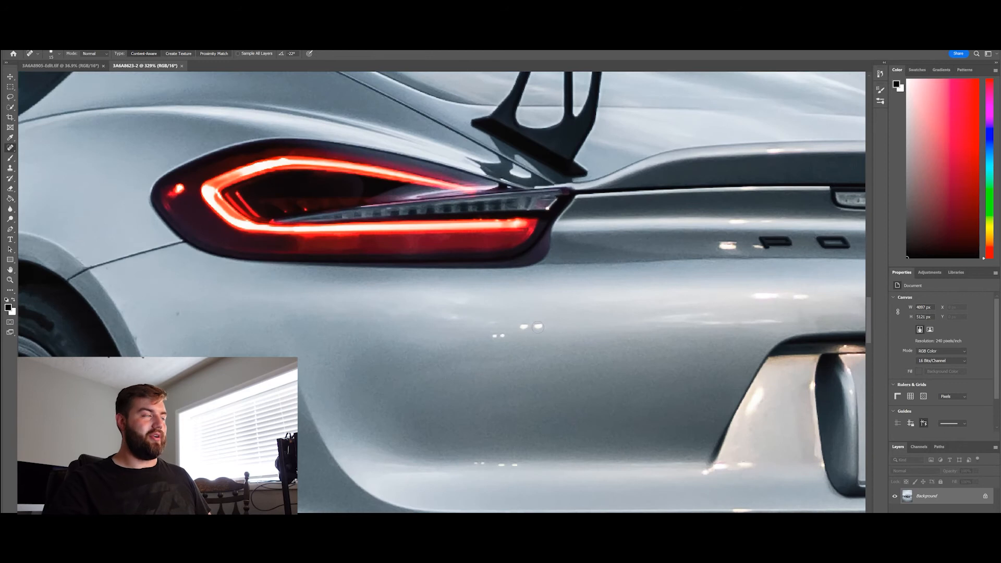
Remove the small bright reflections from the rear bumper below the taillight with a small Spot Healing Brush.
{"action": "right_click", "coordinate": [12, 149]}
{"action": "left_click", "coordinate": [62, 149]}
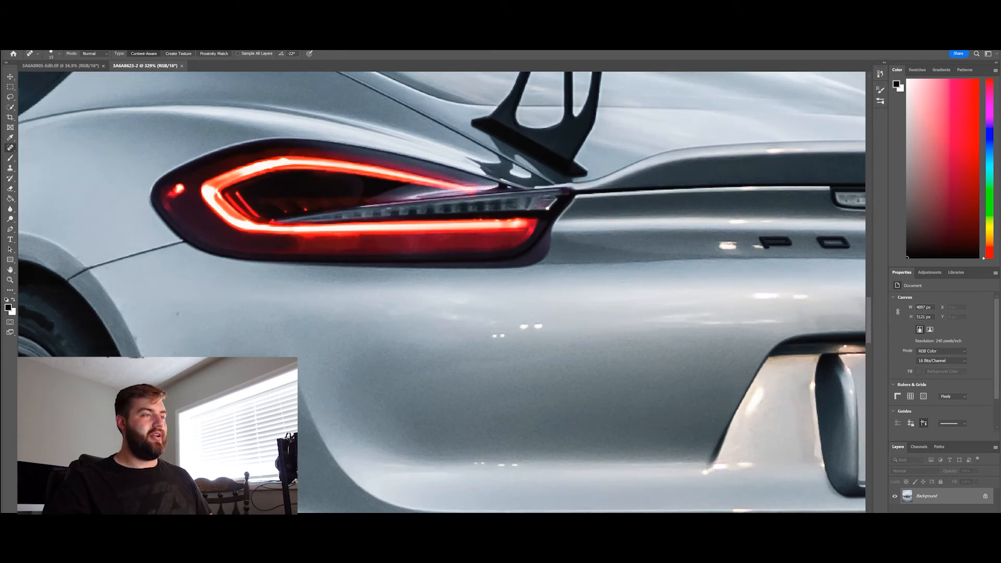
{"action": "key", "text": "bracketleft"}
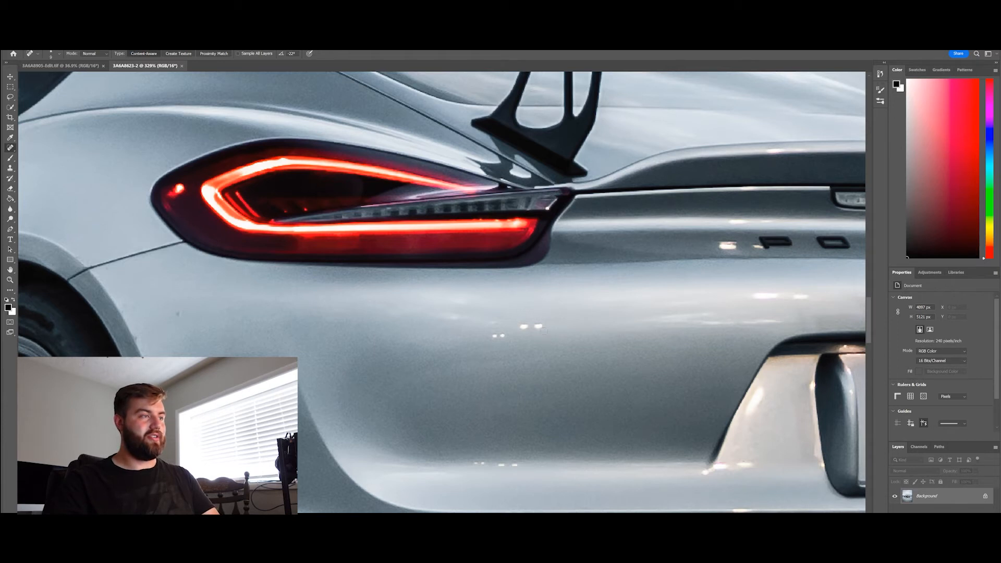
{"action": "left_click", "coordinate": [539, 327]}
{"action": "left_click", "coordinate": [525, 326]}
{"action": "left_click", "coordinate": [494, 336]}
{"action": "left_click", "coordinate": [502, 336]}
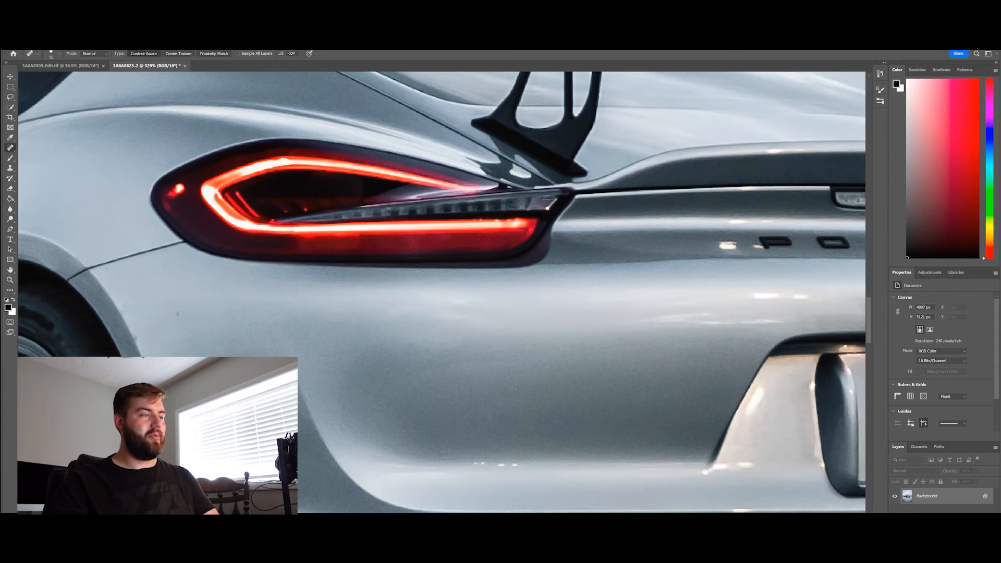
{"action": "left_click", "coordinate": [479, 463]}
{"action": "left_click", "coordinate": [501, 465]}
{"action": "left_click", "coordinate": [514, 465]}
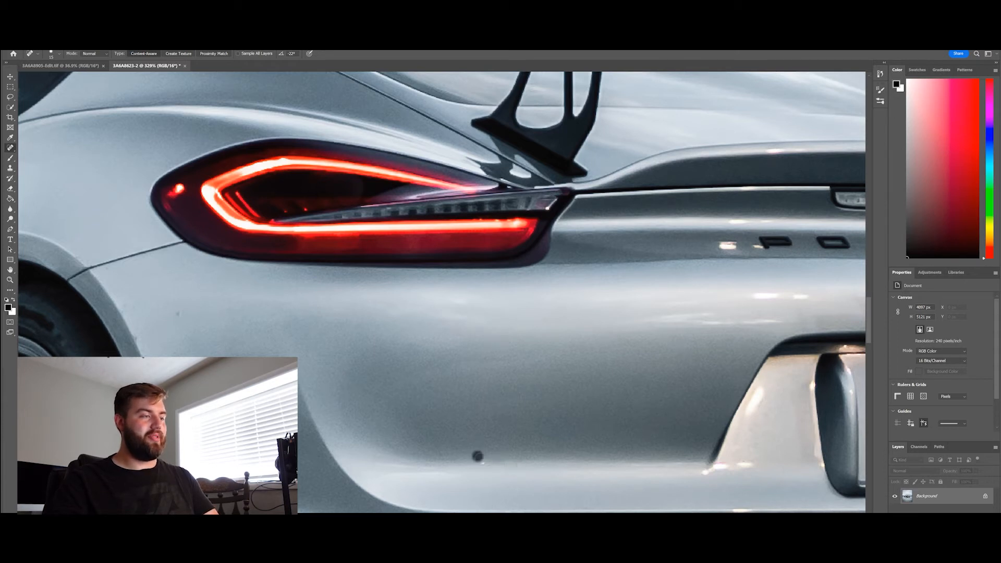
Heal the dark speck on the rear quarter panel between the taillight and the wheel arch, and check the surrounding bumper.
{"action": "left_click_drag", "start_coordinate": [629, 378], "coordinate": [498, 352]}
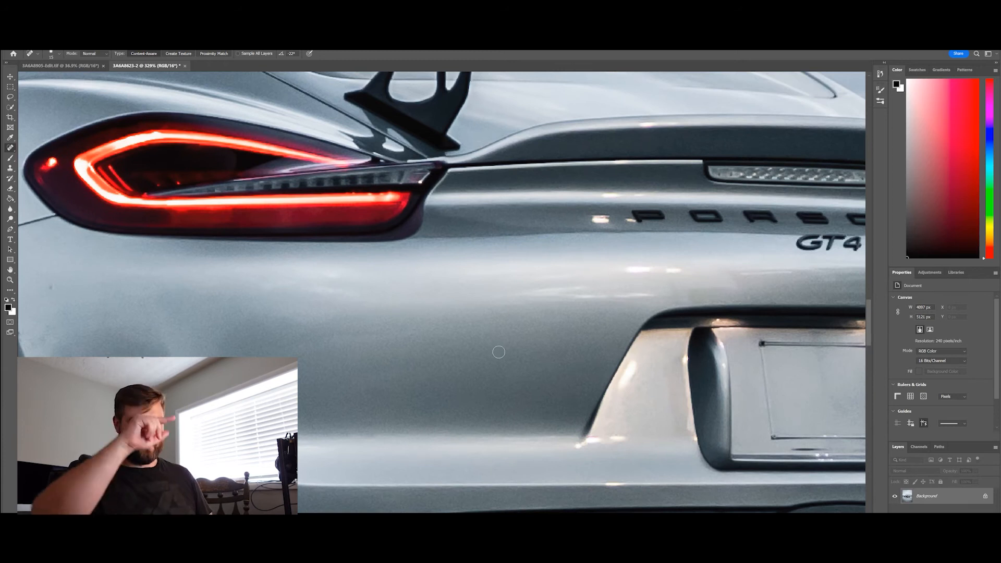
{"action": "left_click_drag", "start_coordinate": [589, 385], "coordinate": [906, 400]}
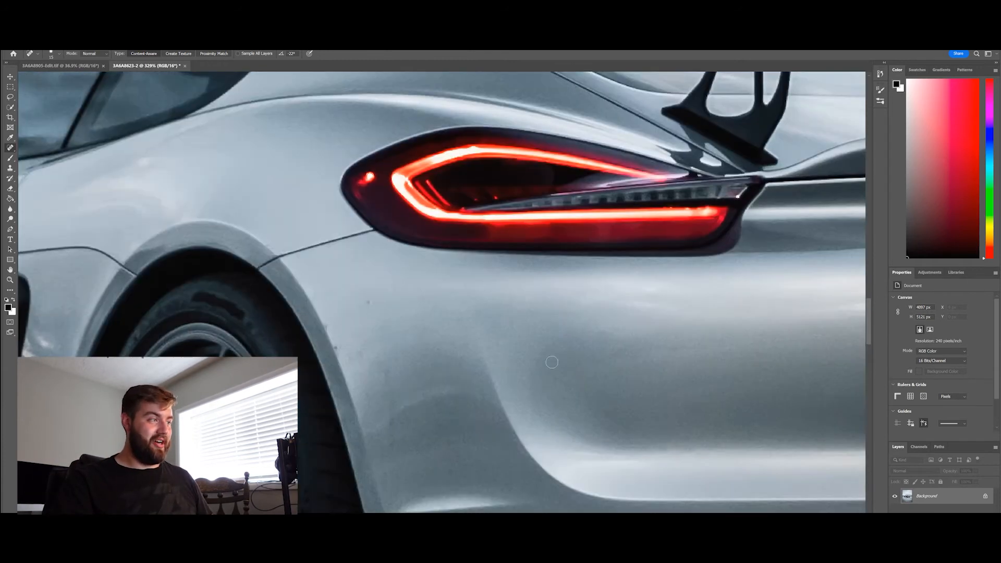
{"action": "left_click", "coordinate": [370, 302]}
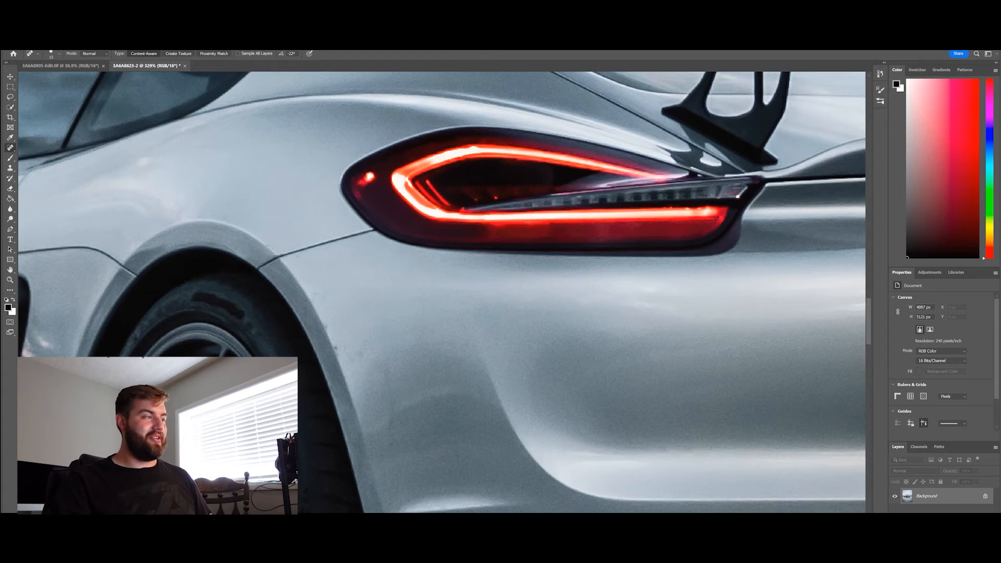
{"action": "left_click_drag", "start_coordinate": [447, 383], "coordinate": [419, 313]}
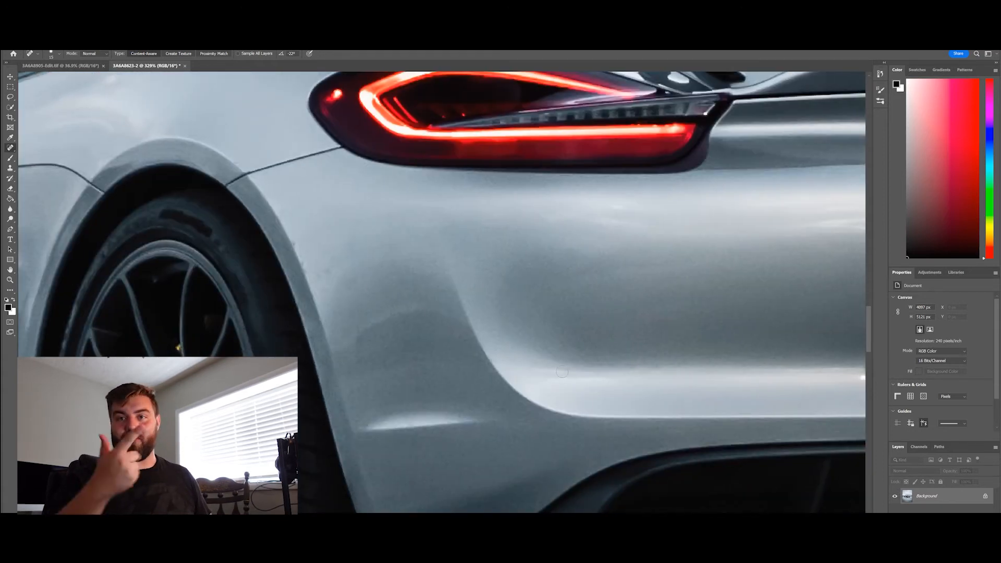
{"action": "left_click_drag", "start_coordinate": [770, 294], "coordinate": [392, 351]}
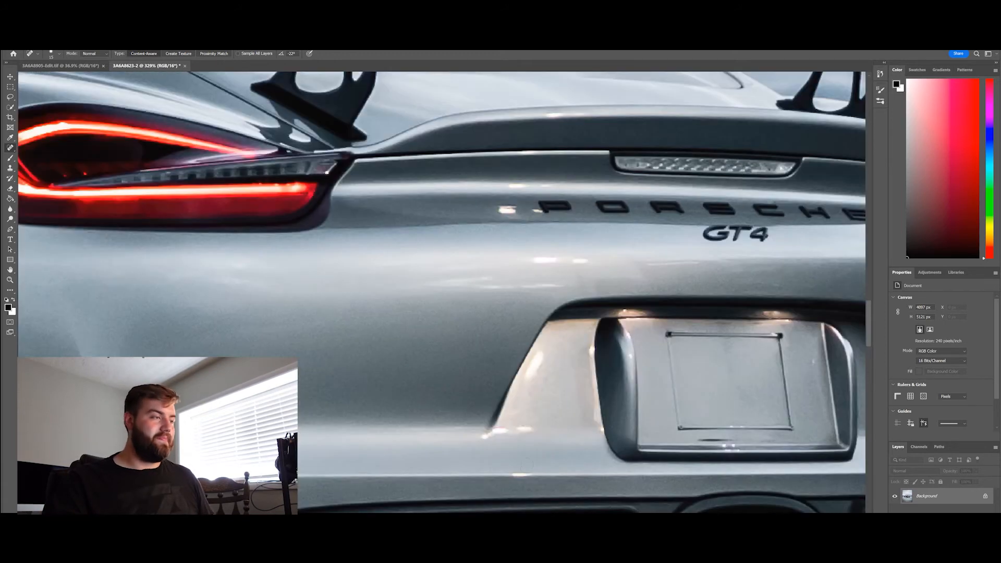
Heal the bright reflections beside the PORSCHE lettering and on the bodywork just below it.
{"action": "scroll", "coordinate": [516, 234], "scroll_direction": "up", "scroll_amount": 3}
{"action": "left_click_drag", "start_coordinate": [521, 234], "coordinate": [511, 291]}
{"action": "left_click_drag", "start_coordinate": [485, 260], "coordinate": [501, 260]}
{"action": "left_click_drag", "start_coordinate": [522, 264], "coordinate": [530, 263]}
{"action": "left_click_drag", "start_coordinate": [501, 227], "coordinate": [517, 227]}
{"action": "left_click_drag", "start_coordinate": [530, 327], "coordinate": [483, 252]}
{"action": "left_click_drag", "start_coordinate": [482, 252], "coordinate": [512, 252]}
{"action": "left_click_drag", "start_coordinate": [537, 253], "coordinate": [557, 253]}
{"action": "left_click_drag", "start_coordinate": [533, 284], "coordinate": [427, 285]}
Heal the bright spots on and around the licence plate recess, using a smaller brush for the fine ones.
{"action": "scroll", "coordinate": [485, 389], "scroll_direction": "up", "scroll_amount": 2}
{"action": "left_click_drag", "start_coordinate": [485, 389], "coordinate": [502, 298]}
{"action": "left_click_drag", "start_coordinate": [513, 285], "coordinate": [485, 315]}
{"action": "left_click", "coordinate": [592, 273]}
{"action": "mouse_move", "coordinate": [545, 375]}
{"action": "left_mouse_down"}
{"action": "mouse_move", "coordinate": [493, 375]}
{"action": "mouse_move", "coordinate": [382, 406]}
{"action": "left_mouse_up"}
{"action": "left_click_drag", "start_coordinate": [530, 290], "coordinate": [449, 172]}
{"action": "key", "text": "bracketleft"}
{"action": "key", "text": "bracketleft"}
{"action": "left_click", "coordinate": [563, 341]}
{"action": "left_click", "coordinate": [710, 209]}
{"action": "left_click", "coordinate": [664, 143]}
Examine the taillight, rear wheel arch and lettering area up close for remaining blemishes.
{"action": "scroll", "coordinate": [600, 244], "scroll_direction": "down", "scroll_amount": 4}
{"action": "left_click_drag", "start_coordinate": [729, 358], "coordinate": [501, 396]}
{"action": "scroll", "coordinate": [629, 189], "scroll_direction": "up", "scroll_amount": 5}
{"action": "mouse_move", "coordinate": [629, 189]}
{"action": "left_mouse_down"}
{"action": "mouse_move", "coordinate": [554, 332]}
{"action": "mouse_move", "coordinate": [535, 337]}
{"action": "left_mouse_up"}
{"action": "mouse_move", "coordinate": [323, 154]}
{"action": "left_mouse_down"}
{"action": "mouse_move", "coordinate": [503, 277]}
{"action": "mouse_move", "coordinate": [730, 391]}
{"action": "left_mouse_up"}
{"action": "mouse_move", "coordinate": [344, 193]}
{"action": "left_mouse_down"}
{"action": "mouse_move", "coordinate": [568, 362]}
{"action": "mouse_move", "coordinate": [884, 154]}
{"action": "left_mouse_up"}
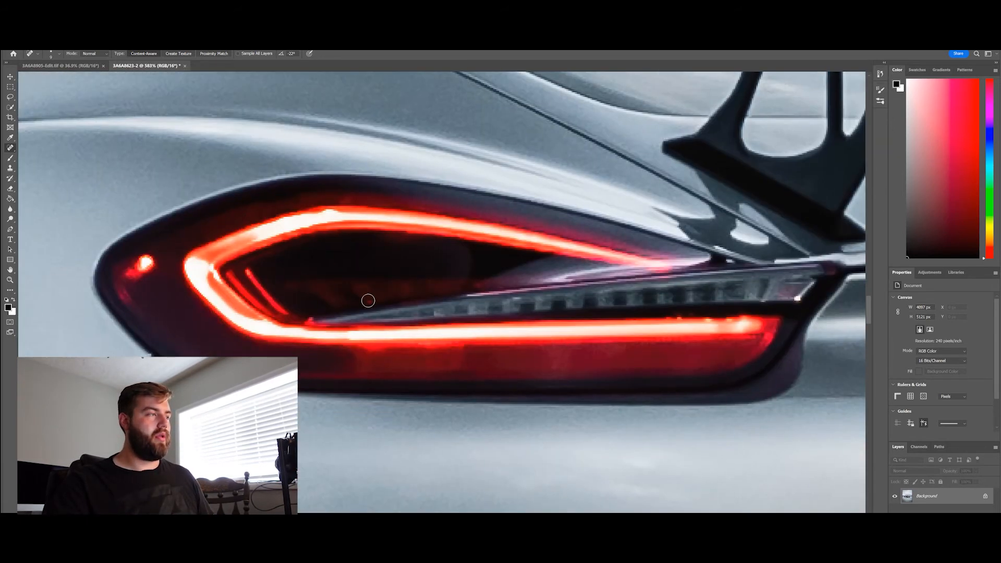
{"action": "left_click_drag", "start_coordinate": [368, 300], "coordinate": [729, 165]}
{"action": "left_click_drag", "start_coordinate": [448, 420], "coordinate": [578, 484]}
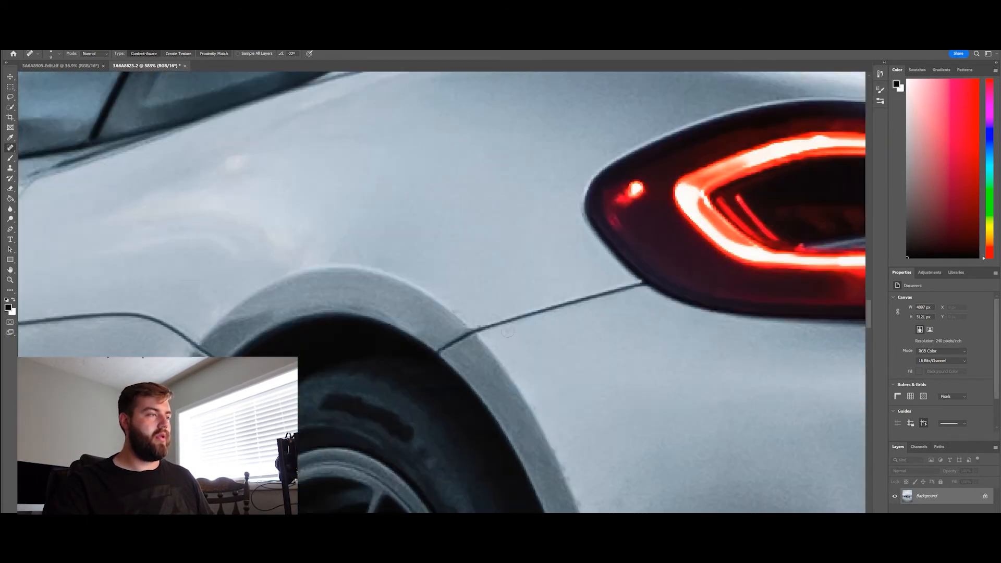
{"action": "left_click_drag", "start_coordinate": [280, 331], "coordinate": [567, 235]}
{"action": "scroll", "coordinate": [370, 368], "scroll_direction": "down", "scroll_amount": 5}
{"action": "left_click_drag", "start_coordinate": [808, 321], "coordinate": [503, 315]}
{"action": "scroll", "coordinate": [507, 315], "scroll_direction": "up", "scroll_amount": 5}
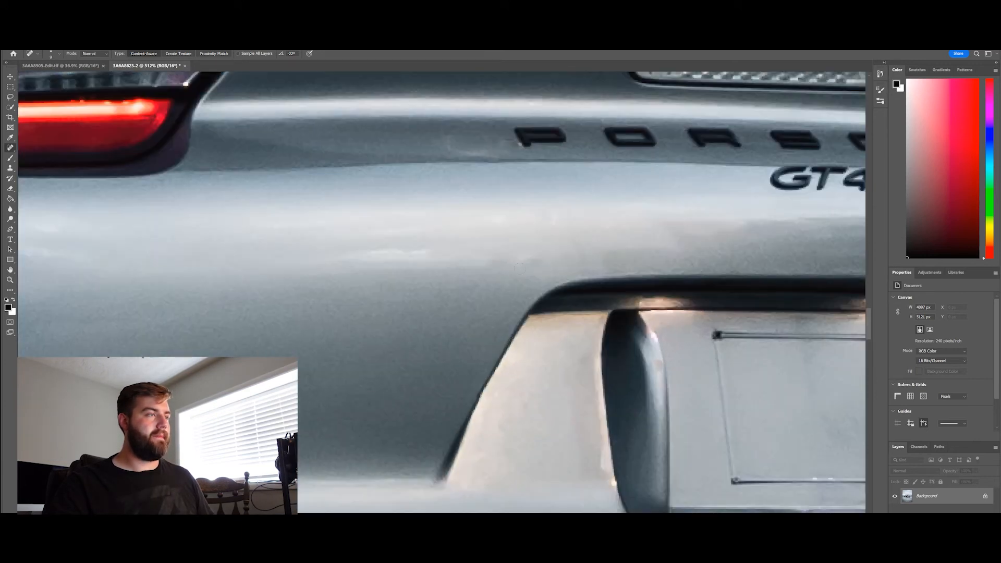
{"action": "left_click_drag", "start_coordinate": [477, 156], "coordinate": [371, 278]}
{"action": "left_click_drag", "start_coordinate": [447, 131], "coordinate": [302, 243]}
Check the rest of the car and the background at several magnifications for further distractions.
{"action": "scroll", "coordinate": [363, 303], "scroll_direction": "down", "scroll_amount": 10}
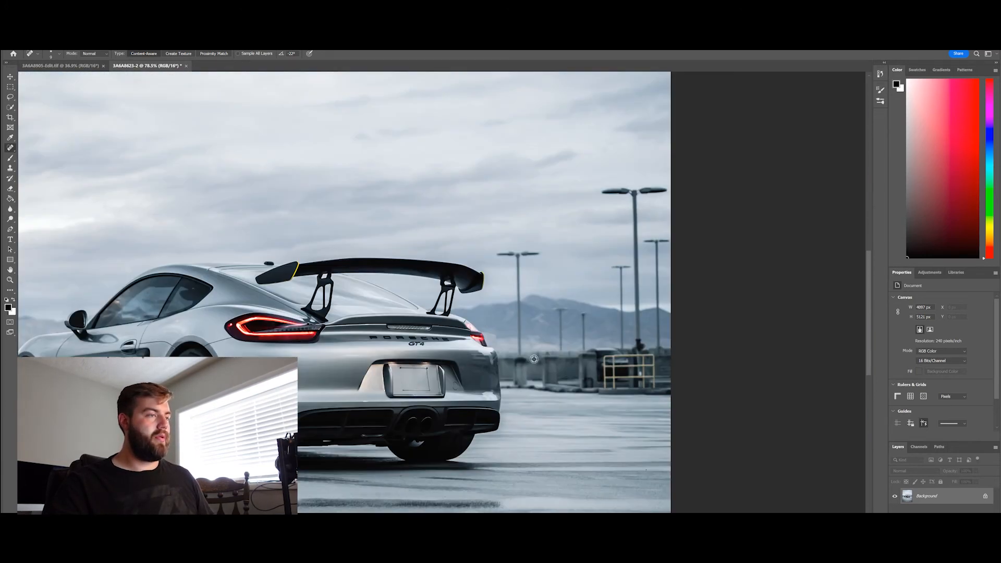
{"action": "scroll", "coordinate": [626, 282], "scroll_direction": "up", "scroll_amount": 5}
{"action": "left_click_drag", "start_coordinate": [584, 284], "coordinate": [454, 346]}
{"action": "left_click_drag", "start_coordinate": [370, 332], "coordinate": [766, 267]}
{"action": "scroll", "coordinate": [390, 298], "scroll_direction": "down", "scroll_amount": 5}
{"action": "mouse_move", "coordinate": [278, 370]}
{"action": "left_mouse_down"}
{"action": "mouse_move", "coordinate": [436, 217]}
{"action": "mouse_move", "coordinate": [401, 239]}
{"action": "mouse_move", "coordinate": [414, 237]}
{"action": "left_mouse_up"}
{"action": "scroll", "coordinate": [324, 327], "scroll_direction": "up", "scroll_amount": 8}
{"action": "left_click", "coordinate": [436, 216]}
{"action": "scroll", "coordinate": [412, 250], "scroll_direction": "down", "scroll_amount": 2}
{"action": "scroll", "coordinate": [414, 238], "scroll_direction": "down", "scroll_amount": 5}
{"action": "left_click_drag", "start_coordinate": [600, 221], "coordinate": [352, 332]}
{"action": "scroll", "coordinate": [474, 293], "scroll_direction": "down", "scroll_amount": 5}
{"action": "left_click_drag", "start_coordinate": [655, 259], "coordinate": [443, 351]}
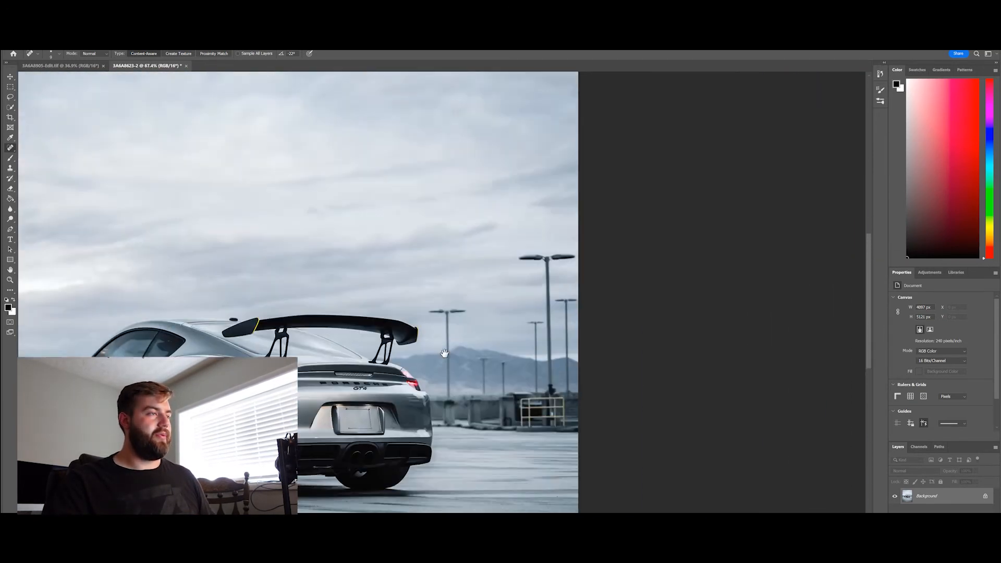
Remove the lamppost closest to the car's spoiler with a larger Spot Healing Brush and clean up the mountain ridge.
{"action": "scroll", "coordinate": [533, 272], "scroll_direction": "up", "scroll_amount": 3}
{"action": "left_click_drag", "start_coordinate": [562, 299], "coordinate": [488, 220]}
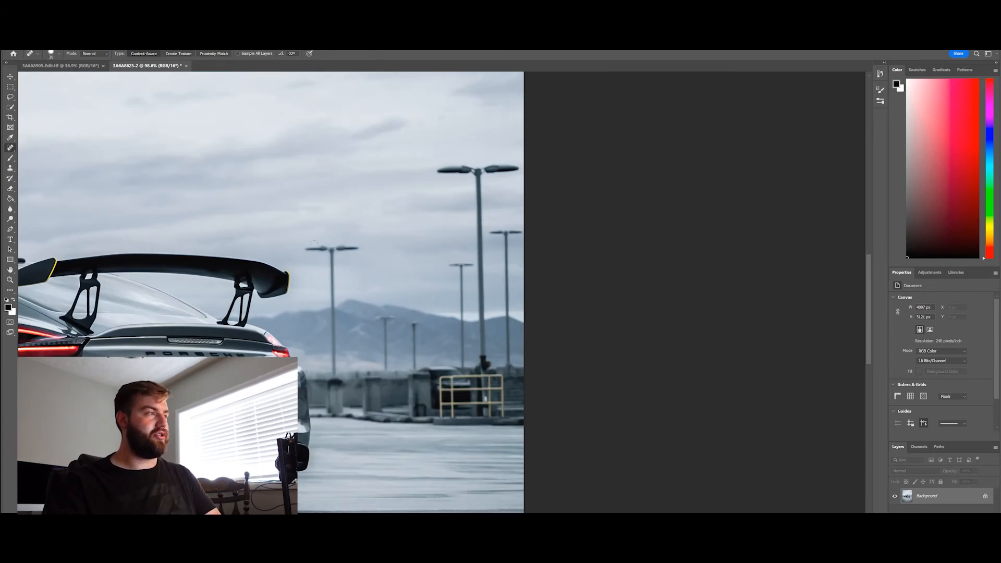
{"action": "mouse_move", "coordinate": [309, 248]}
{"action": "left_mouse_down"}
{"action": "mouse_move", "coordinate": [355, 248]}
{"action": "mouse_move", "coordinate": [334, 256]}
{"action": "mouse_move", "coordinate": [335, 380]}
{"action": "left_mouse_up"}
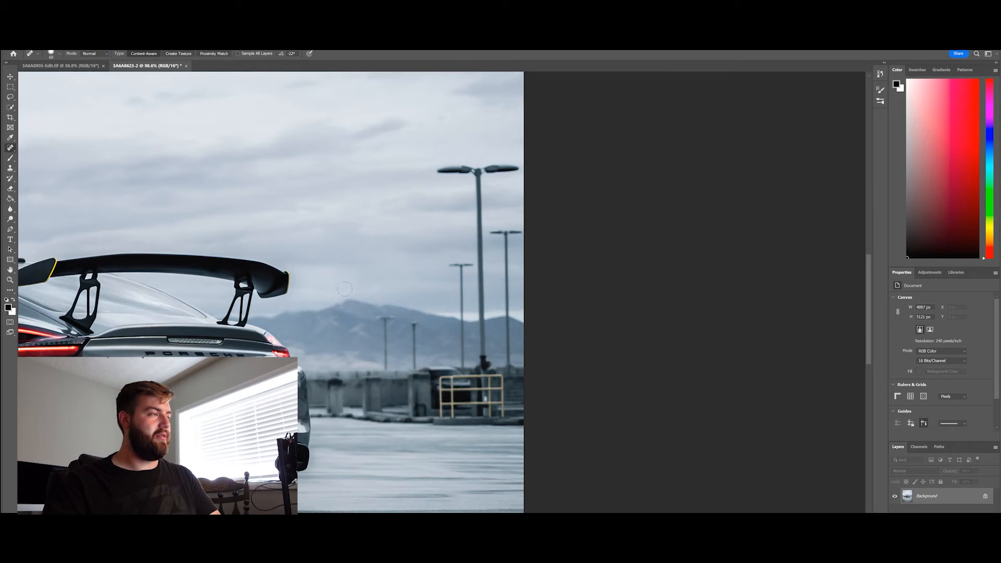
{"action": "left_click_drag", "start_coordinate": [443, 287], "coordinate": [392, 331]}
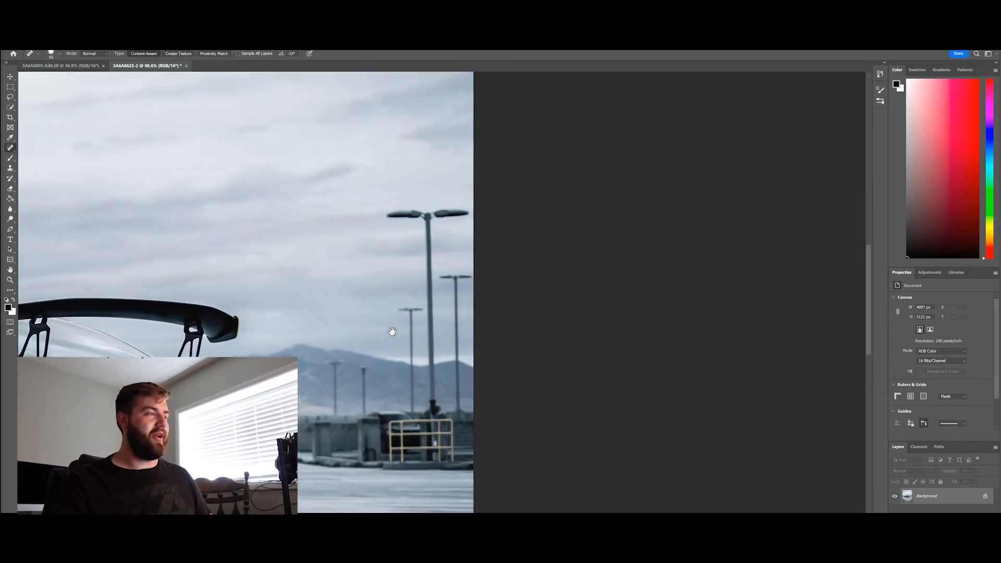
{"action": "left_click", "coordinate": [284, 320]}
Heal away the lamp heads and upper poles of the lampposts near the photo's right edge.
{"action": "mouse_move", "coordinate": [389, 214]}
{"action": "left_mouse_down"}
{"action": "mouse_move", "coordinate": [466, 212]}
{"action": "mouse_move", "coordinate": [377, 212]}
{"action": "mouse_move", "coordinate": [428, 217]}
{"action": "mouse_move", "coordinate": [431, 363]}
{"action": "left_mouse_up"}
{"action": "scroll", "coordinate": [455, 306], "scroll_direction": "down", "scroll_amount": 1}
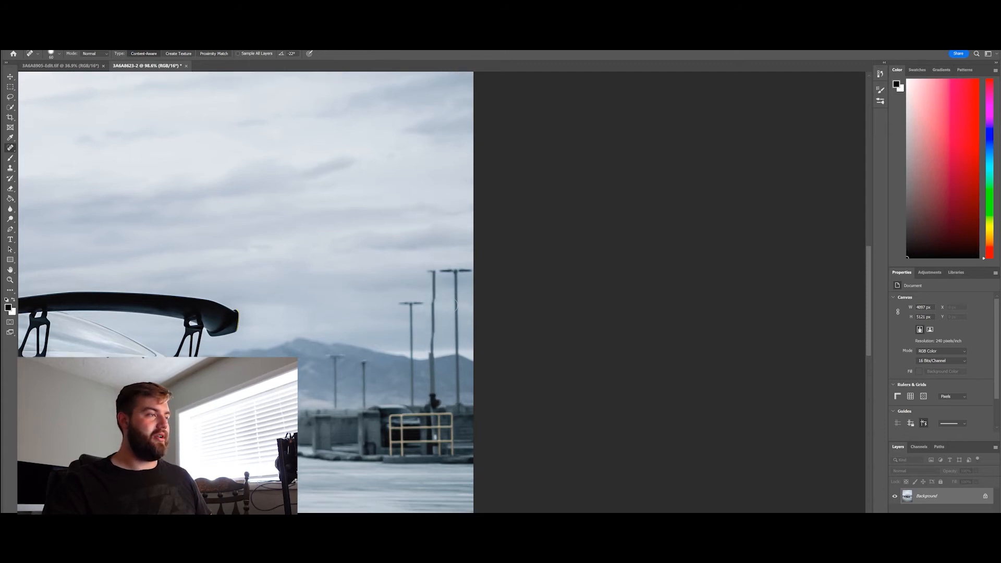
{"action": "mouse_move", "coordinate": [392, 308]}
{"action": "left_mouse_down"}
{"action": "mouse_move", "coordinate": [419, 307]}
{"action": "mouse_move", "coordinate": [412, 340]}
{"action": "left_mouse_up"}
{"action": "left_click_drag", "start_coordinate": [413, 324], "coordinate": [413, 349]}
{"action": "mouse_move", "coordinate": [421, 272]}
{"action": "left_mouse_down"}
{"action": "mouse_move", "coordinate": [465, 273]}
{"action": "mouse_move", "coordinate": [435, 274]}
{"action": "mouse_move", "coordinate": [433, 359]}
{"action": "left_mouse_up"}
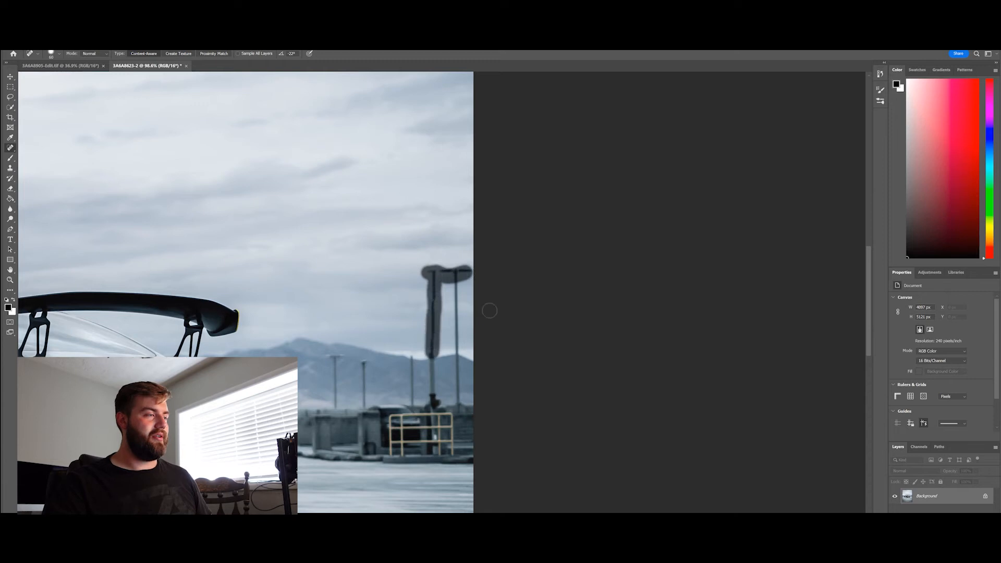
{"action": "mouse_move", "coordinate": [436, 303]}
{"action": "left_mouse_down"}
{"action": "mouse_move", "coordinate": [415, 273]}
{"action": "mouse_move", "coordinate": [433, 269]}
{"action": "mouse_move", "coordinate": [434, 334]}
{"action": "left_mouse_up"}
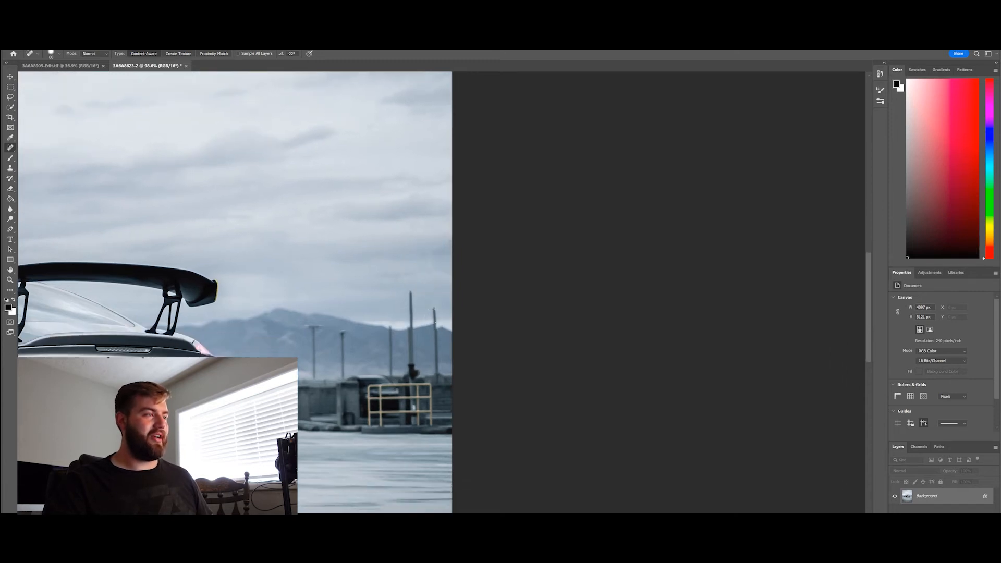
Undo the last heal, remove the tall pole above the yellow railing, and try healing the thin pole beside it.
{"action": "key", "text": "ctrl+z"}
{"action": "left_click_drag", "start_coordinate": [434, 243], "coordinate": [439, 359]}
{"action": "left_click_drag", "start_coordinate": [409, 285], "coordinate": [412, 321]}
{"action": "left_click", "coordinate": [436, 311]}
{"action": "mouse_move", "coordinate": [409, 318]}
{"action": "left_mouse_down"}
{"action": "mouse_move", "coordinate": [421, 382]}
{"action": "mouse_move", "coordinate": [415, 360]}
{"action": "left_mouse_up"}
{"action": "left_click_drag", "start_coordinate": [415, 346], "coordinate": [416, 375]}
{"action": "left_click_drag", "start_coordinate": [391, 328], "coordinate": [391, 381]}
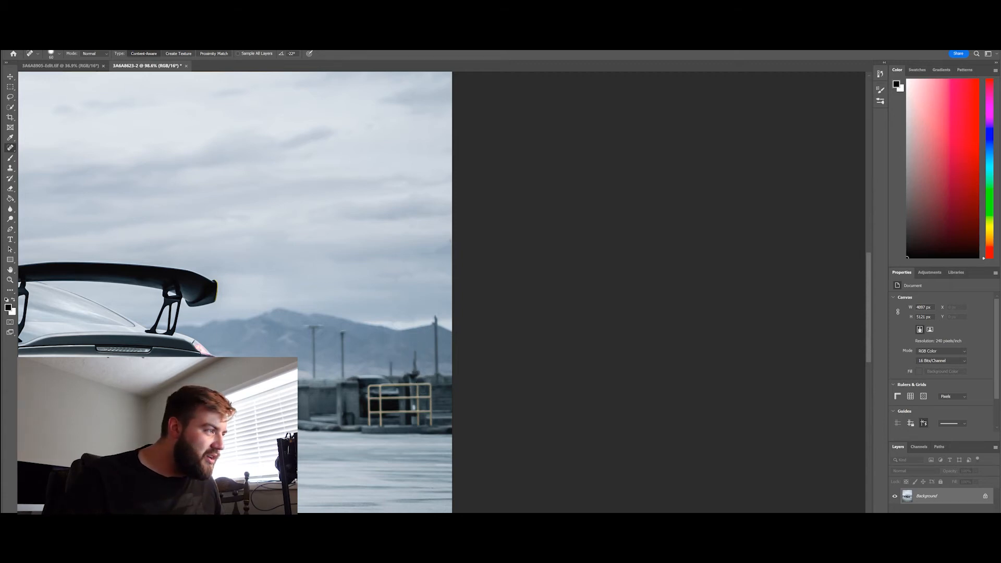
{"action": "key", "text": "ctrl+z"}
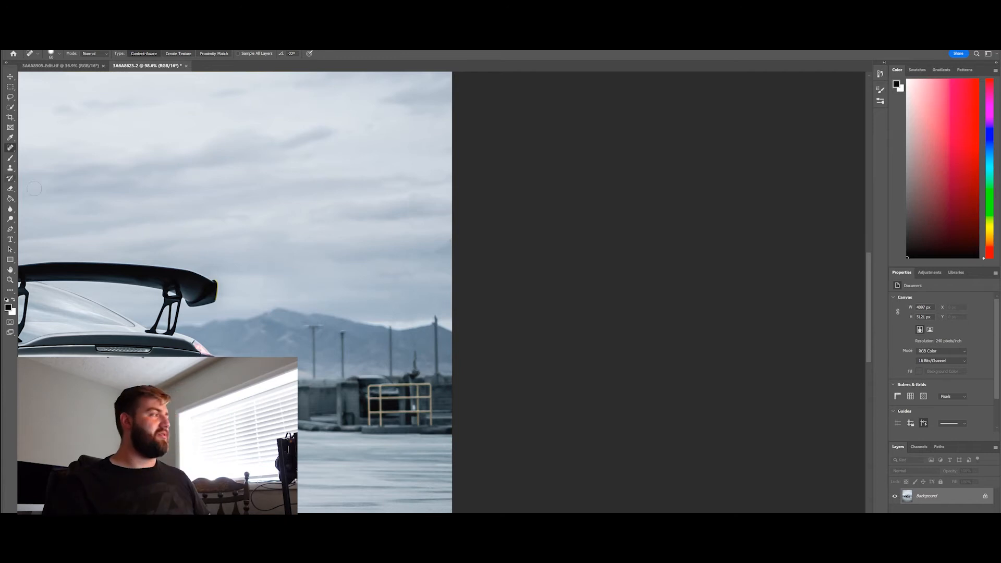
Clone mountain texture over the two small distant lampposts with the Clone Stamp tool.
{"action": "scroll", "coordinate": [31, 136], "scroll_direction": "down", "scroll_amount": 1}
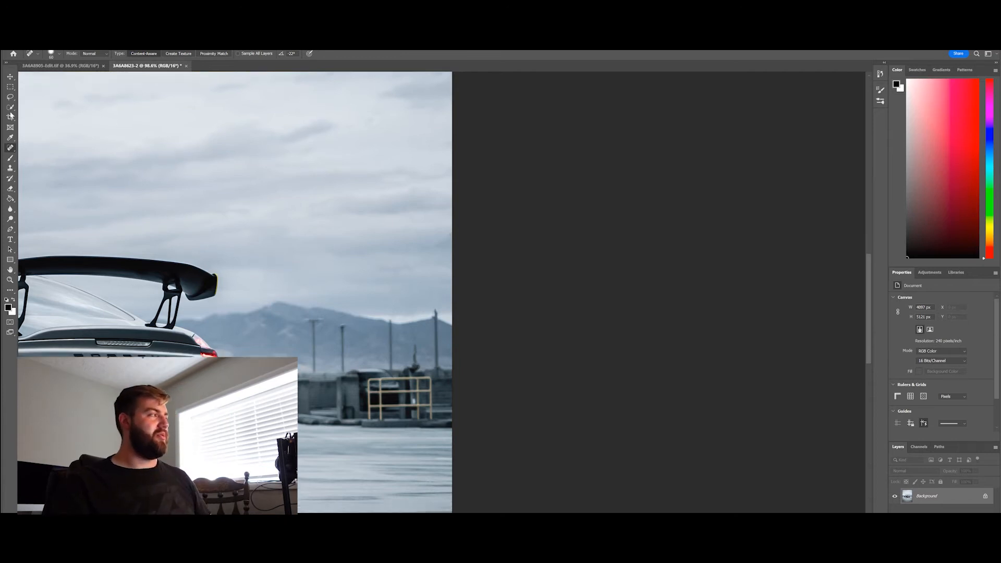
{"action": "left_click", "coordinate": [11, 169]}
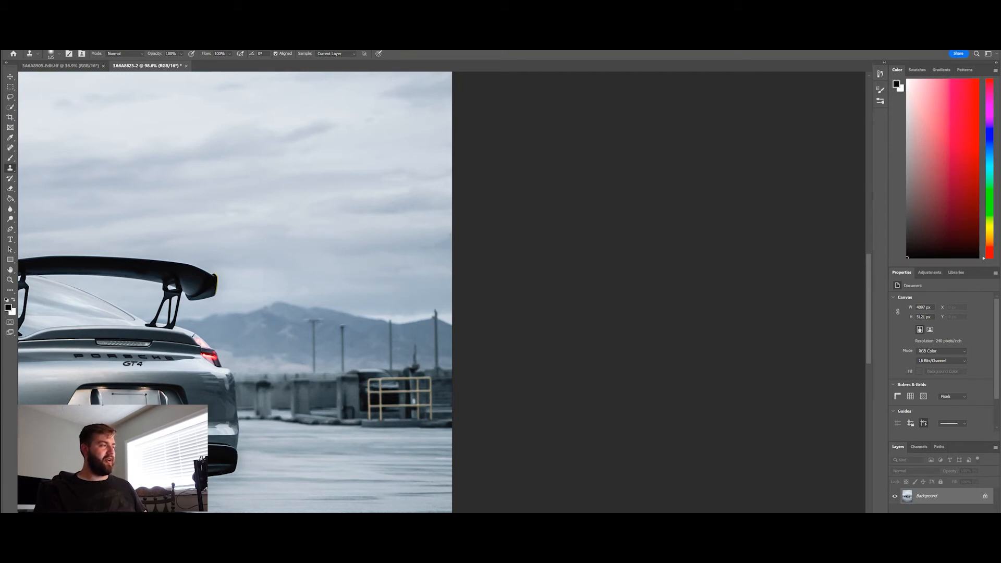
{"action": "left_click_drag", "start_coordinate": [313, 323], "coordinate": [315, 336]}
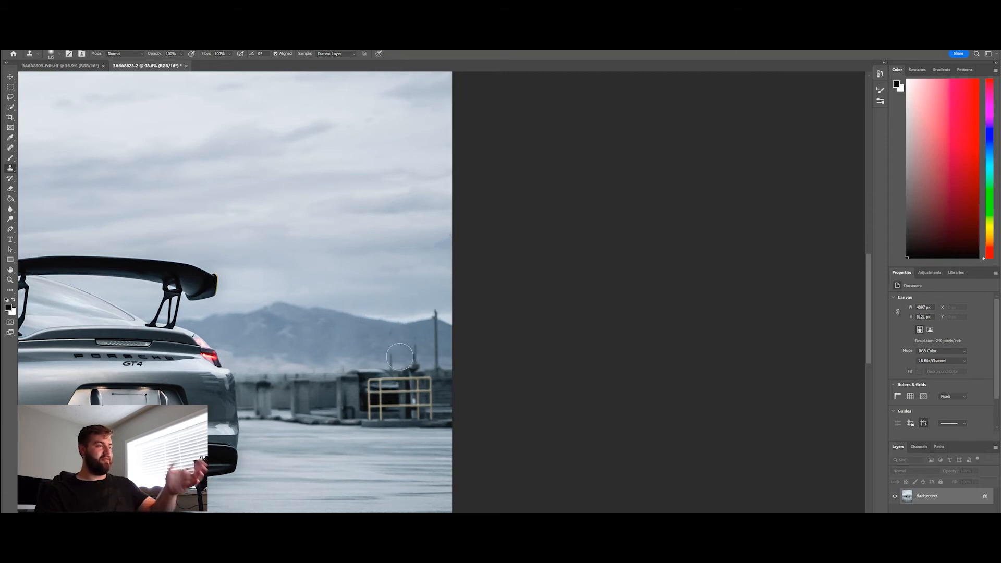
{"action": "left_click", "coordinate": [416, 322], "text": "alt"}
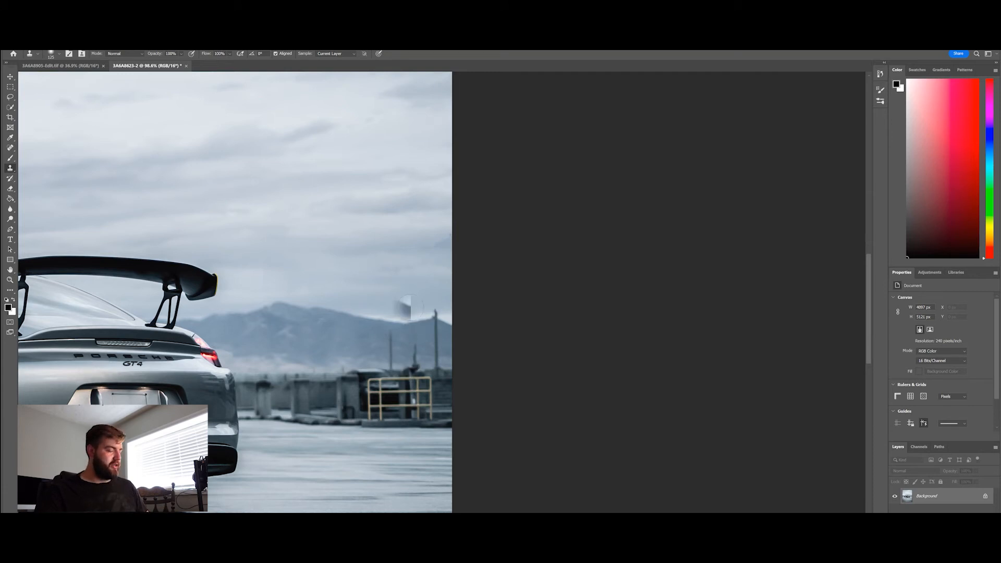
Heal away the pole at the photo's right edge and the pole stub above the yellow railing.
{"action": "key", "text": "j"}
{"action": "mouse_move", "coordinate": [437, 305]}
{"action": "left_mouse_down"}
{"action": "mouse_move", "coordinate": [435, 354]}
{"action": "mouse_move", "coordinate": [435, 327]}
{"action": "mouse_move", "coordinate": [439, 354]}
{"action": "left_mouse_up"}
{"action": "left_click_drag", "start_coordinate": [439, 354], "coordinate": [439, 366]}
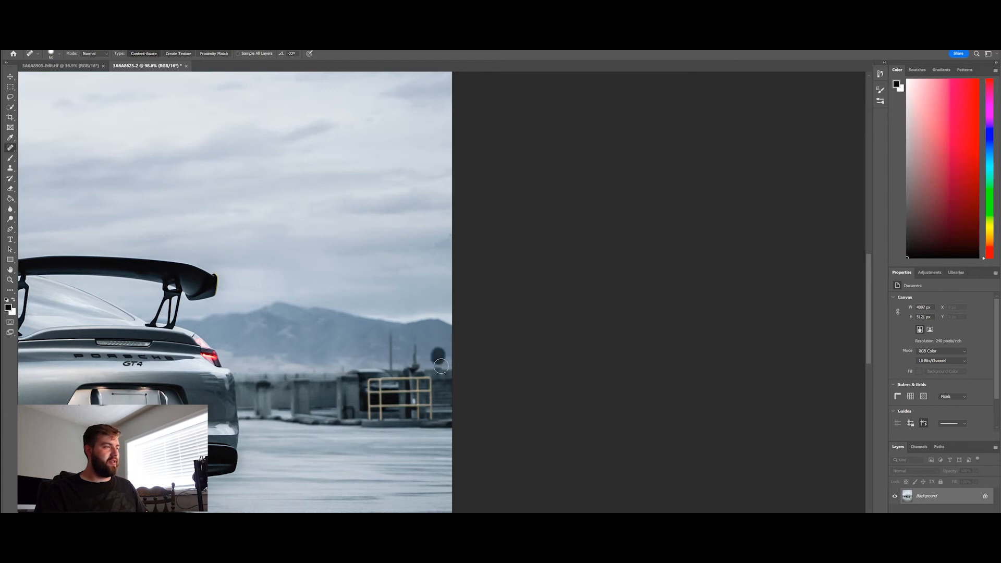
{"action": "mouse_move", "coordinate": [436, 330]}
{"action": "left_mouse_down"}
{"action": "mouse_move", "coordinate": [438, 355]}
{"action": "mouse_move", "coordinate": [415, 362]}
{"action": "left_mouse_up"}
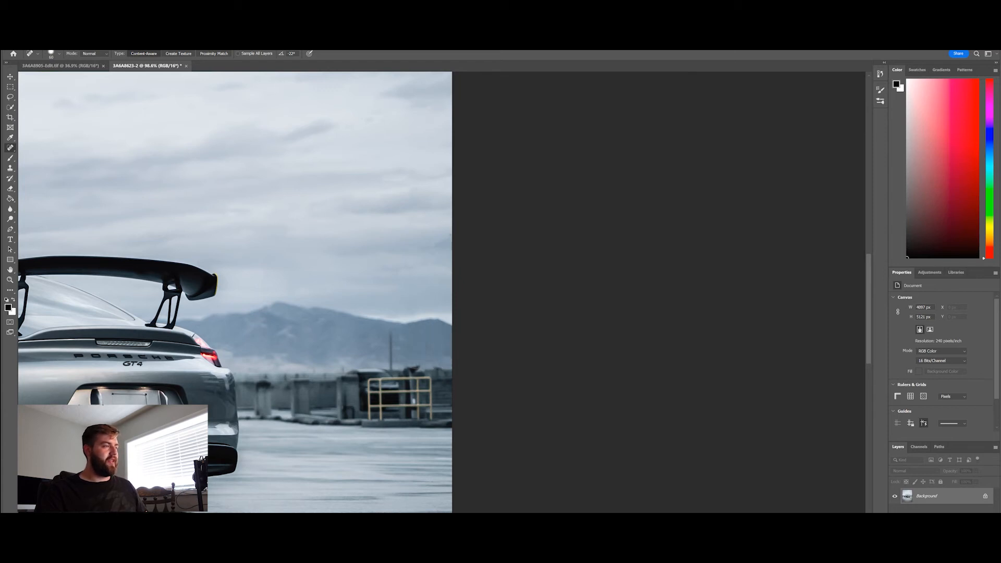
Remove the last thin pole in front of the mountains and heal the leftover marks around it.
{"action": "left_click_drag", "start_coordinate": [387, 335], "coordinate": [392, 360]}
{"action": "left_click", "coordinate": [391, 367]}
{"action": "left_click", "coordinate": [388, 336]}
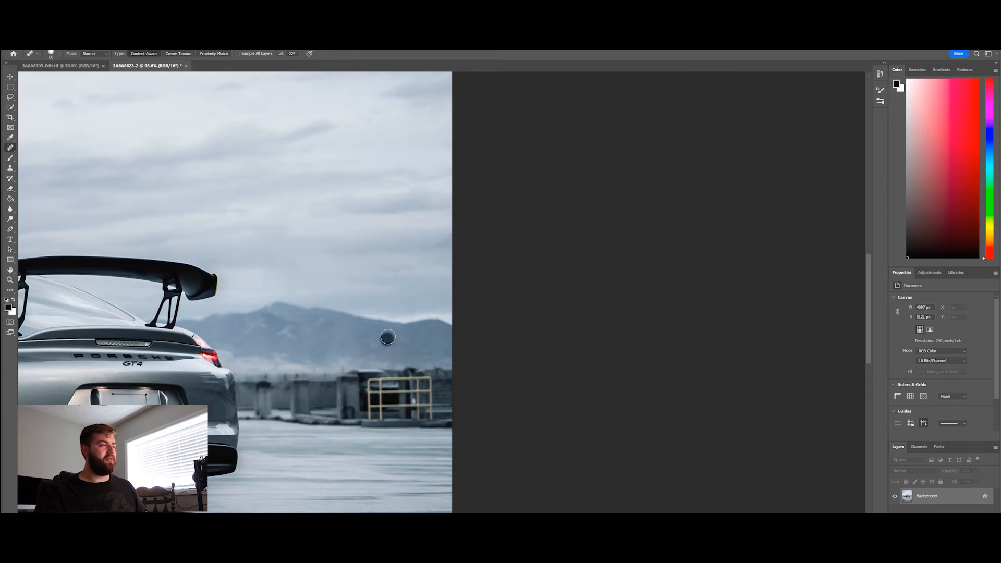
{"action": "left_click", "coordinate": [429, 360]}
{"action": "left_click", "coordinate": [343, 364]}
{"action": "left_click", "coordinate": [379, 338]}
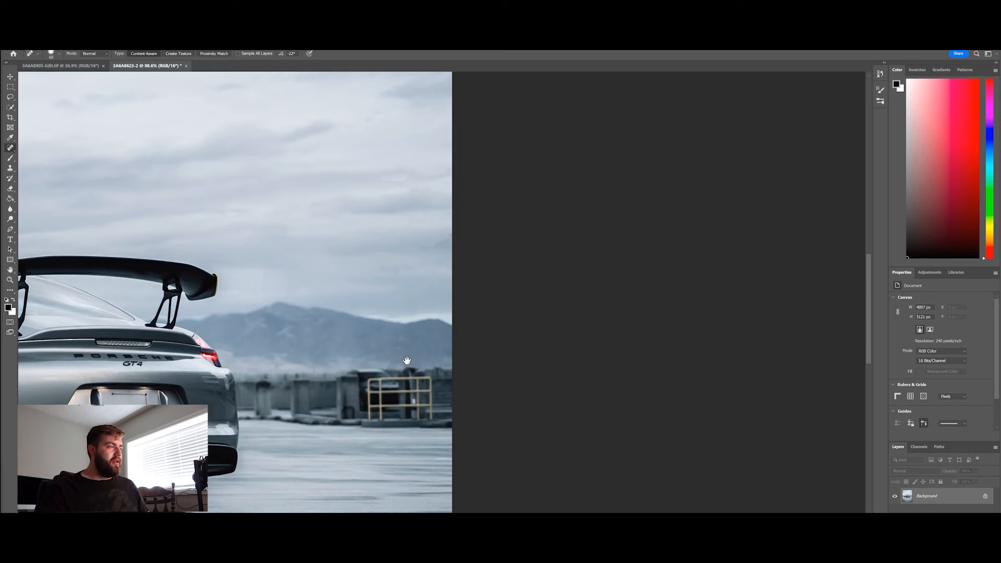
Heal the remaining smudges in the sky and on the mountains above the yellow railing.
{"action": "scroll", "coordinate": [406, 360], "scroll_direction": "up", "scroll_amount": 5}
{"action": "left_click_drag", "start_coordinate": [379, 170], "coordinate": [398, 170]}
{"action": "left_click", "coordinate": [448, 274]}
{"action": "left_click", "coordinate": [459, 238]}
{"action": "left_click", "coordinate": [493, 201]}
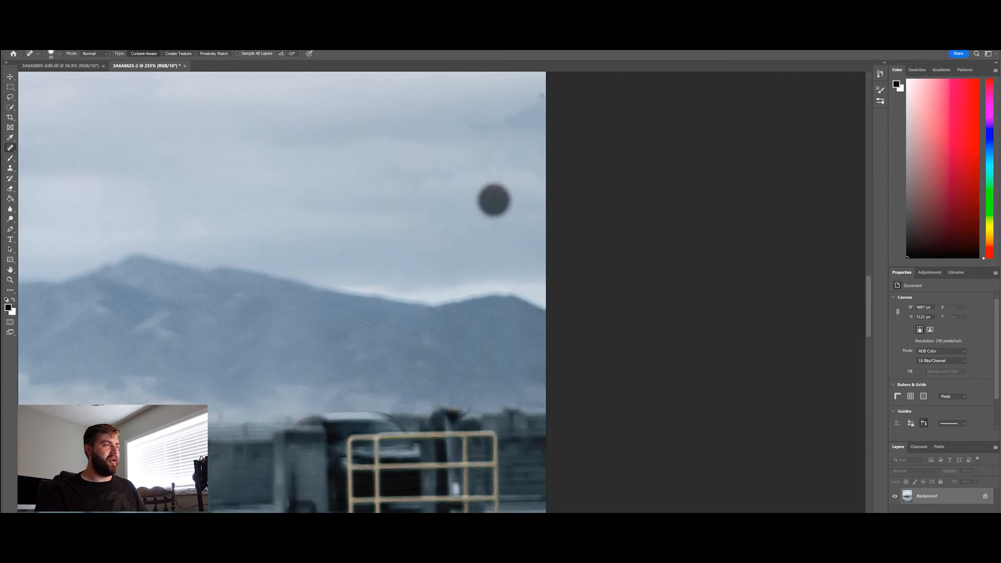
Clone the hazy hillside over the dark vehicle with bright lights behind the concrete wall at the photo's left edge.
{"action": "left_click_drag", "start_coordinate": [352, 207], "coordinate": [546, 265]}
{"action": "scroll", "coordinate": [469, 305], "scroll_direction": "down", "scroll_amount": 5}
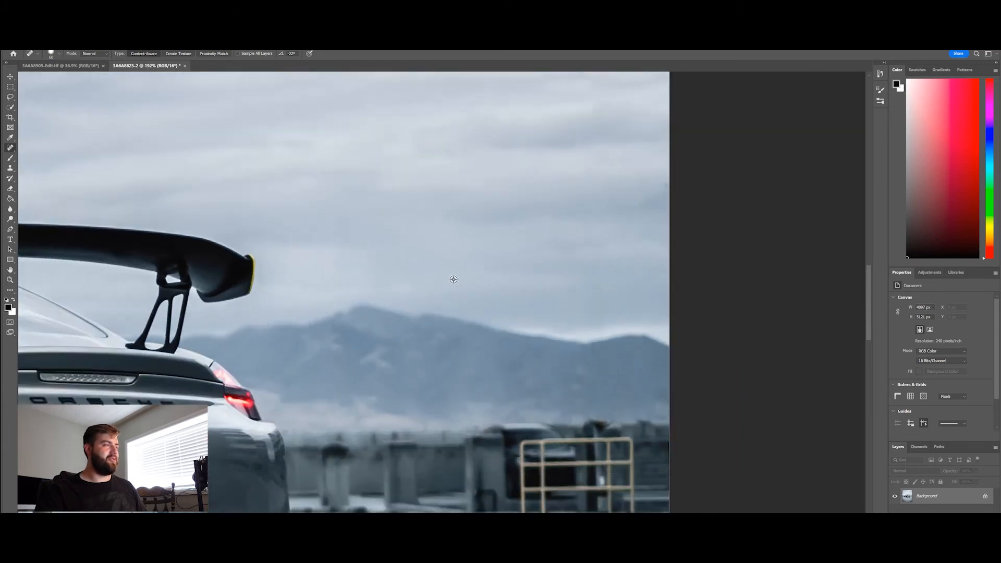
{"action": "scroll", "coordinate": [438, 345], "scroll_direction": "down", "scroll_amount": 1}
{"action": "left_click_drag", "start_coordinate": [275, 361], "coordinate": [667, 305]}
{"action": "scroll", "coordinate": [134, 315], "scroll_direction": "up", "scroll_amount": 5}
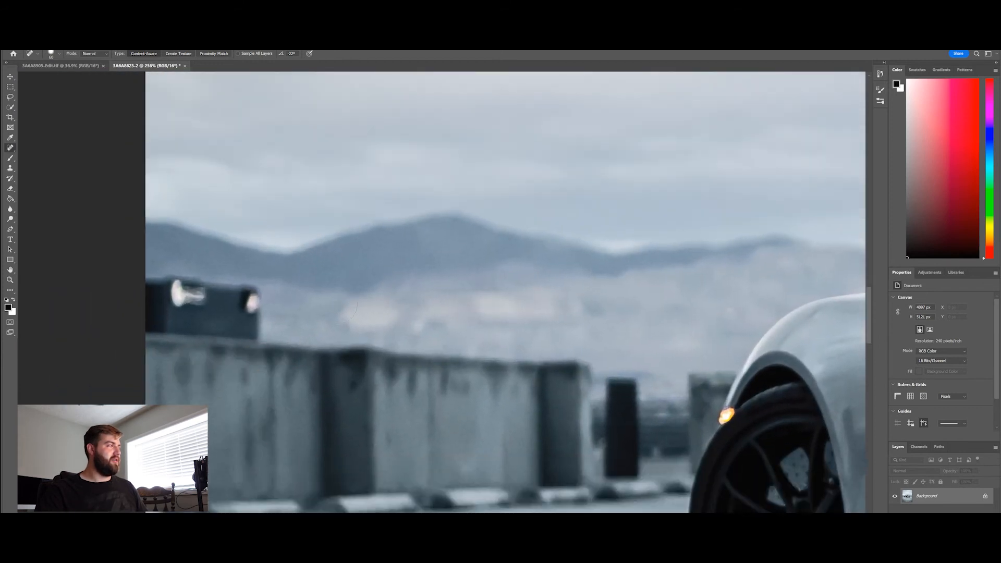
{"action": "left_click", "coordinate": [10, 168]}
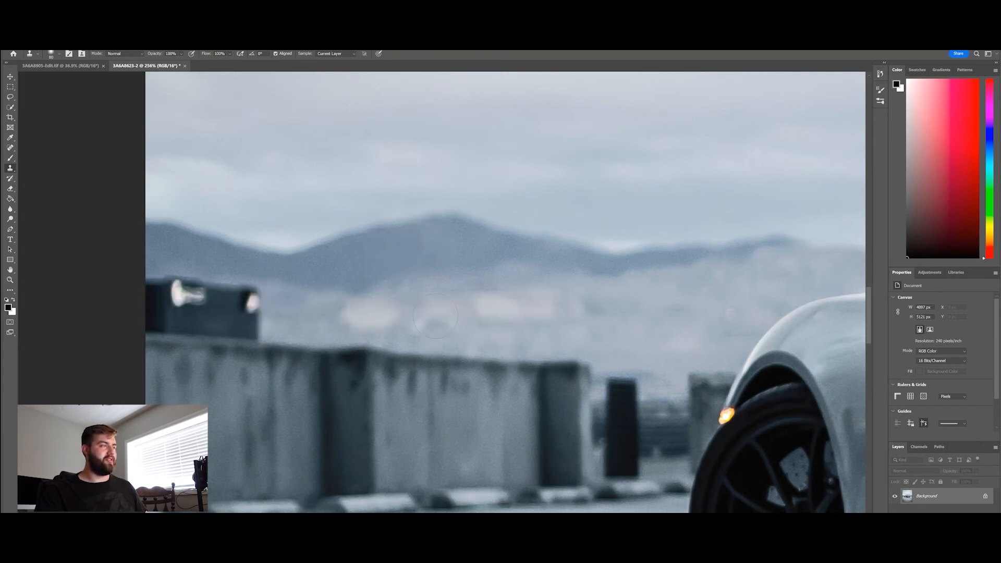
{"action": "left_click_drag", "start_coordinate": [260, 308], "coordinate": [138, 306]}
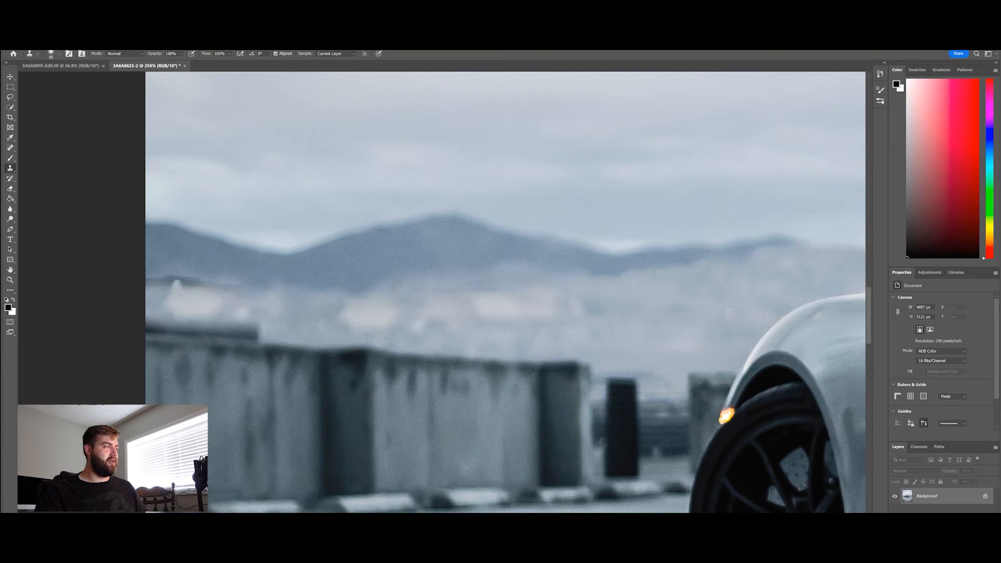
{"action": "left_click_drag", "start_coordinate": [254, 293], "coordinate": [138, 284]}
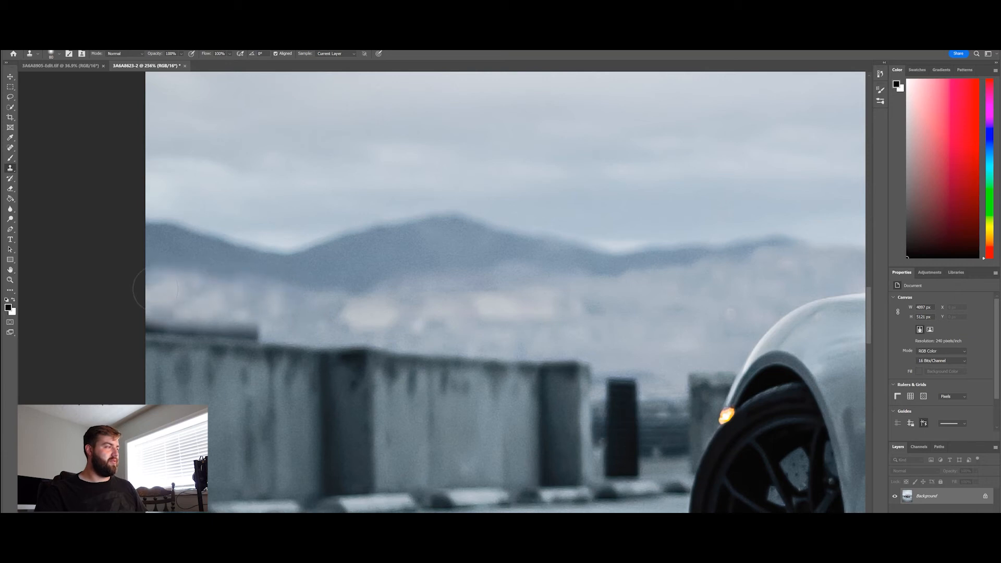
Clone away the dark vehicle remnant along the concrete wall's top edge with a smaller Clone Stamp brush.
{"action": "left_click", "coordinate": [322, 324]}
{"action": "key", "text": "ctrl+z"}
{"action": "left_click", "coordinate": [298, 321], "text": "alt"}
{"action": "key", "text": "bracketleft"}
{"action": "key", "text": "bracketleft"}
{"action": "key", "text": "bracketleft"}
{"action": "key", "text": "bracketleft"}
{"action": "key", "text": "bracketleft"}
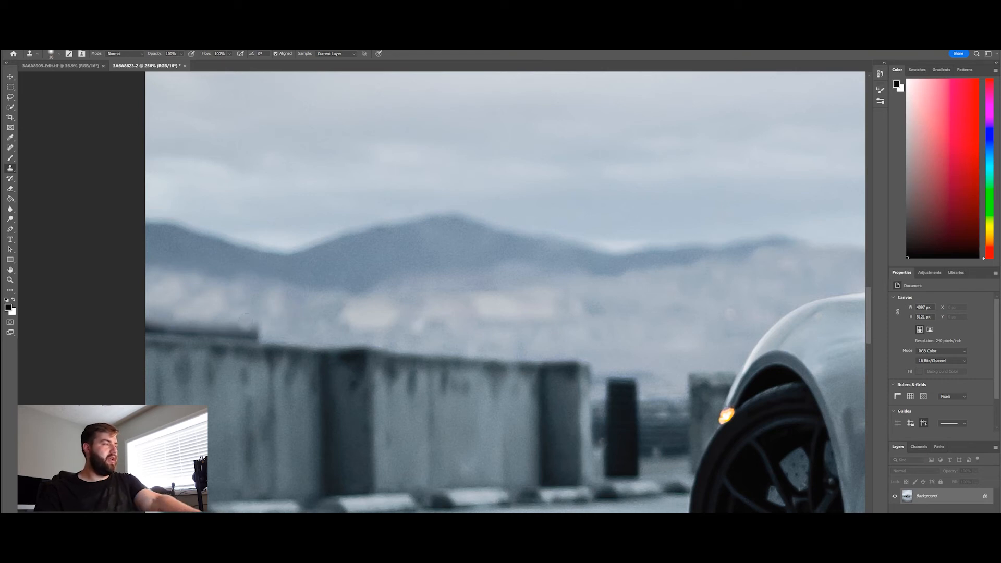
{"action": "mouse_move", "coordinate": [239, 322]}
{"action": "left_mouse_down"}
{"action": "mouse_move", "coordinate": [149, 323]}
{"action": "mouse_move", "coordinate": [234, 329]}
{"action": "mouse_move", "coordinate": [206, 328]}
{"action": "left_mouse_up"}
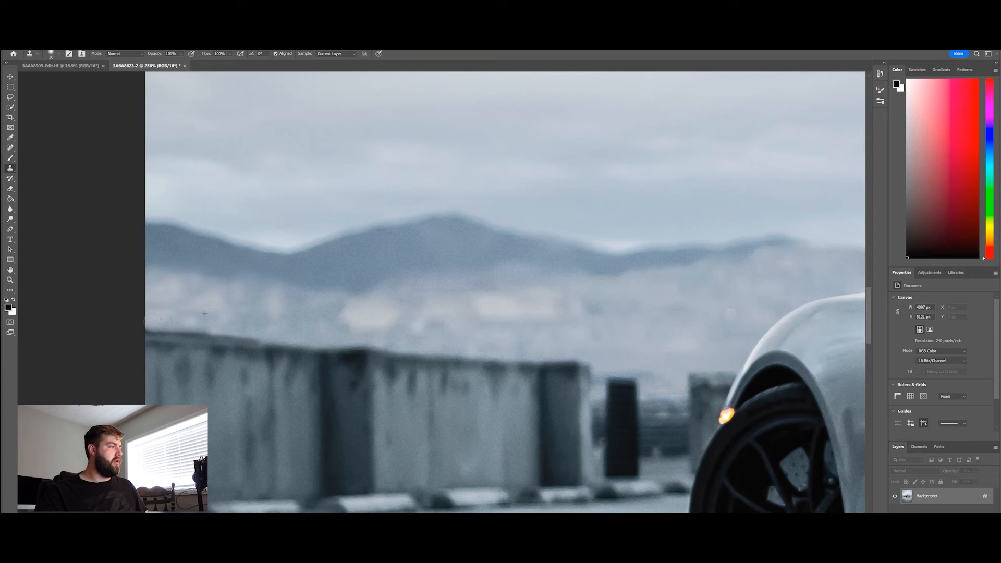
{"action": "left_click_drag", "start_coordinate": [178, 326], "coordinate": [248, 333]}
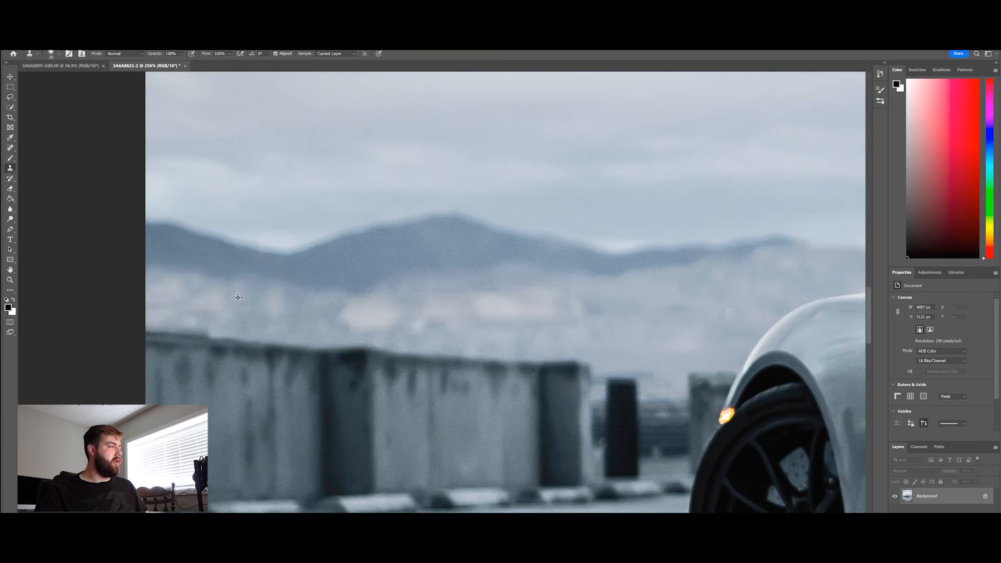
{"action": "mouse_move", "coordinate": [209, 326]}
{"action": "left_mouse_down"}
{"action": "mouse_move", "coordinate": [137, 321]}
{"action": "mouse_move", "coordinate": [262, 334]}
{"action": "left_mouse_up"}
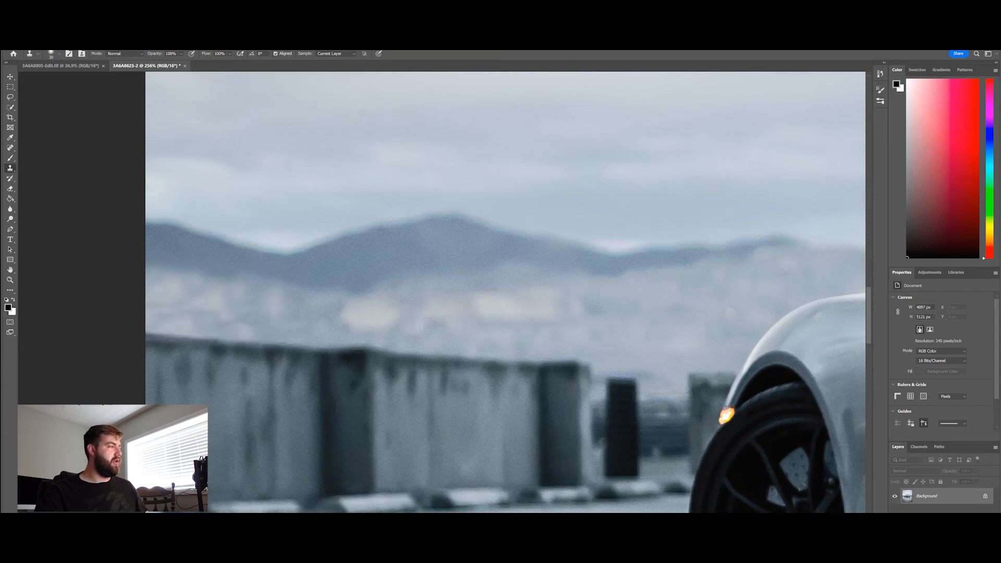
Clone the concrete wall over the dark post standing between the wall's end and the car's front wheel.
{"action": "scroll", "coordinate": [419, 325], "scroll_direction": "down", "scroll_amount": 5}
{"action": "left_click_drag", "start_coordinate": [550, 380], "coordinate": [359, 314]}
{"action": "scroll", "coordinate": [325, 346], "scroll_direction": "down", "scroll_amount": 5}
{"action": "scroll", "coordinate": [283, 318], "scroll_direction": "up", "scroll_amount": 8}
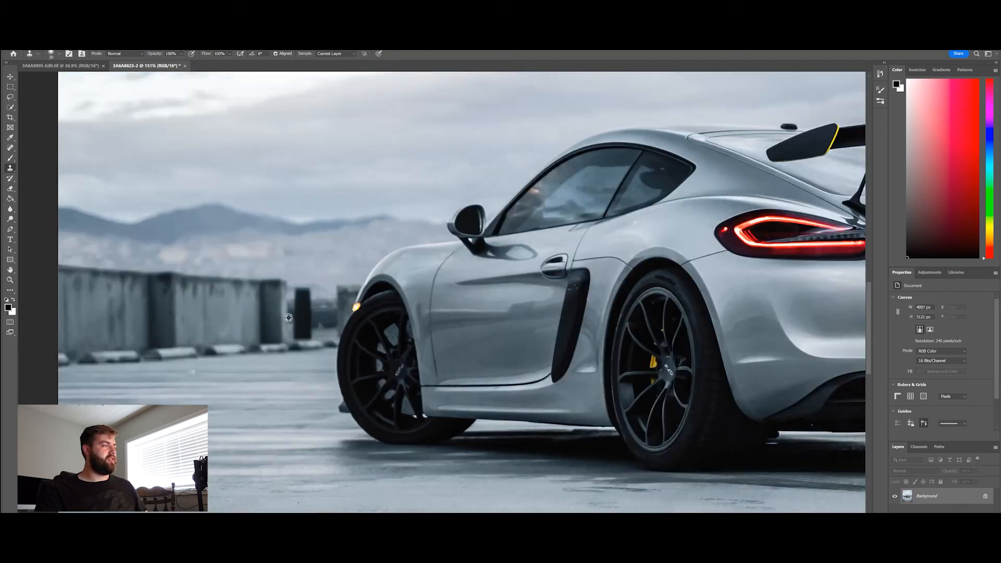
{"action": "scroll", "coordinate": [283, 319], "scroll_direction": "up", "scroll_amount": 1}
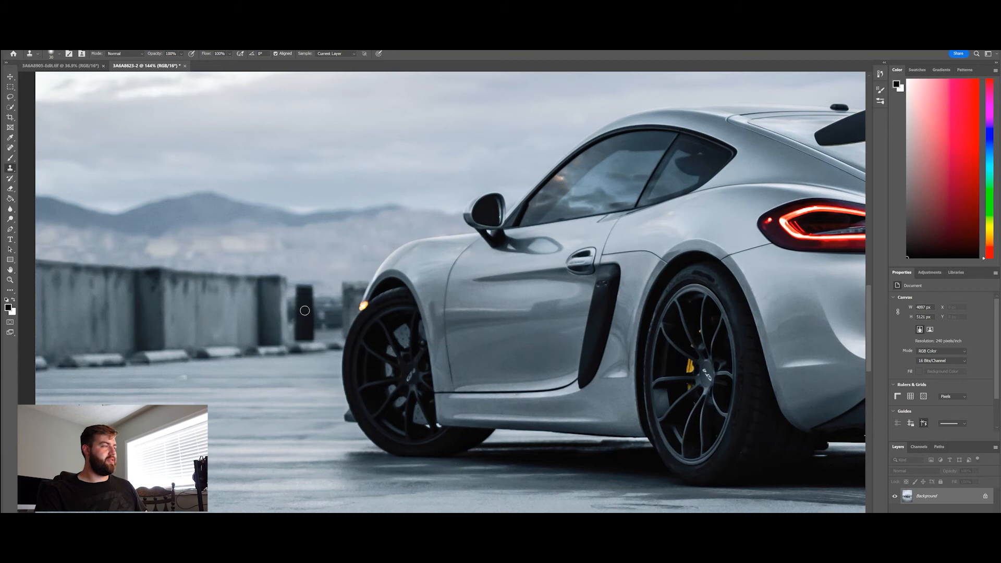
{"action": "left_click_drag", "start_coordinate": [320, 312], "coordinate": [380, 351]}
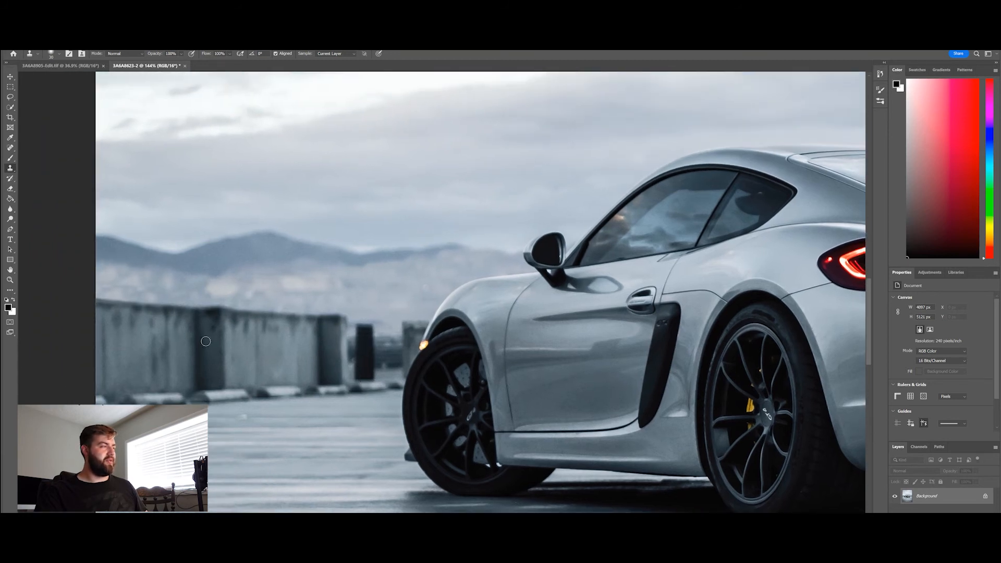
{"action": "left_click", "coordinate": [176, 350]}
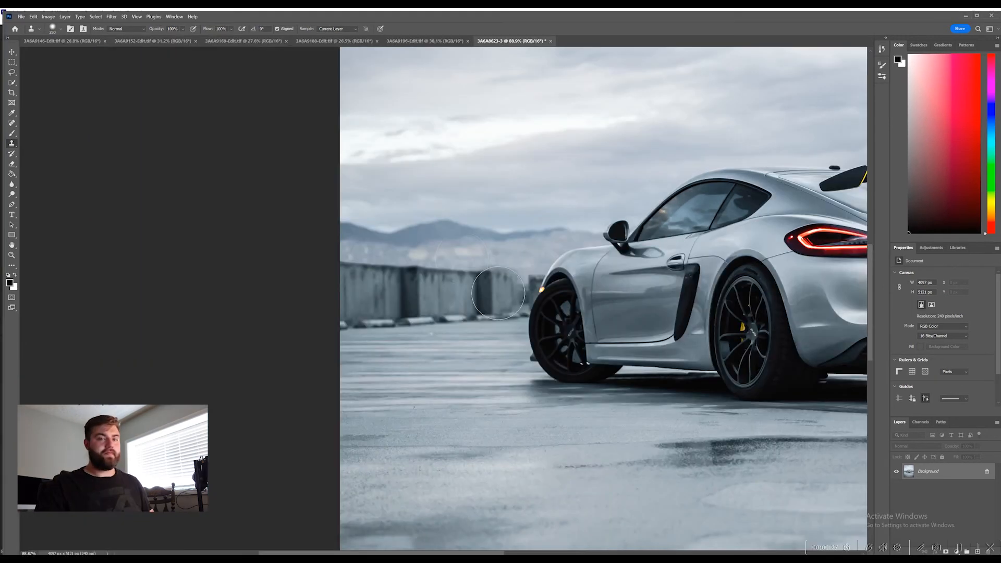
{"action": "left_click", "coordinate": [60, 30]}
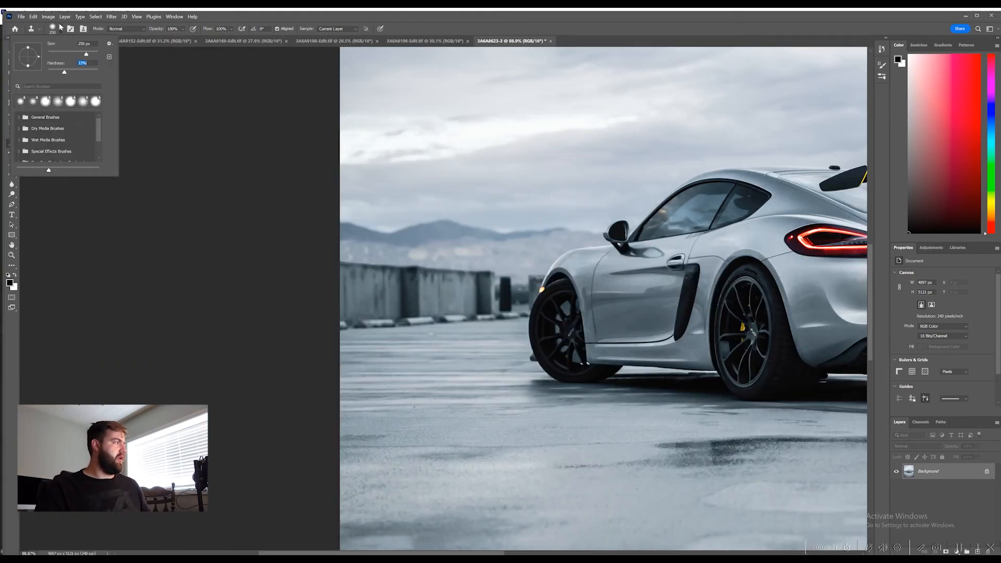
{"action": "left_click", "coordinate": [61, 27]}
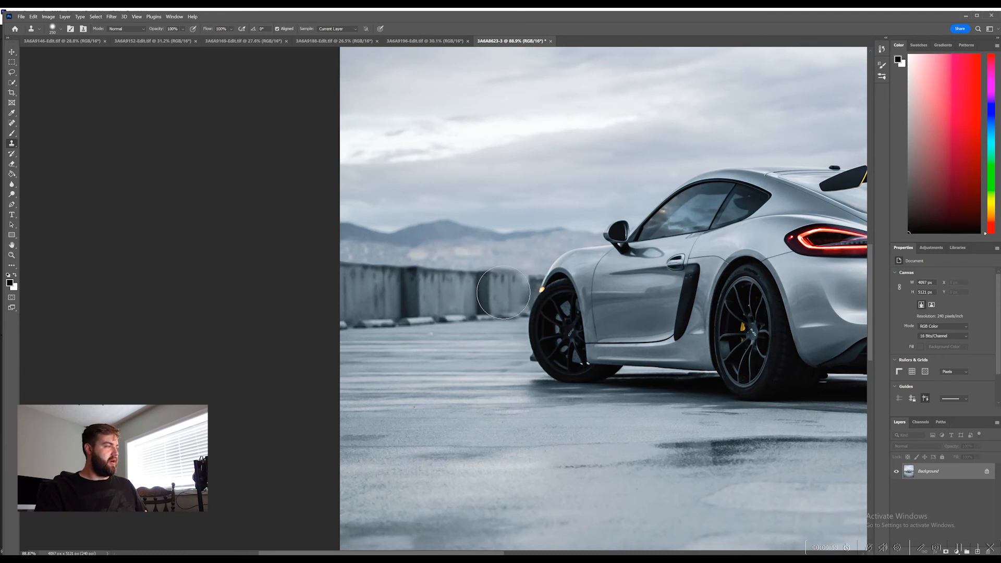
{"action": "left_click", "coordinate": [427, 299], "text": "alt"}
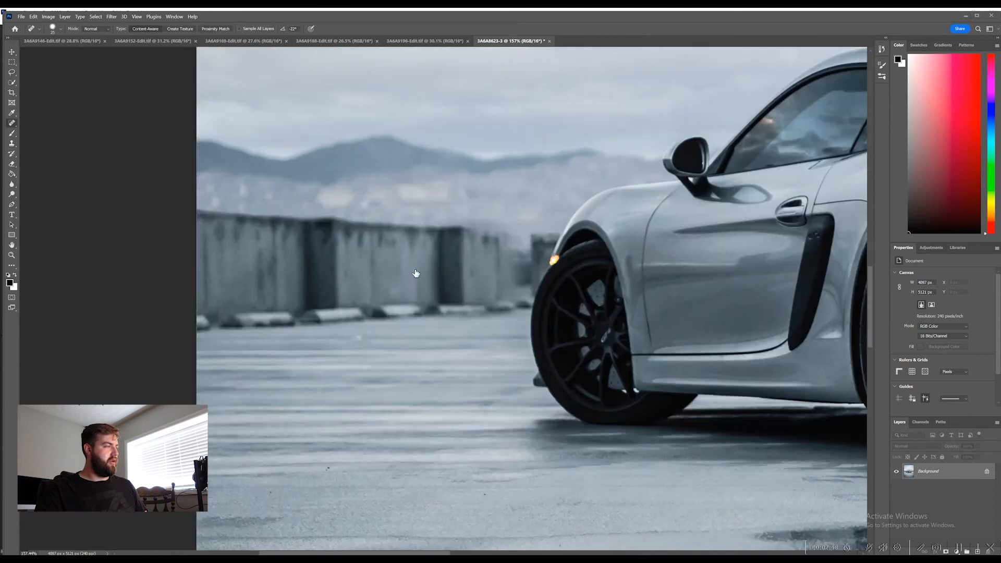
Switch to the Clone Stamp and adjust its brush to 250 px to cover the concrete wall section.
{"action": "key", "text": "s"}
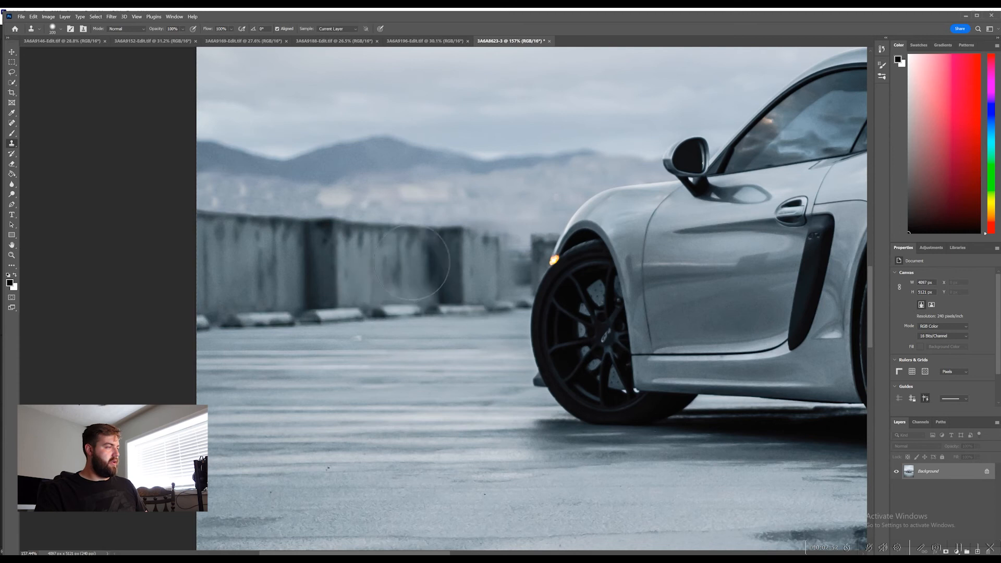
{"action": "key", "text": "bracketright"}
{"action": "key", "text": "bracketright"}
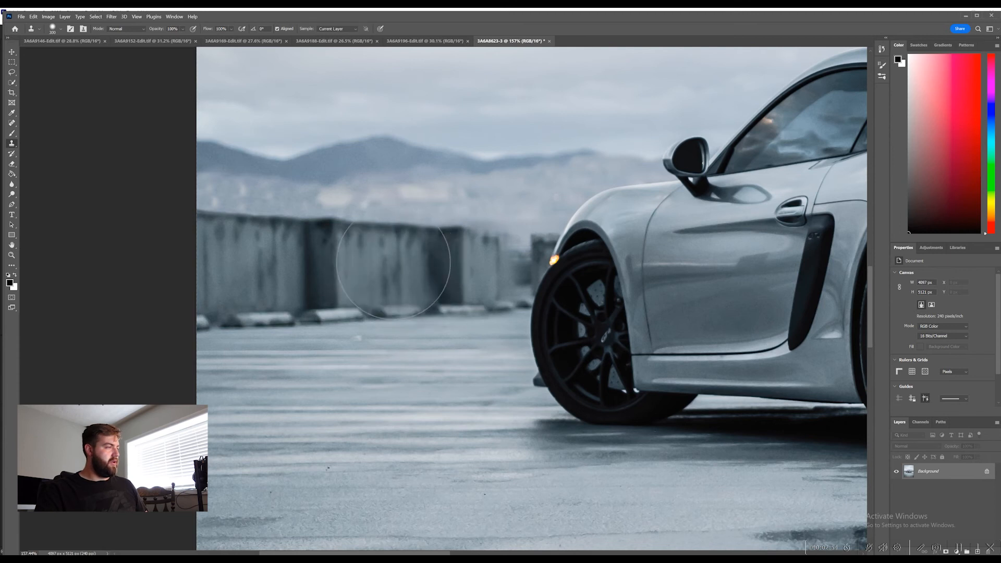
{"action": "key", "text": "bracketleft"}
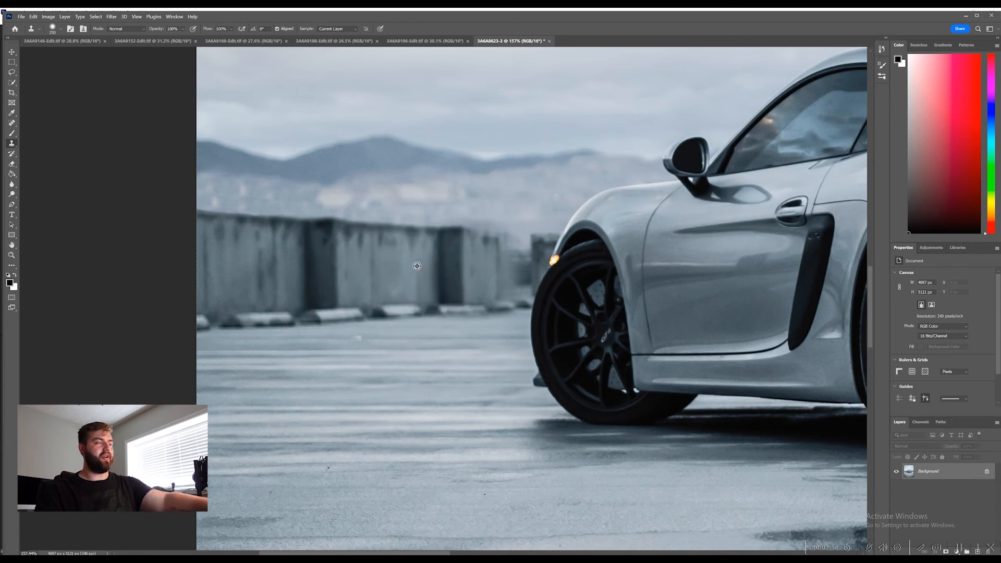
Try to clone the wall section with its pillar into the gap beside the car's front fender.
{"action": "left_click_drag", "start_coordinate": [414, 264], "coordinate": [516, 267]}
{"action": "key", "text": "bracketleft"}
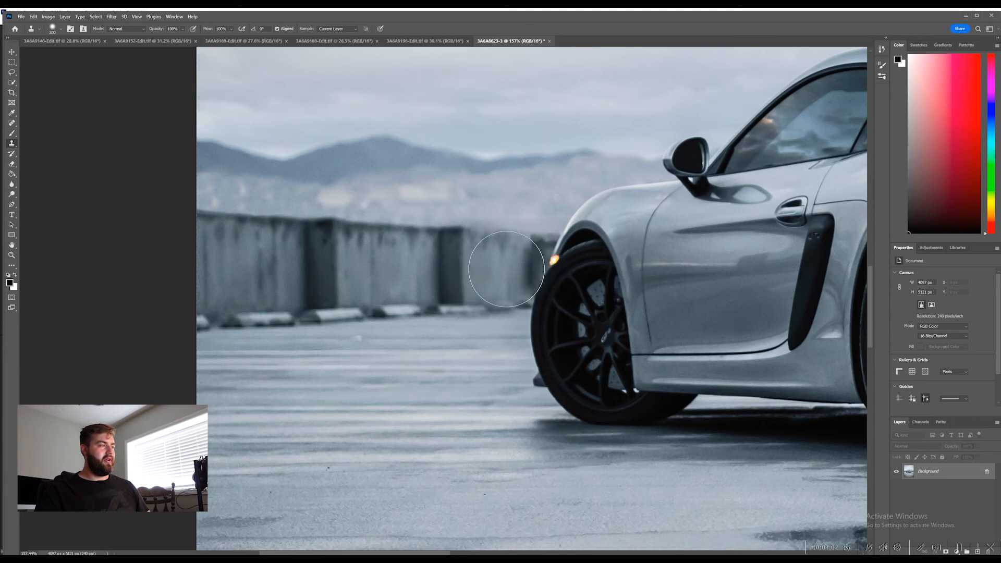
{"action": "key", "text": "bracketleft"}
{"action": "left_click_drag", "start_coordinate": [511, 265], "coordinate": [520, 267]}
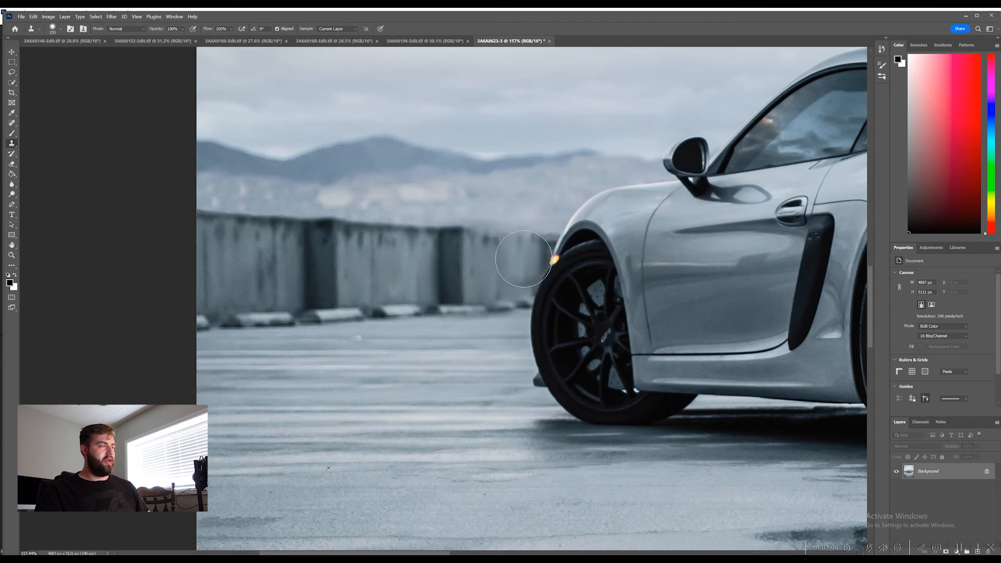
{"action": "key", "text": "ctrl+z"}
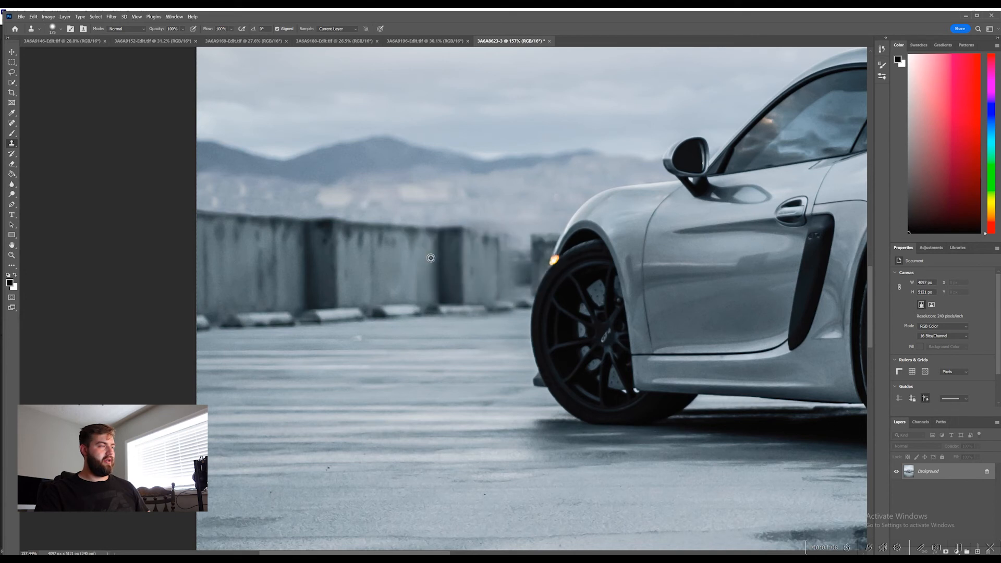
{"action": "left_click", "coordinate": [431, 259], "text": "alt"}
{"action": "left_click_drag", "start_coordinate": [523, 259], "coordinate": [524, 260]}
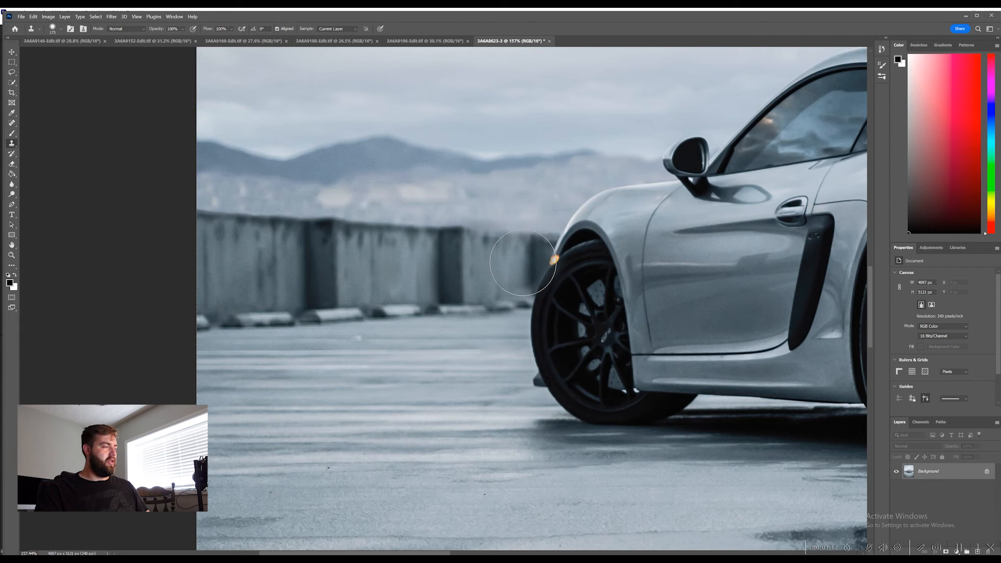
{"action": "key", "text": "ctrl+z"}
Extend the concrete wall across the gap up to the front fender with a smaller Clone Stamp brush.
{"action": "key", "text": "bracketleft"}
{"action": "left_click", "coordinate": [430, 253], "text": "alt"}
{"action": "left_click_drag", "start_coordinate": [497, 256], "coordinate": [521, 257]}
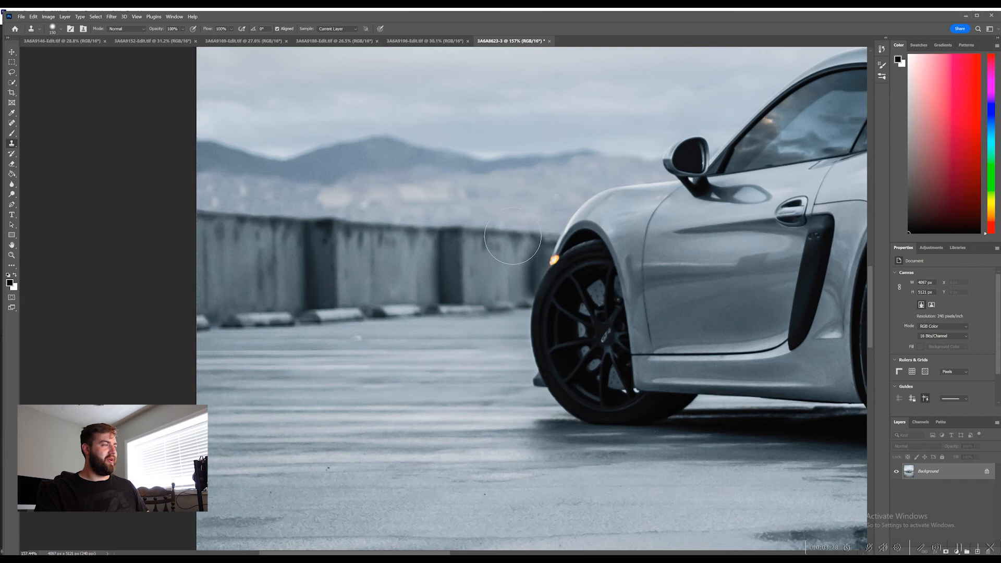
{"action": "scroll", "coordinate": [414, 282], "scroll_direction": "down", "scroll_amount": 2}
{"action": "scroll", "coordinate": [413, 282], "scroll_direction": "up", "scroll_amount": 2}
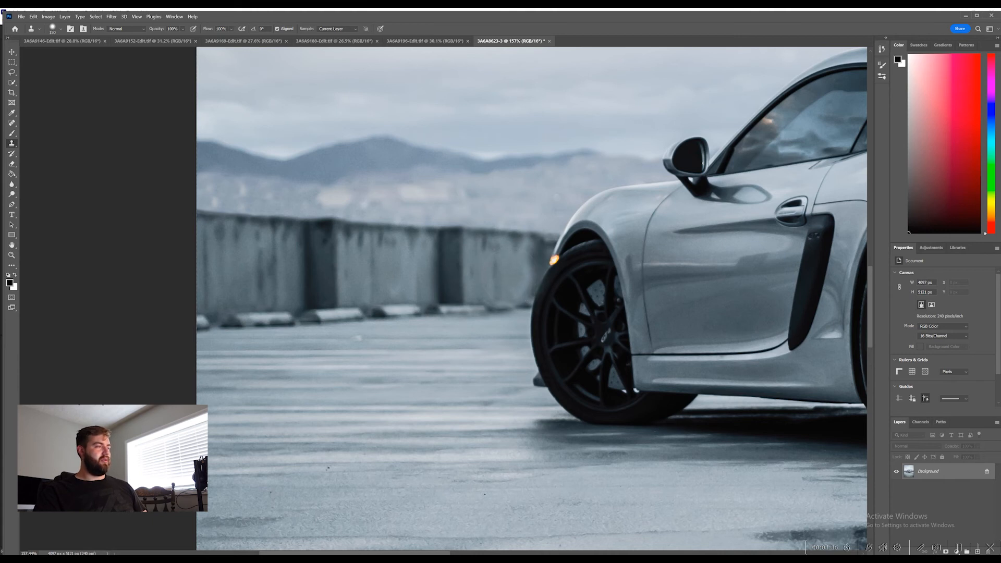
Examine the concrete pillars and yellow railing behind the rear of the car.
{"action": "scroll", "coordinate": [476, 285], "scroll_direction": "down", "scroll_amount": 3}
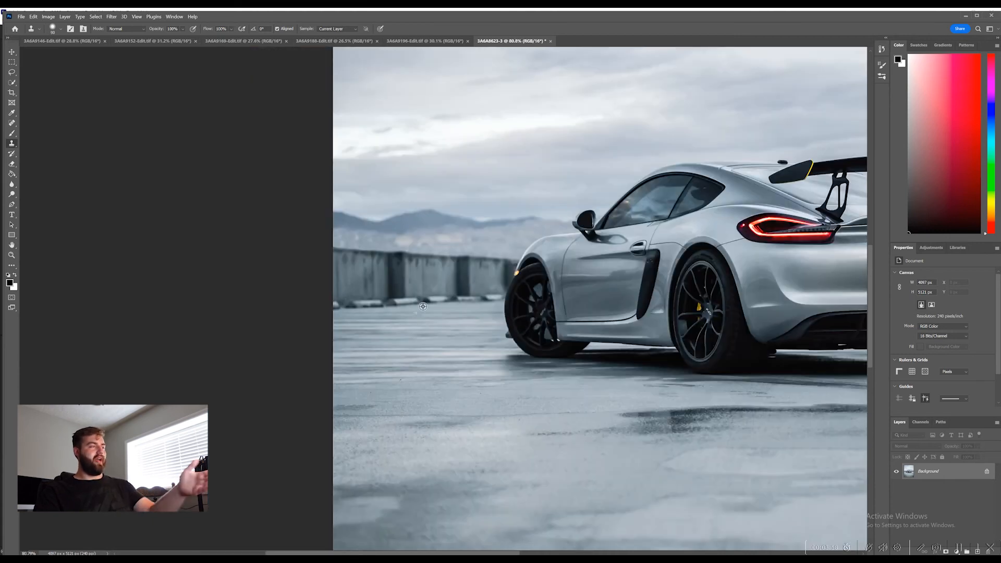
{"action": "scroll", "coordinate": [448, 290], "scroll_direction": "up", "scroll_amount": 1}
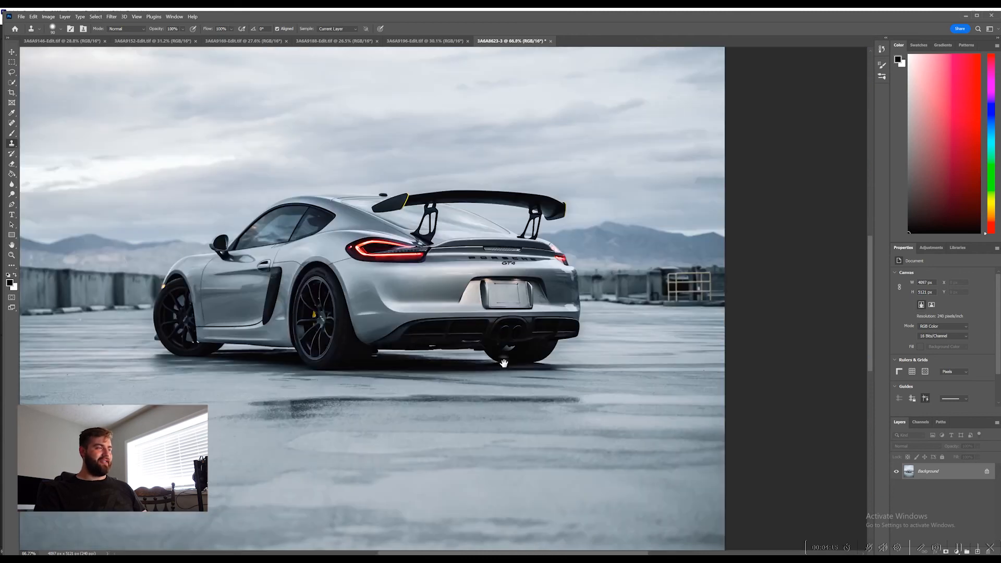
{"action": "left_click_drag", "start_coordinate": [651, 311], "coordinate": [516, 359]}
{"action": "scroll", "coordinate": [559, 296], "scroll_direction": "up", "scroll_amount": 6}
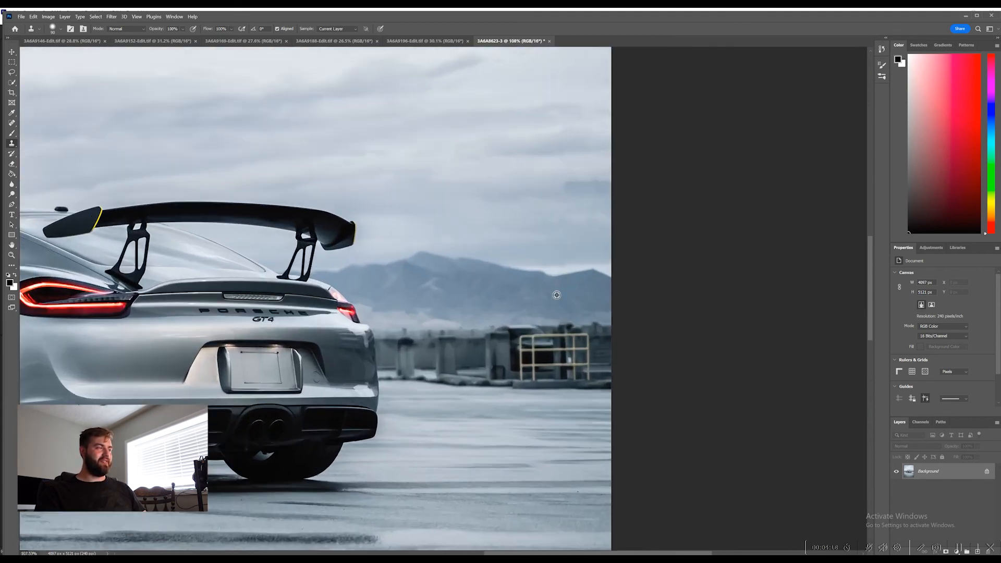
{"action": "left_click_drag", "start_coordinate": [496, 341], "coordinate": [534, 323]}
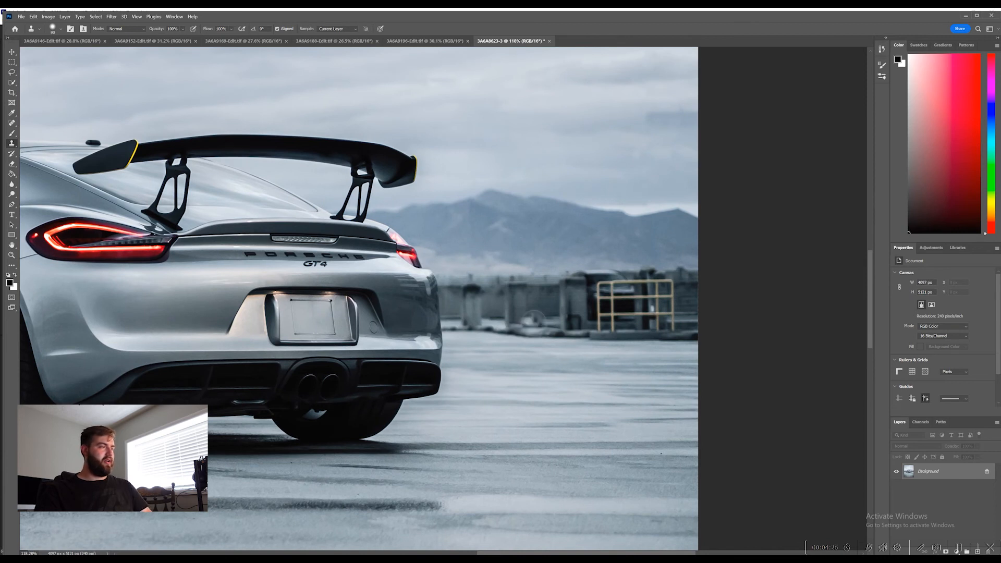
Try to clone the concrete pillars and wall over the yellow railing using an enlarged brush.
{"action": "left_click_drag", "start_coordinate": [427, 312], "coordinate": [430, 307]}
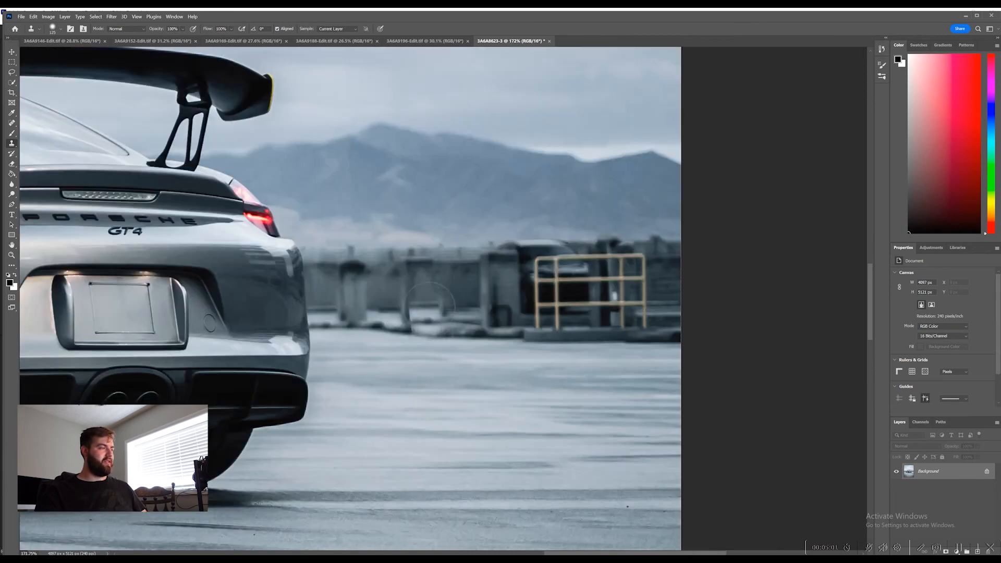
{"action": "key", "text": "ctrl+z"}
{"action": "key", "text": "ctrl+z"}
{"action": "key", "text": "bracketright"}
{"action": "key", "text": "bracketright"}
{"action": "key", "text": "bracketright"}
{"action": "key", "text": "bracketright"}
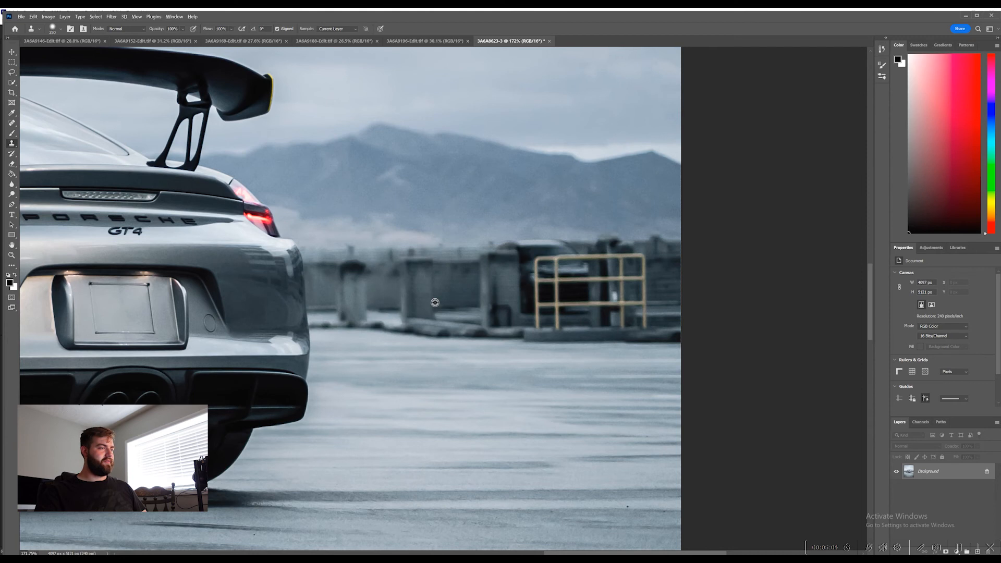
{"action": "left_click", "coordinate": [431, 303], "text": "alt"}
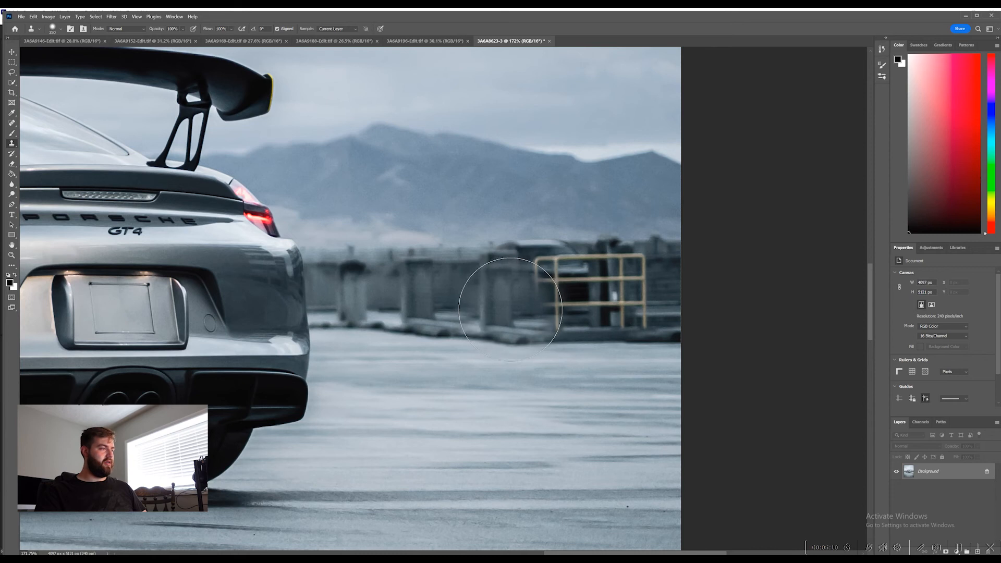
{"action": "left_click", "coordinate": [471, 305], "text": "alt"}
{"action": "mouse_move", "coordinate": [516, 307]}
{"action": "left_mouse_down"}
{"action": "mouse_move", "coordinate": [524, 301]}
{"action": "mouse_move", "coordinate": [487, 303]}
{"action": "mouse_move", "coordinate": [552, 315]}
{"action": "mouse_move", "coordinate": [559, 295]}
{"action": "mouse_move", "coordinate": [565, 309]}
{"action": "left_mouse_up"}
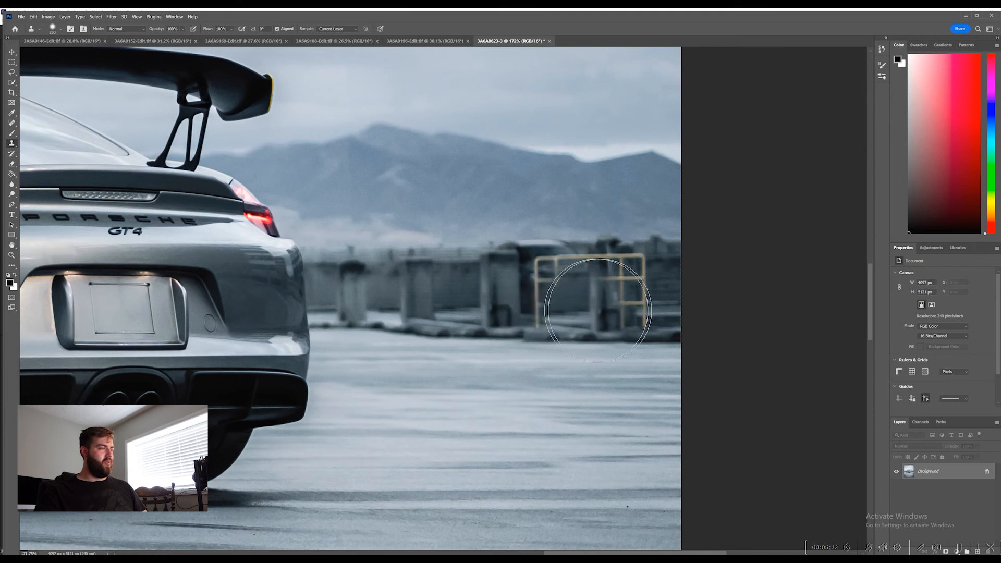
Clone the concrete pillars and wall over the yellow railing and dark vehicle with a 300 px brush.
{"action": "left_click", "coordinate": [459, 304], "text": "alt"}
{"action": "key", "text": "bracketright"}
{"action": "left_click", "coordinate": [458, 297]}
{"action": "mouse_move", "coordinate": [454, 298]}
{"action": "left_mouse_down"}
{"action": "mouse_move", "coordinate": [572, 292]}
{"action": "mouse_move", "coordinate": [531, 290]}
{"action": "mouse_move", "coordinate": [540, 310]}
{"action": "left_mouse_up"}
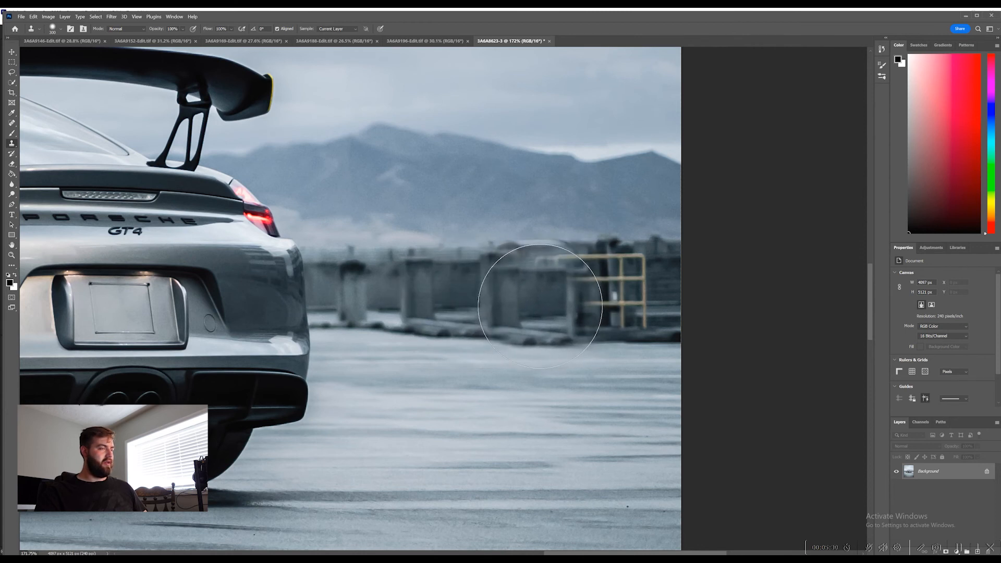
{"action": "left_click", "coordinate": [547, 299], "text": "alt"}
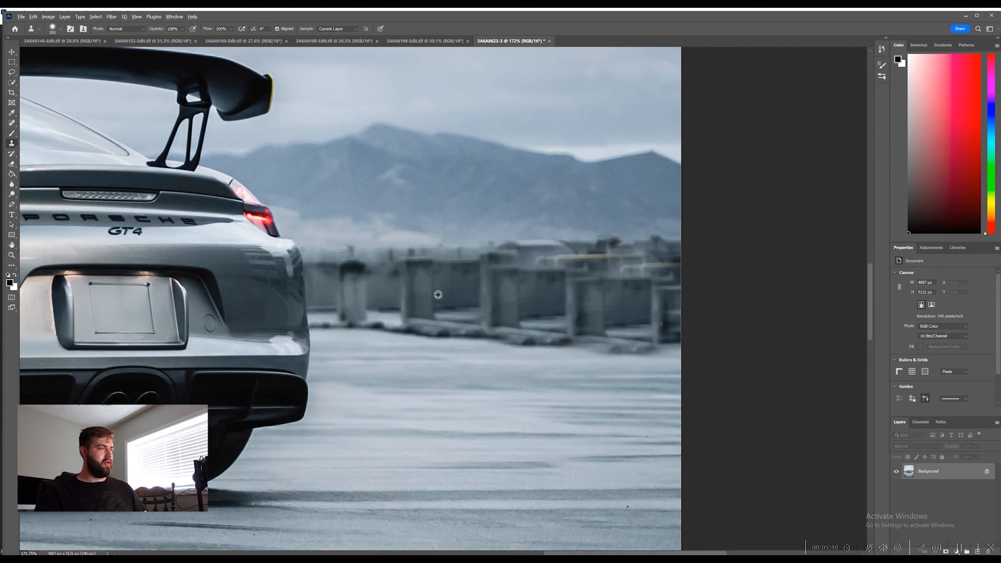
Clone pillar tops and the wall's upper edge over the leftover railing streaks with a smaller brush.
{"action": "key", "text": "bracketleft"}
{"action": "key", "text": "bracketleft"}
{"action": "key", "text": "bracketleft"}
{"action": "key", "text": "bracketleft"}
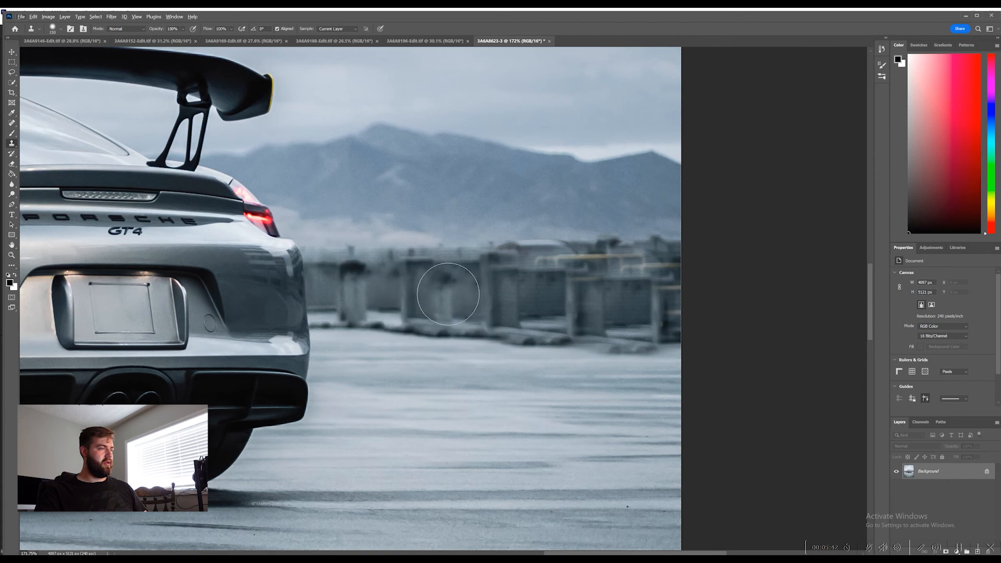
{"action": "left_click", "coordinate": [418, 269], "text": "alt"}
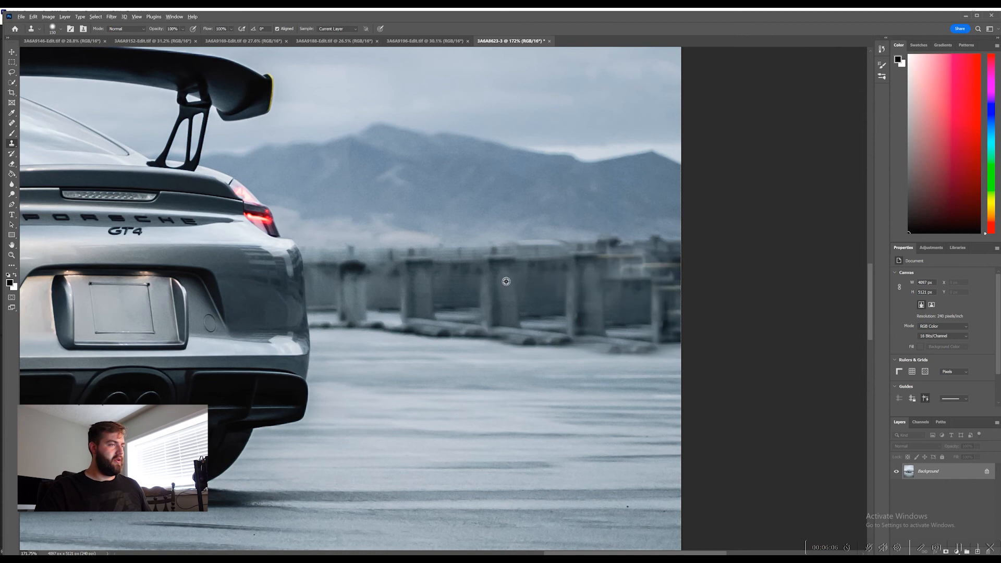
Clone away the remaining railing marks between the last two pillars and rebuild the wall's base at the photo's right edge.
{"action": "left_click", "coordinate": [466, 277], "text": "alt"}
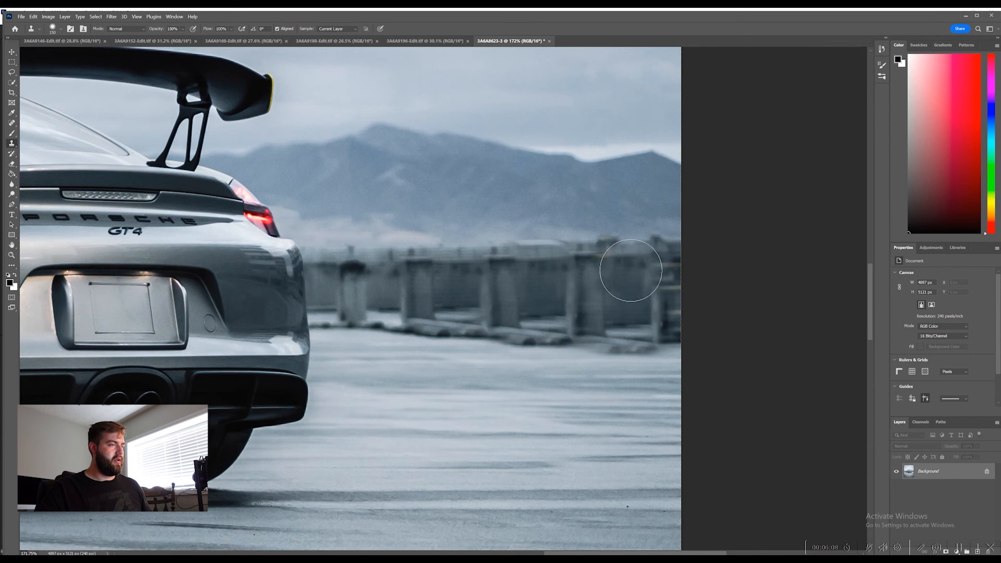
{"action": "left_click", "coordinate": [492, 281], "text": "alt"}
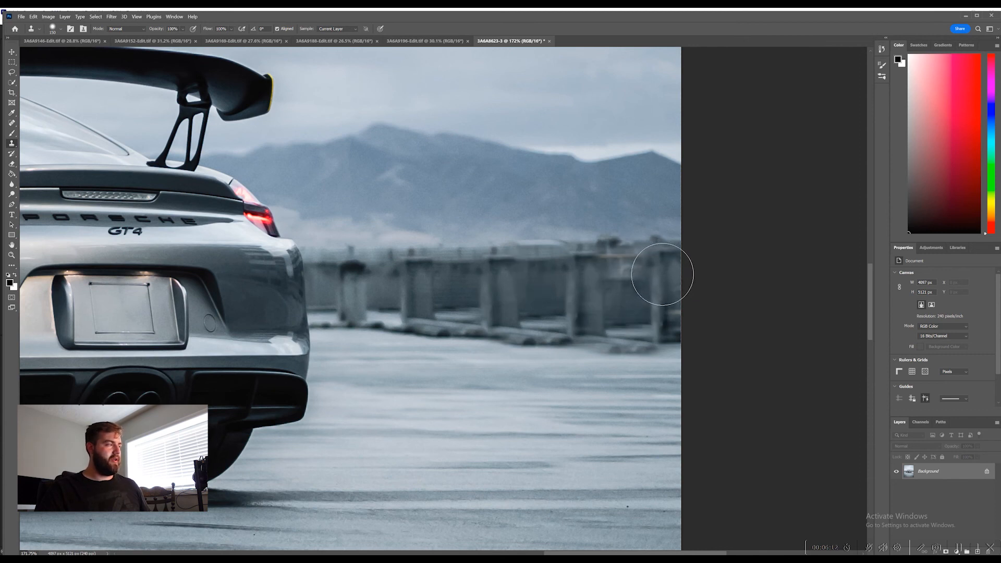
{"action": "key", "text": "ctrl+z"}
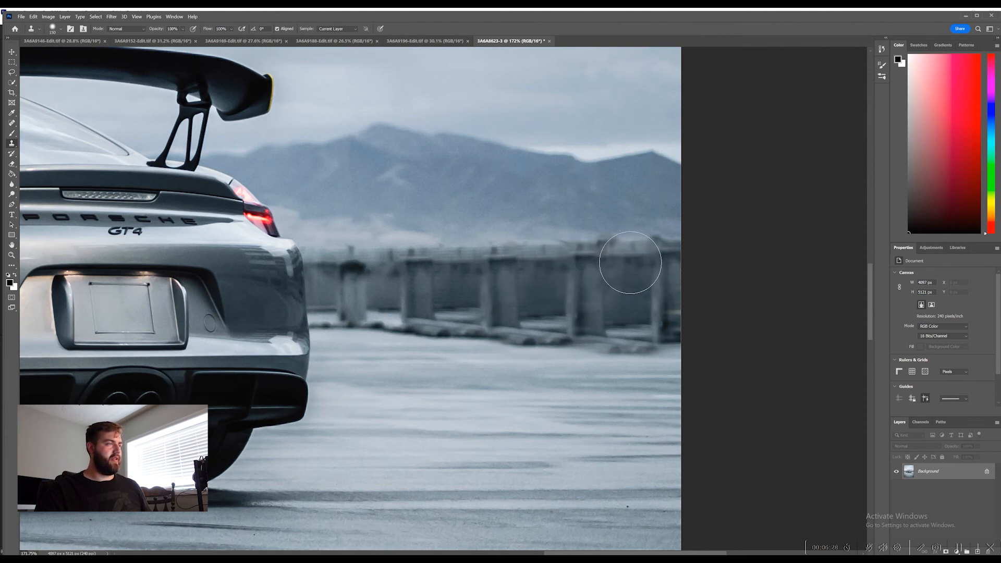
{"action": "left_click", "coordinate": [630, 262]}
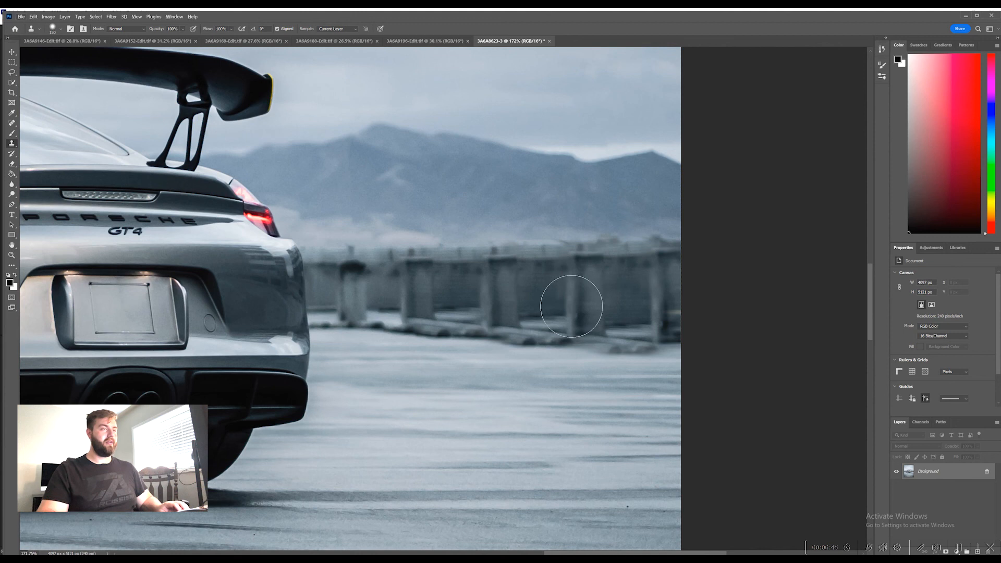
{"action": "left_click", "coordinate": [592, 317], "text": "alt"}
{"action": "mouse_move", "coordinate": [640, 318]}
{"action": "left_mouse_down"}
{"action": "mouse_move", "coordinate": [690, 315]}
{"action": "mouse_move", "coordinate": [676, 318]}
{"action": "left_mouse_up"}
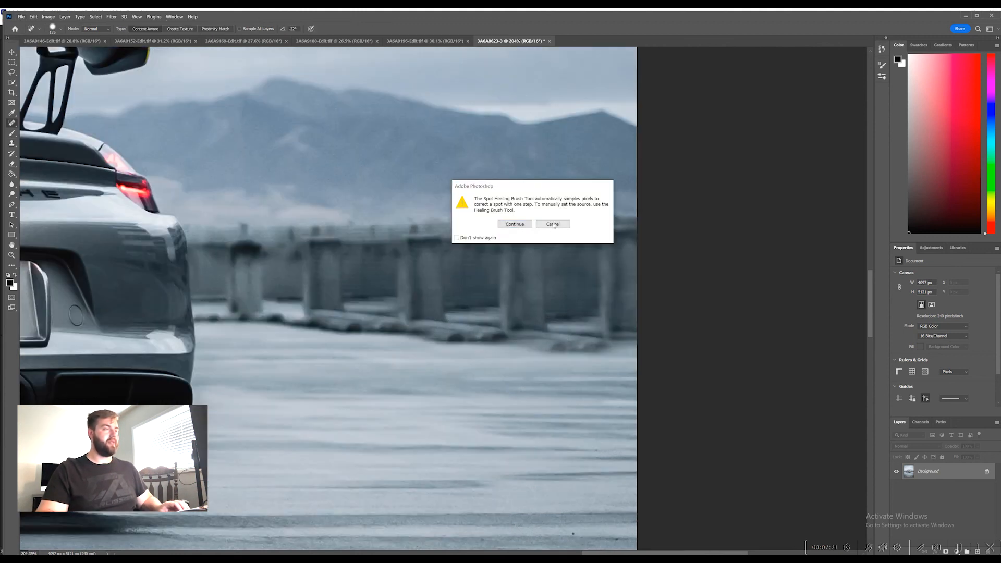
Clone the wall's base stones along the last pillars and out to the photo's right edge with a 200 px Clone Stamp brush.
{"action": "left_click", "coordinate": [553, 224]}
{"action": "left_click", "coordinate": [11, 143]}
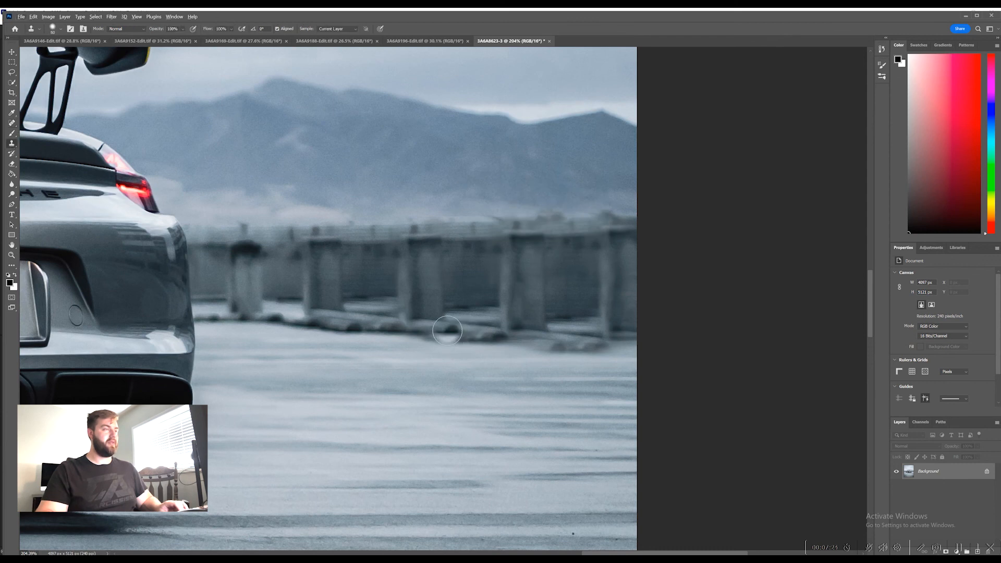
{"action": "key", "text": "bracketright"}
{"action": "key", "text": "bracketright"}
{"action": "key", "text": "bracketright"}
{"action": "key", "text": "bracketright"}
{"action": "key", "text": "bracketright"}
{"action": "key", "text": "bracketright"}
{"action": "key", "text": "bracketright"}
{"action": "key", "text": "bracketright"}
{"action": "left_click", "coordinate": [465, 319], "text": "alt"}
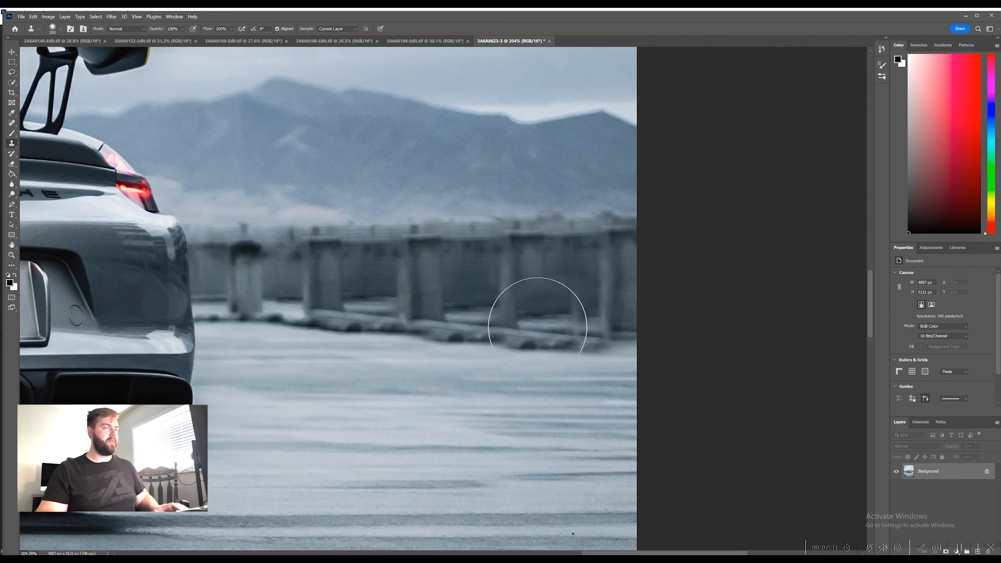
{"action": "mouse_move", "coordinate": [536, 313]}
{"action": "left_mouse_down"}
{"action": "mouse_move", "coordinate": [596, 350]}
{"action": "mouse_move", "coordinate": [585, 360]}
{"action": "left_mouse_up"}
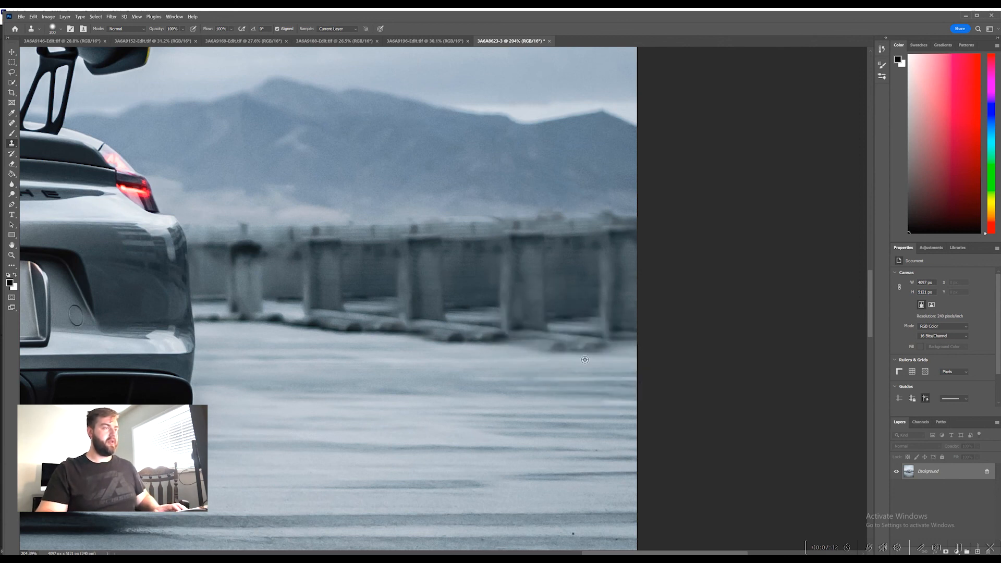
{"action": "left_click", "coordinate": [416, 319], "text": "alt"}
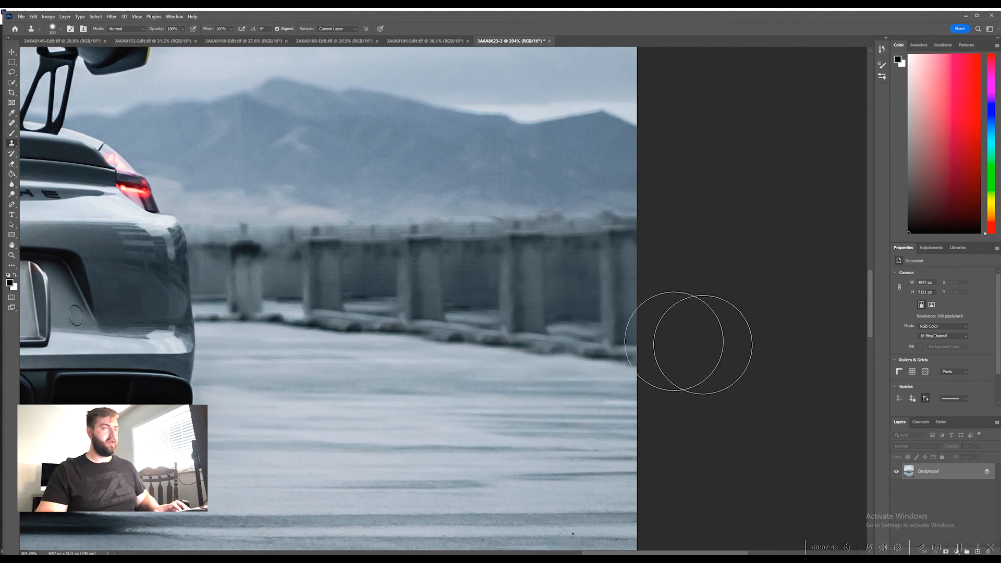
Examine the rebuilt wall and pillars behind the car up close, and check how they blend into the whole photo.
{"action": "scroll", "coordinate": [646, 334], "scroll_direction": "down", "scroll_amount": 5}
{"action": "scroll", "coordinate": [389, 376], "scroll_direction": "up", "scroll_amount": 2}
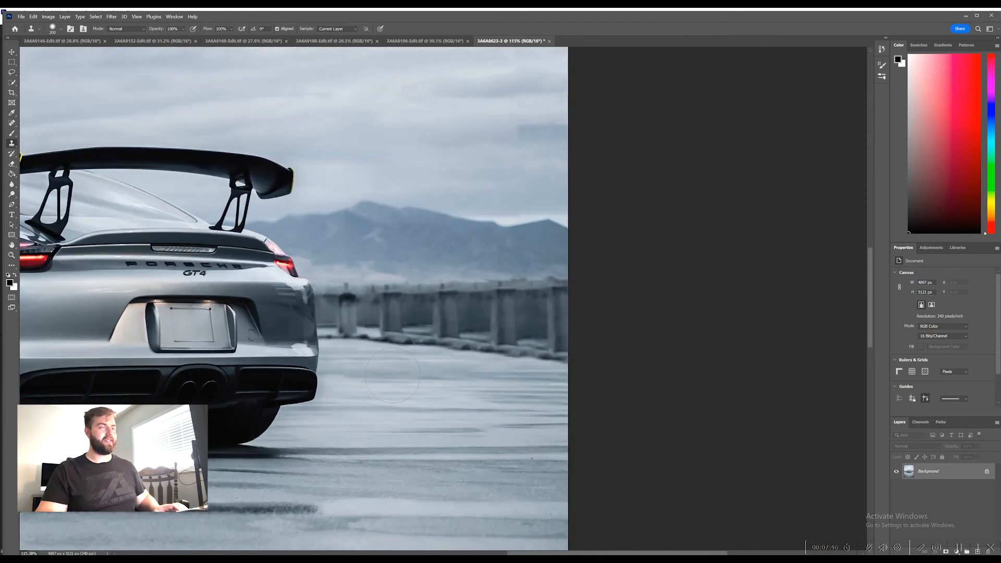
{"action": "scroll", "coordinate": [392, 375], "scroll_direction": "down", "scroll_amount": 5}
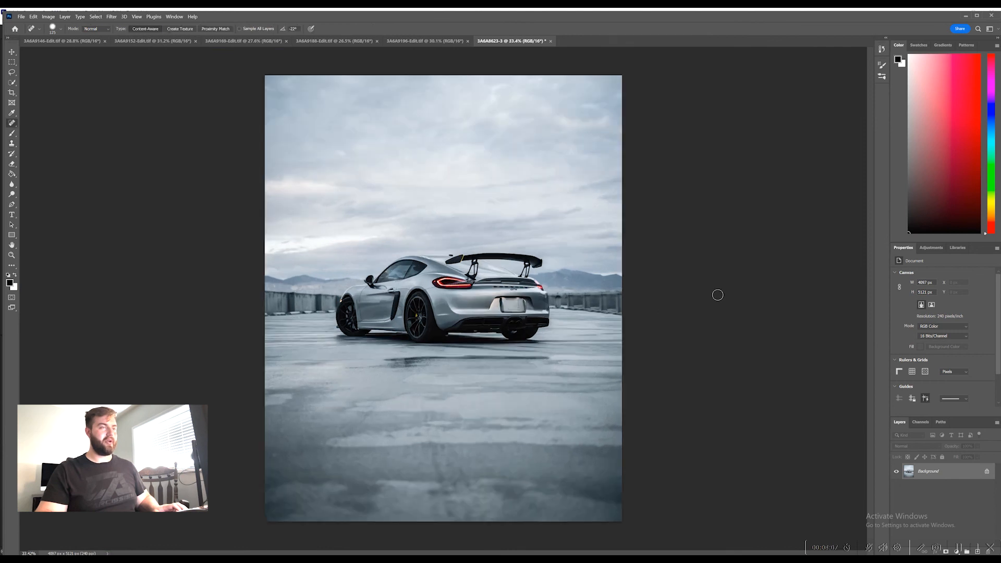
{"action": "scroll", "coordinate": [605, 320], "scroll_direction": "up", "scroll_amount": 5}
{"action": "key", "text": "bracketleft"}
{"action": "key", "text": "bracketleft"}
{"action": "key", "text": "bracketleft"}
{"action": "key", "text": "bracketleft"}
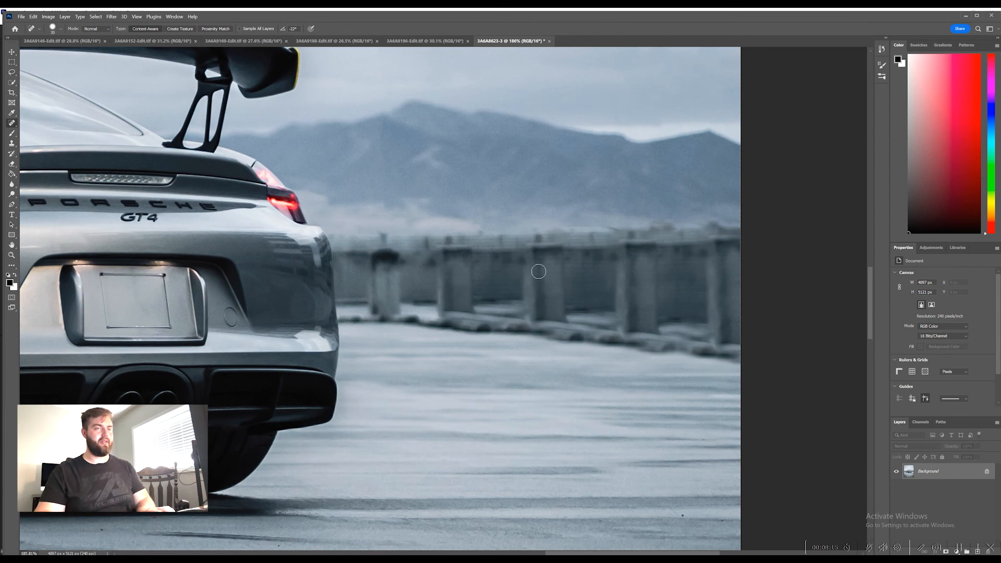
{"action": "scroll", "coordinate": [546, 338], "scroll_direction": "down", "scroll_amount": 5}
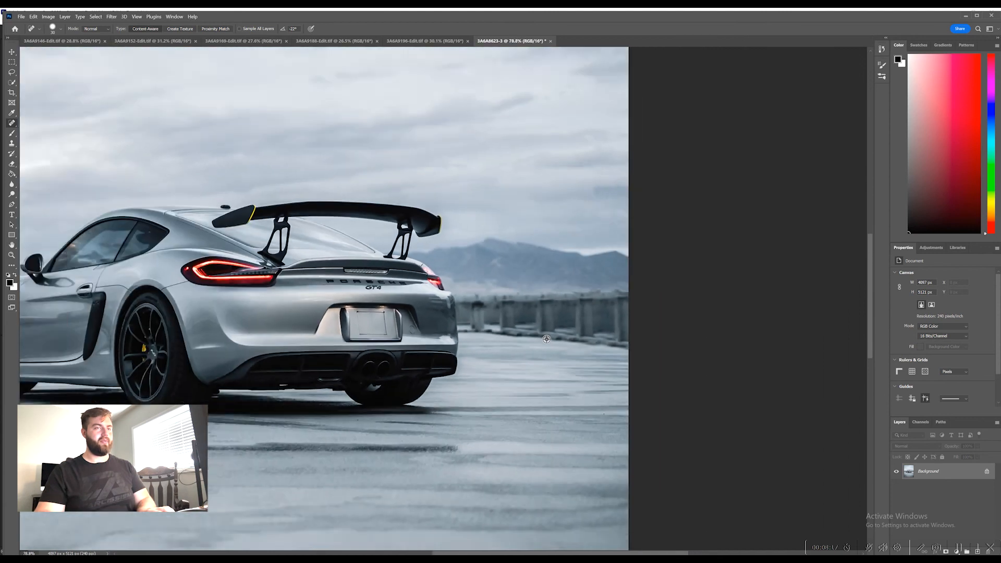
{"action": "scroll", "coordinate": [547, 339], "scroll_direction": "down", "scroll_amount": 2}
{"action": "scroll", "coordinate": [667, 351], "scroll_direction": "down", "scroll_amount": 1}
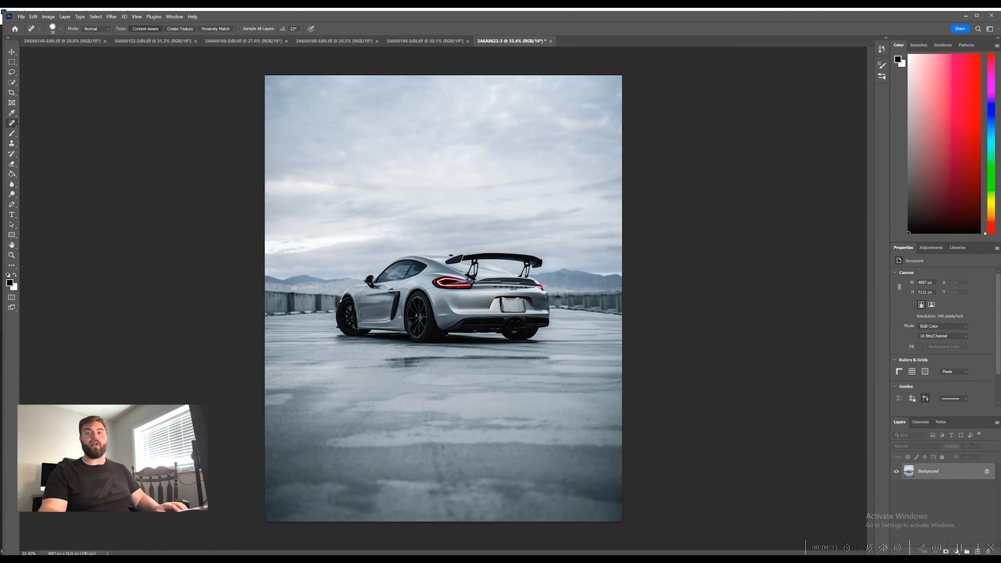
{"action": "scroll", "coordinate": [419, 358], "scroll_direction": "down", "scroll_amount": 1}
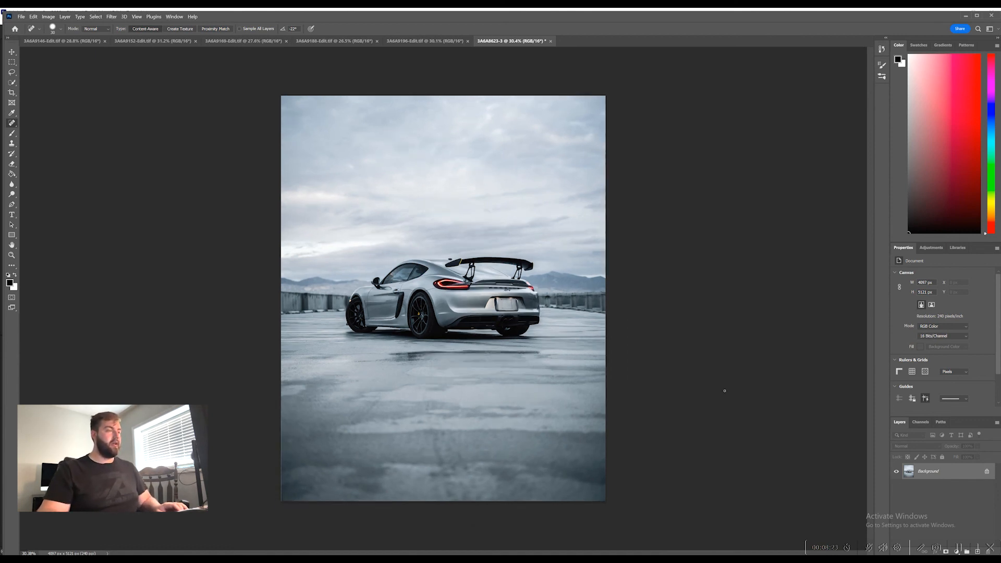
Save the retouched photo and switch to Lightroom Classic.
{"action": "left_click", "coordinate": [21, 17]}
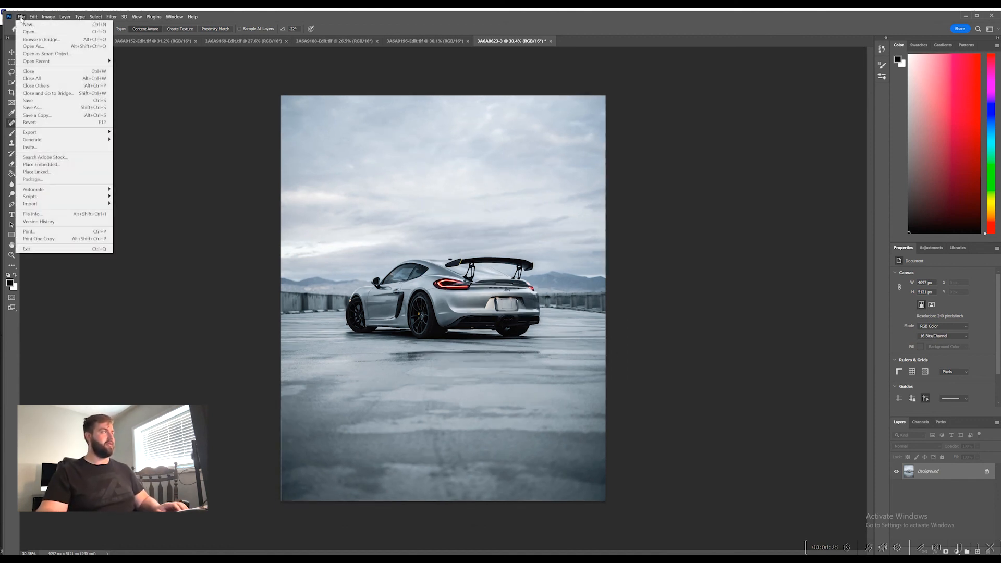
{"action": "left_click", "coordinate": [34, 100]}
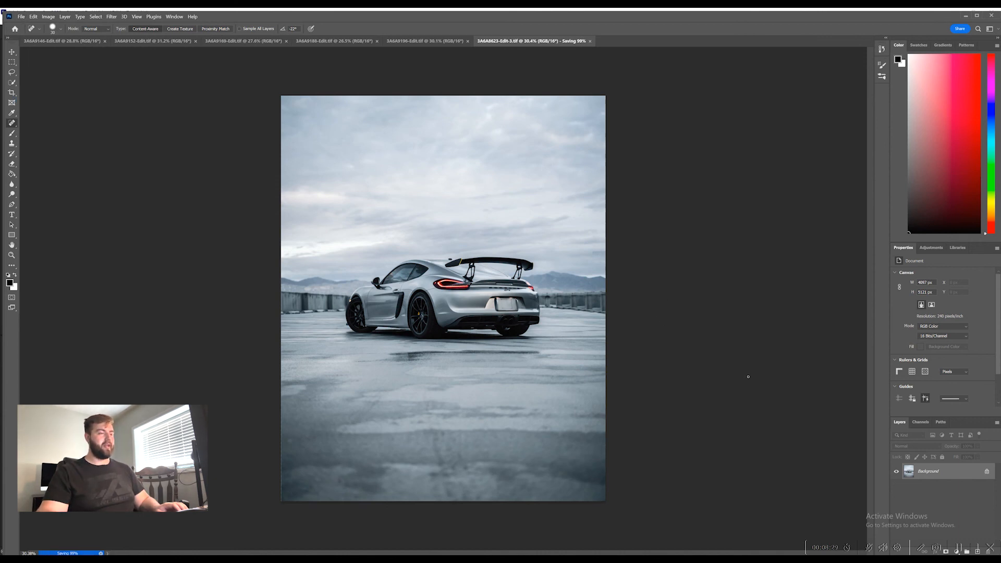
{"action": "left_click", "coordinate": [965, 15]}
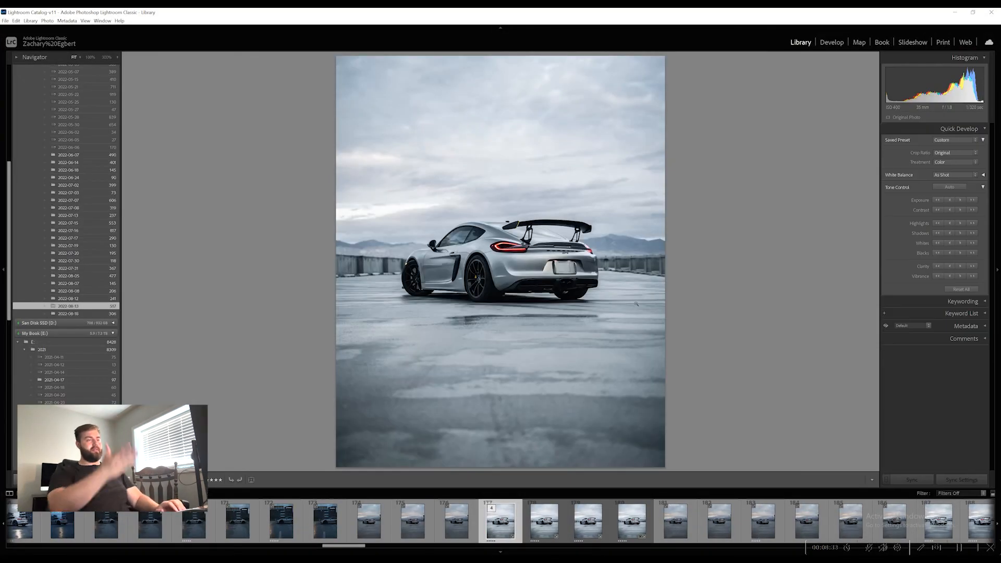
Compare the retouched car photo with the unretouched version that still has the light poles and railing.
{"action": "left_click", "coordinate": [632, 522]}
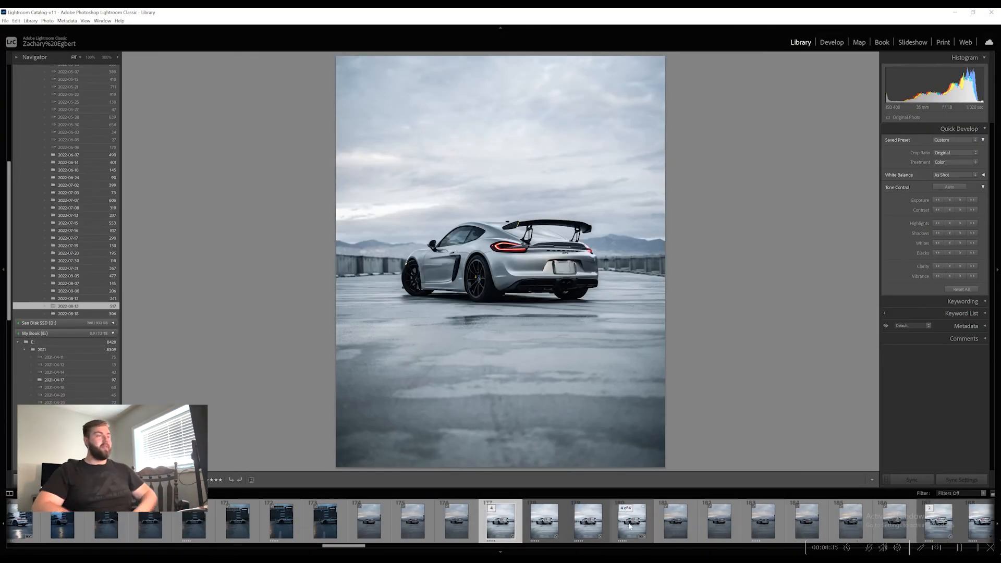
{"action": "left_click", "coordinate": [497, 527]}
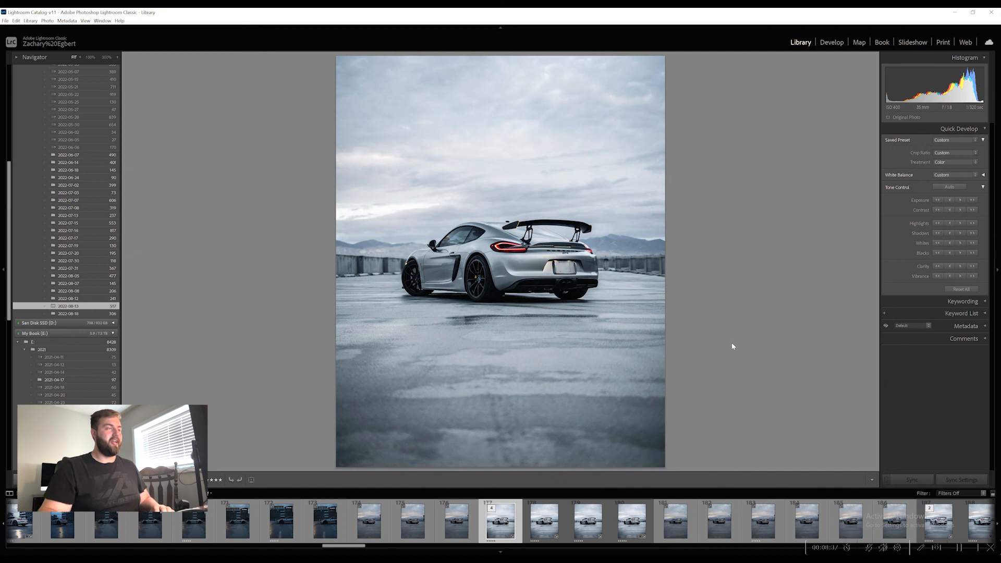
{"action": "left_click", "coordinate": [631, 524]}
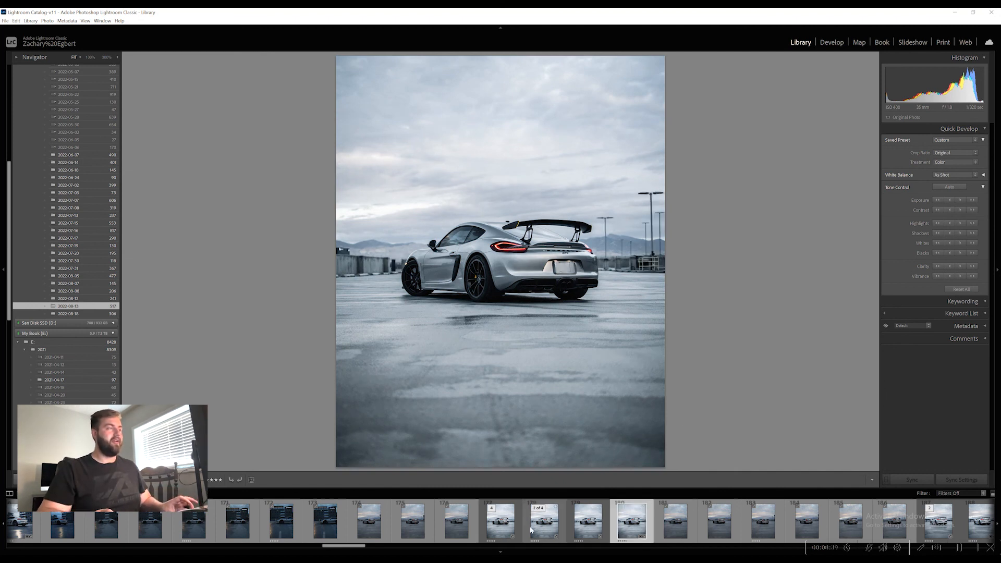
{"action": "left_click", "coordinate": [500, 523]}
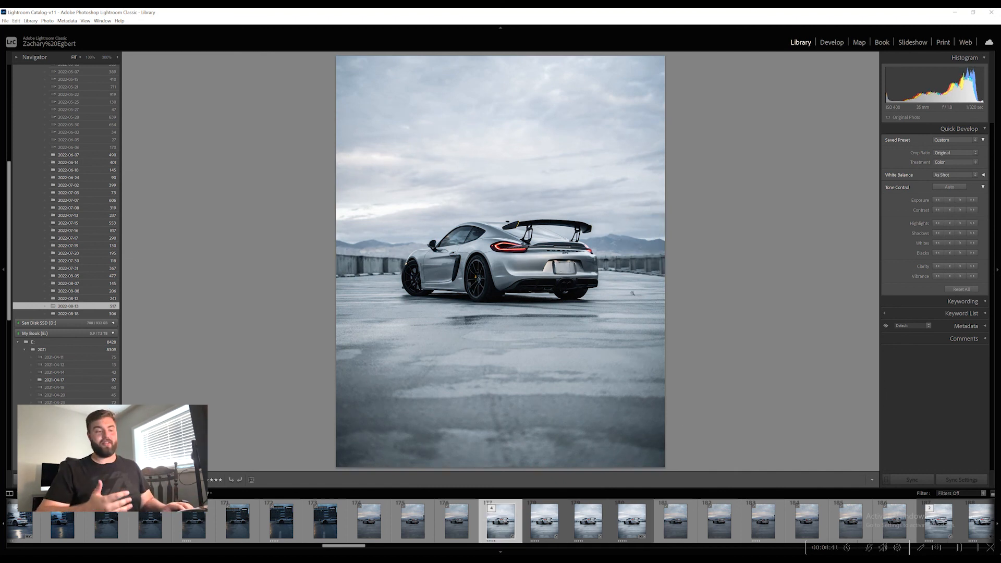